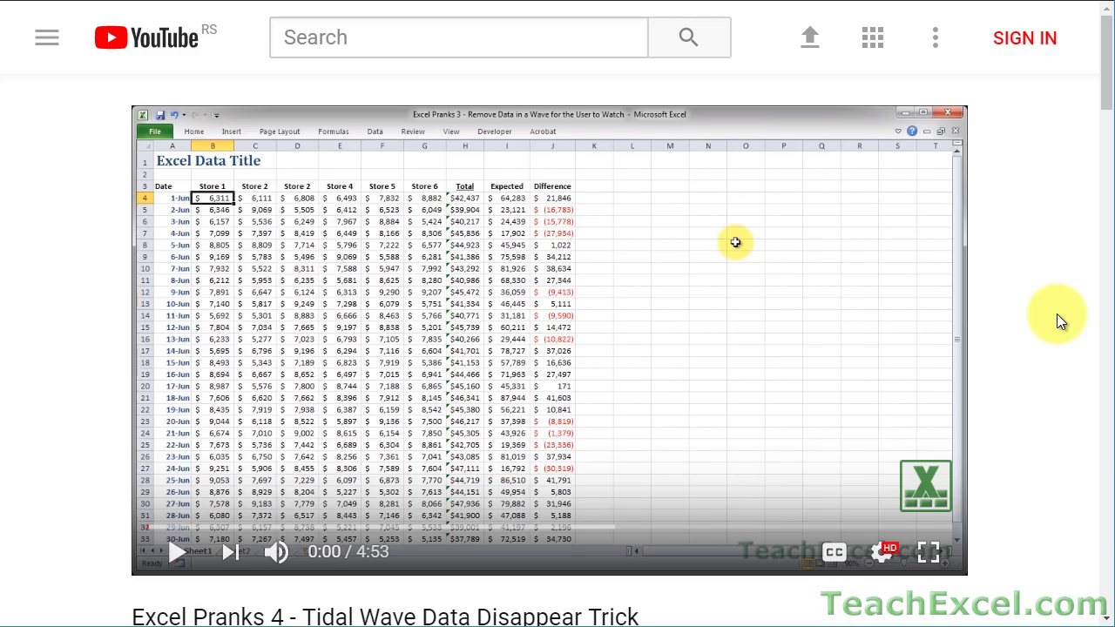
- Visit the TeachExcel link and subscribe to the channel with all notifications on
scroll(1058, 315, down, 5)
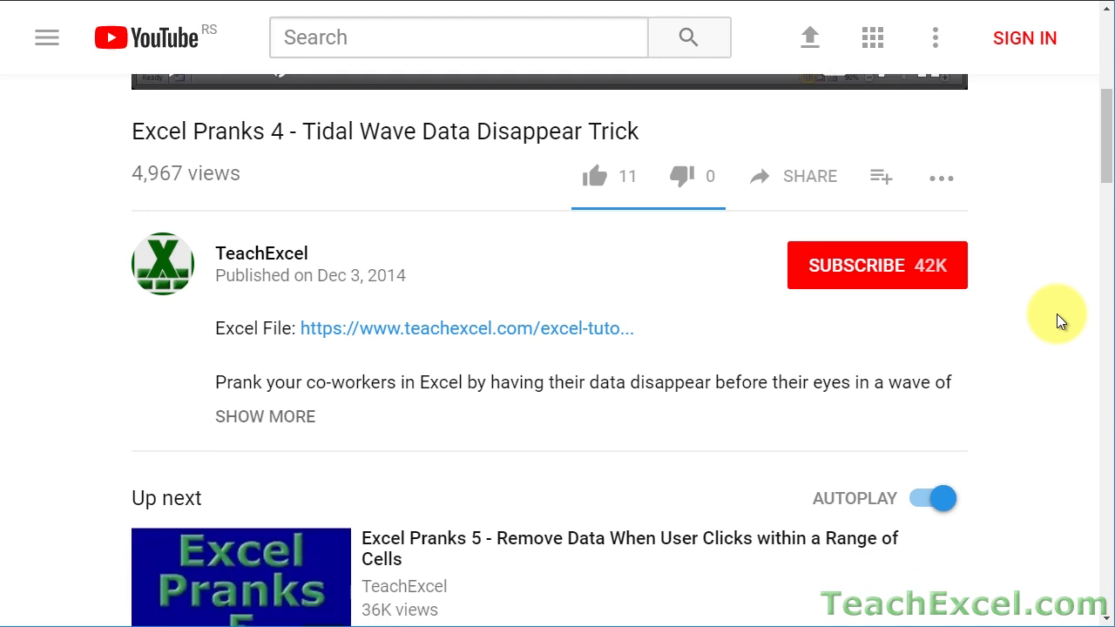
click(393, 333)
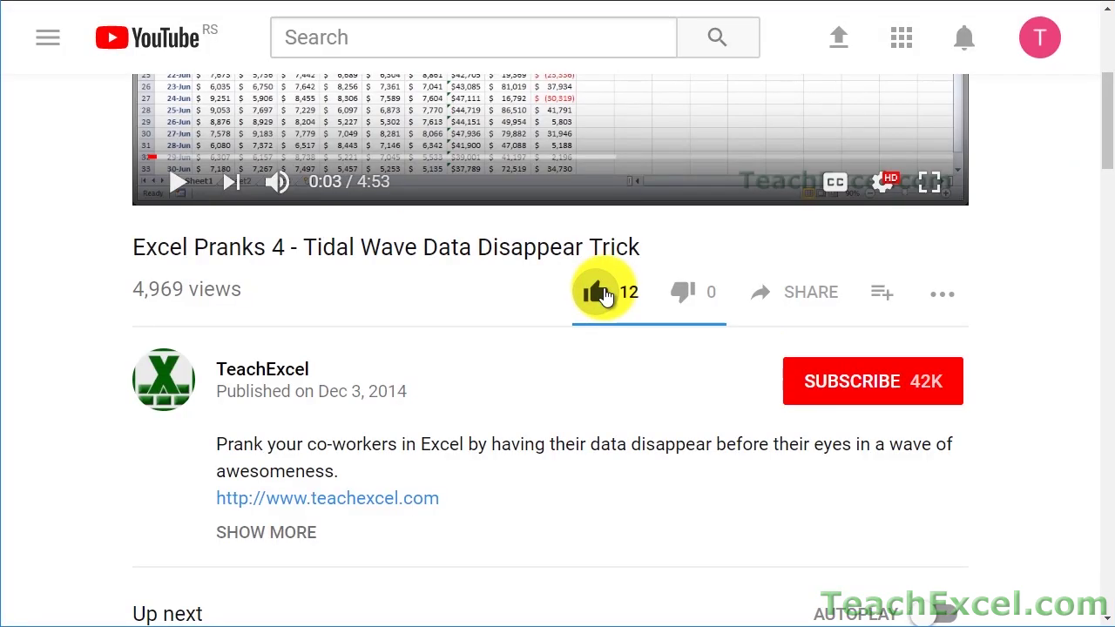
click(818, 380)
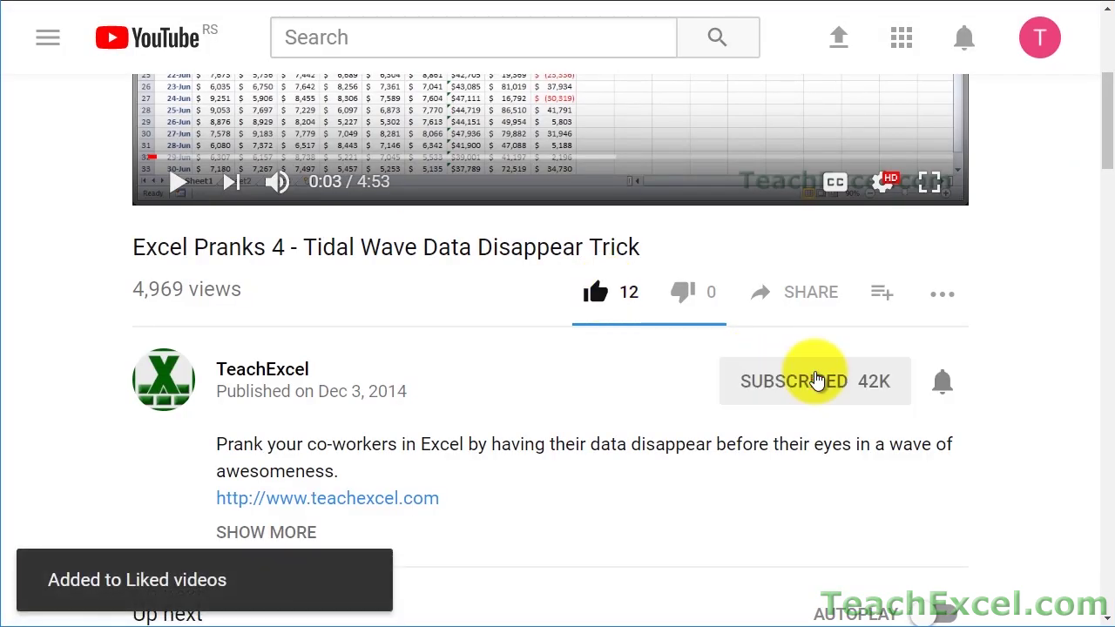
click(944, 385)
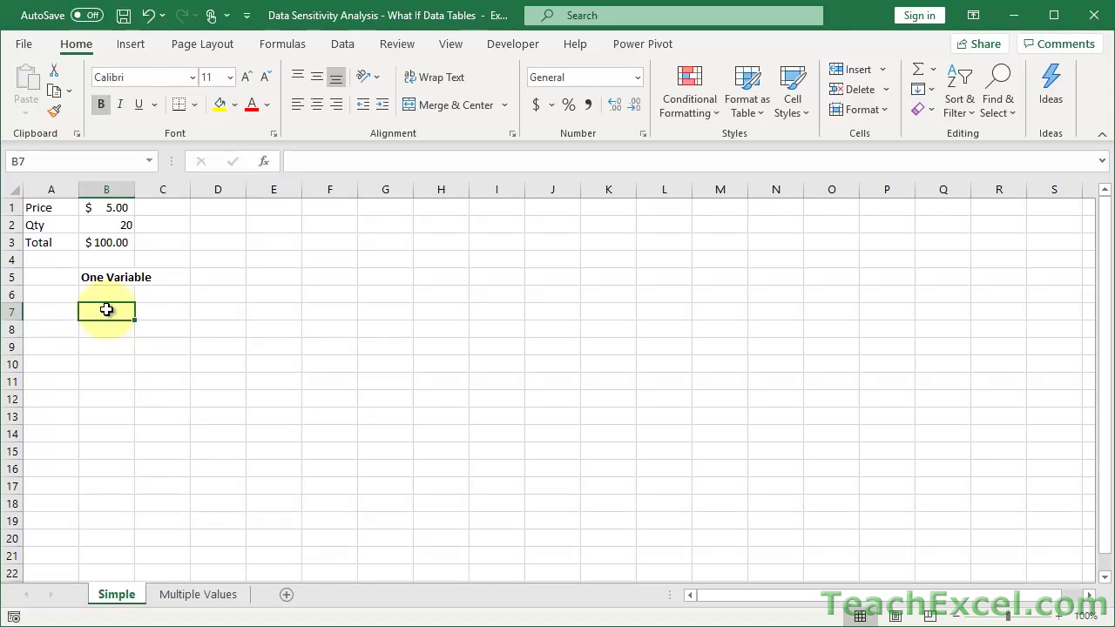
ctrl+scroll(447, 413, up, 2)
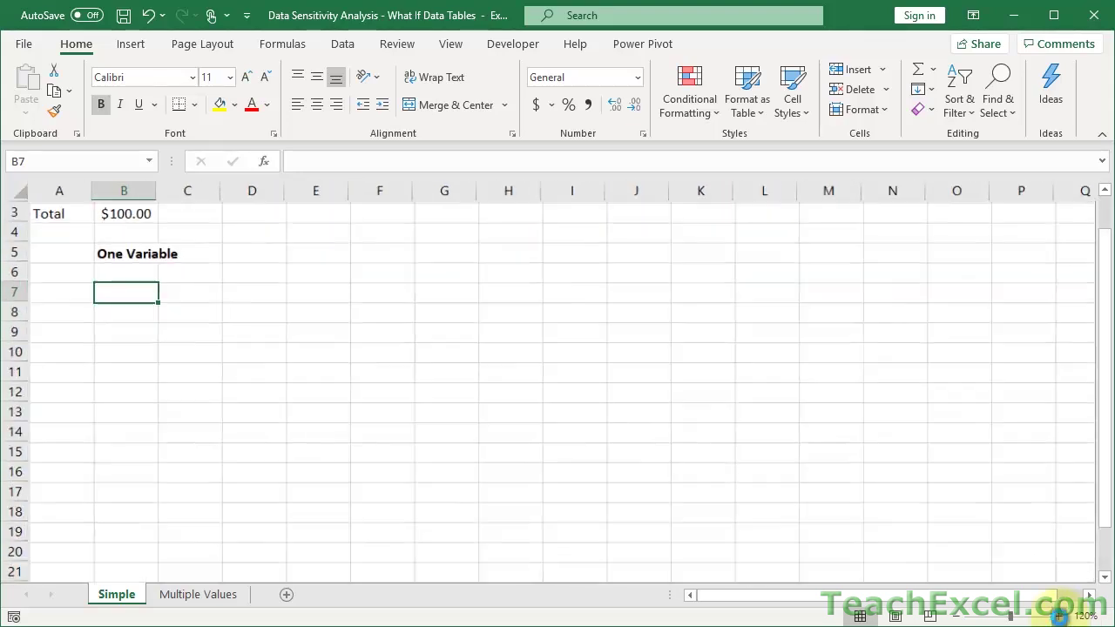
scroll(447, 413, up, 2)
scroll(447, 413, left, 1)
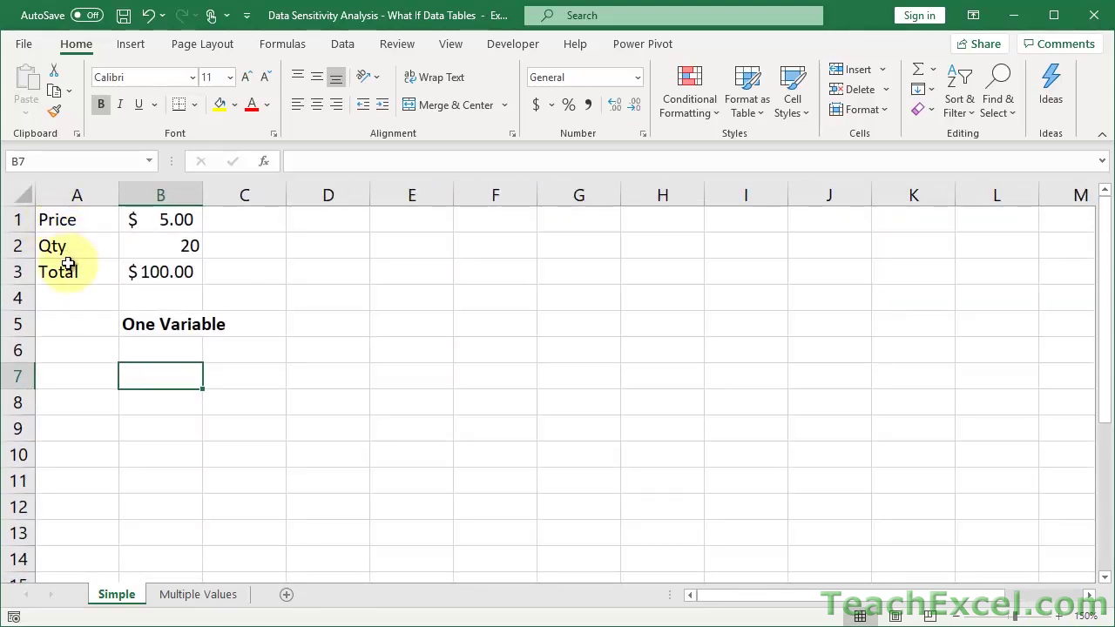
click(161, 219)
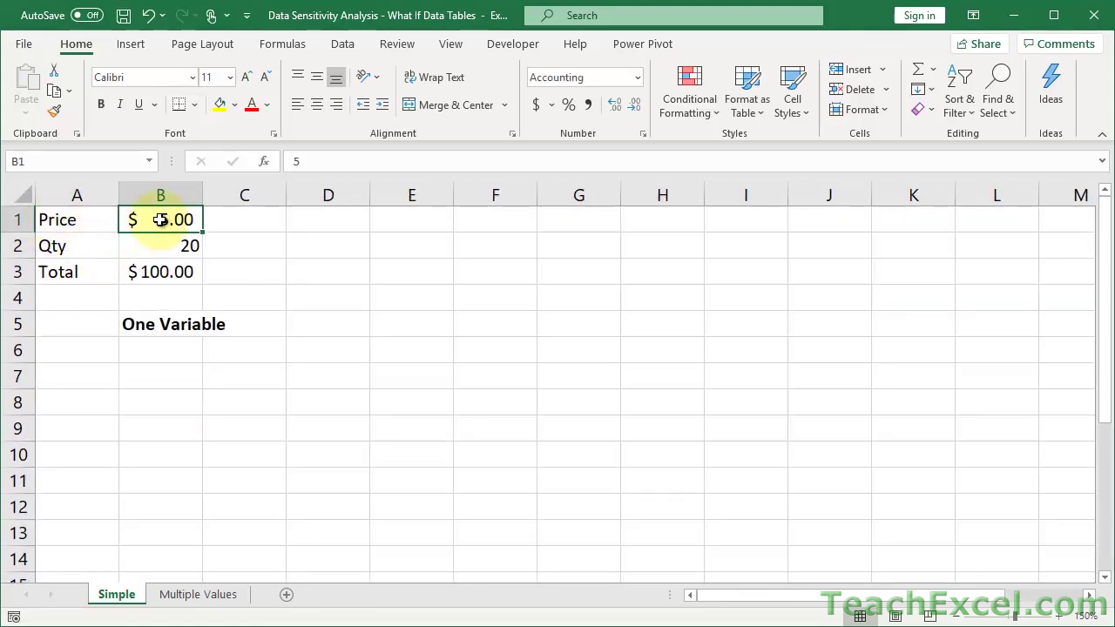
key(Down)
key(Down)
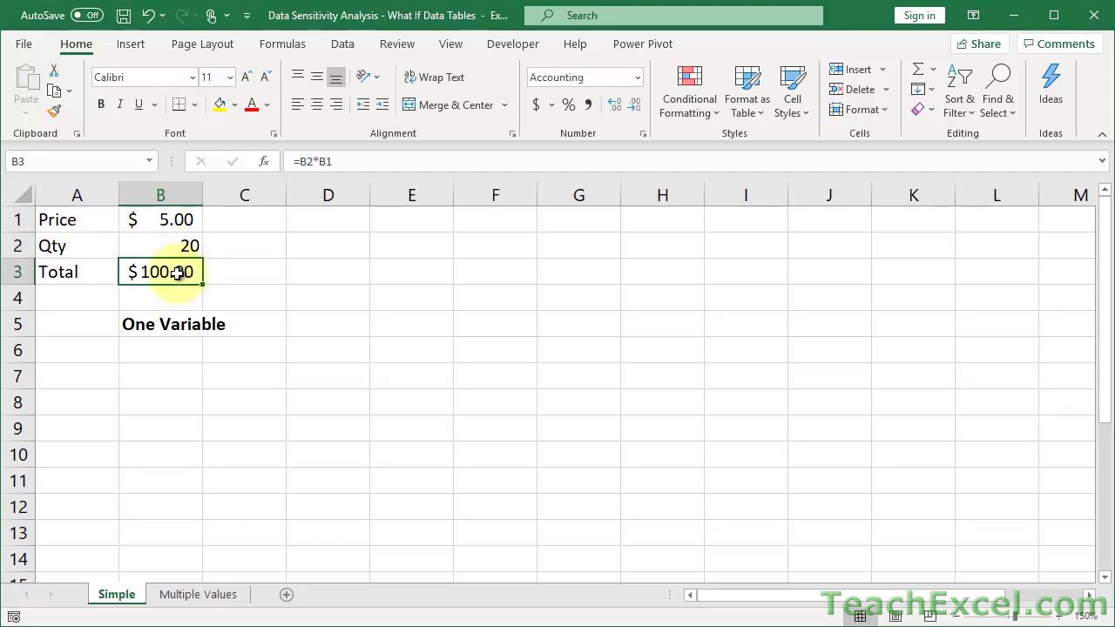
double_click(174, 271)
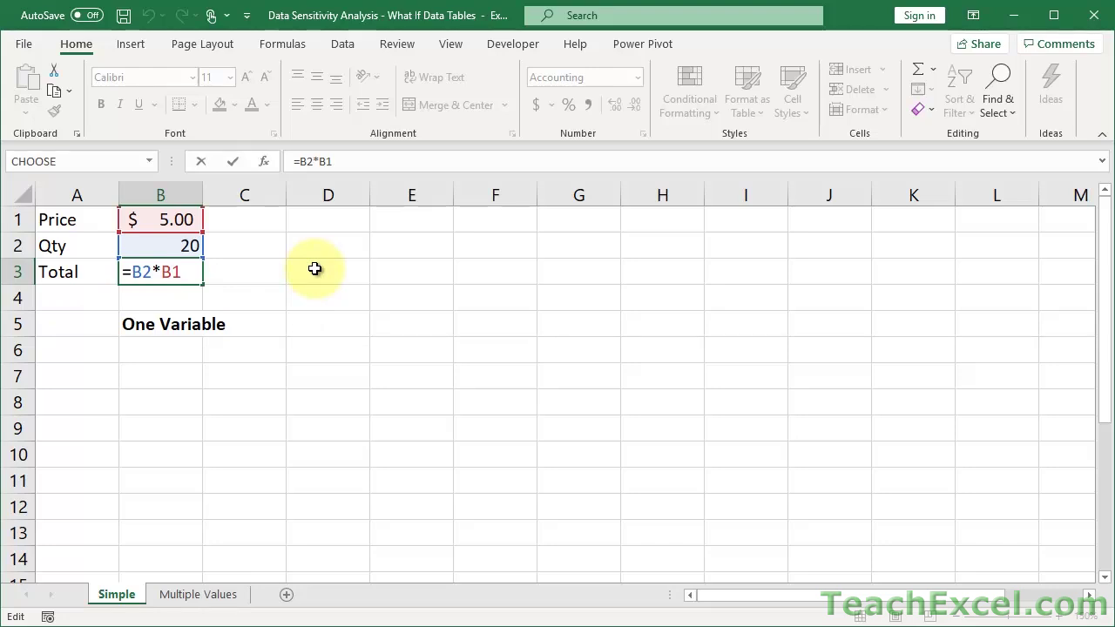
key(ctrl+Return)
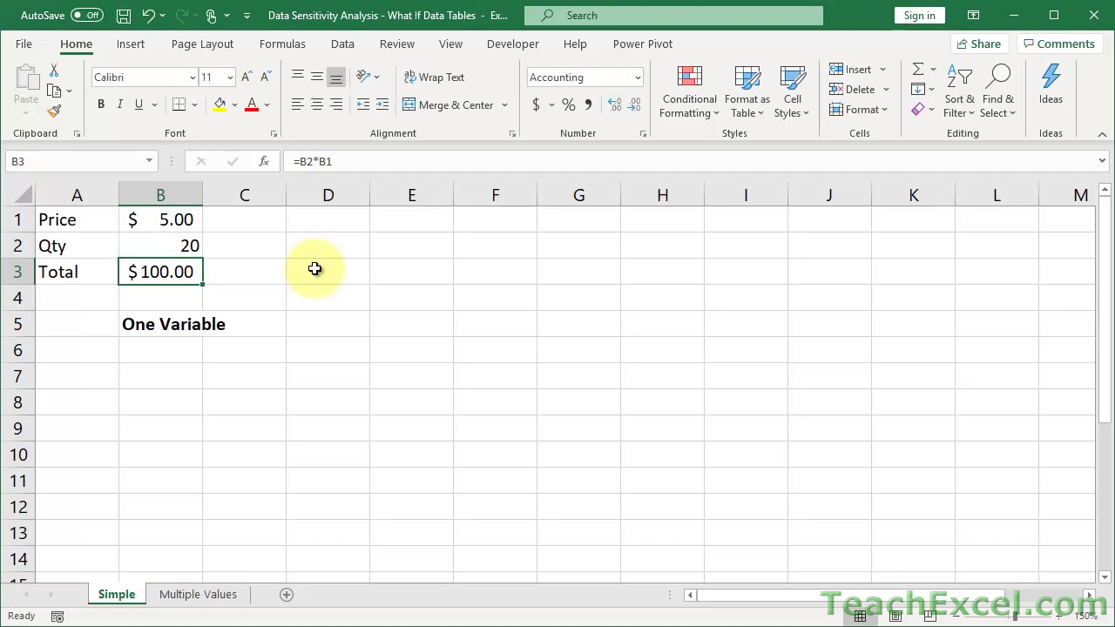
click(150, 377)
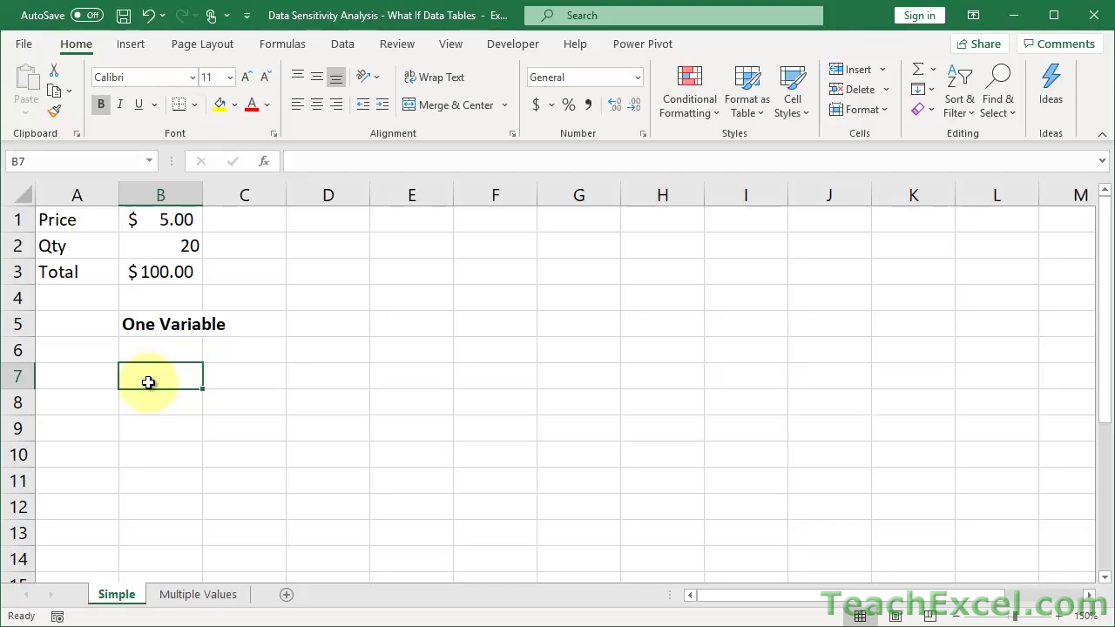
click(149, 220)
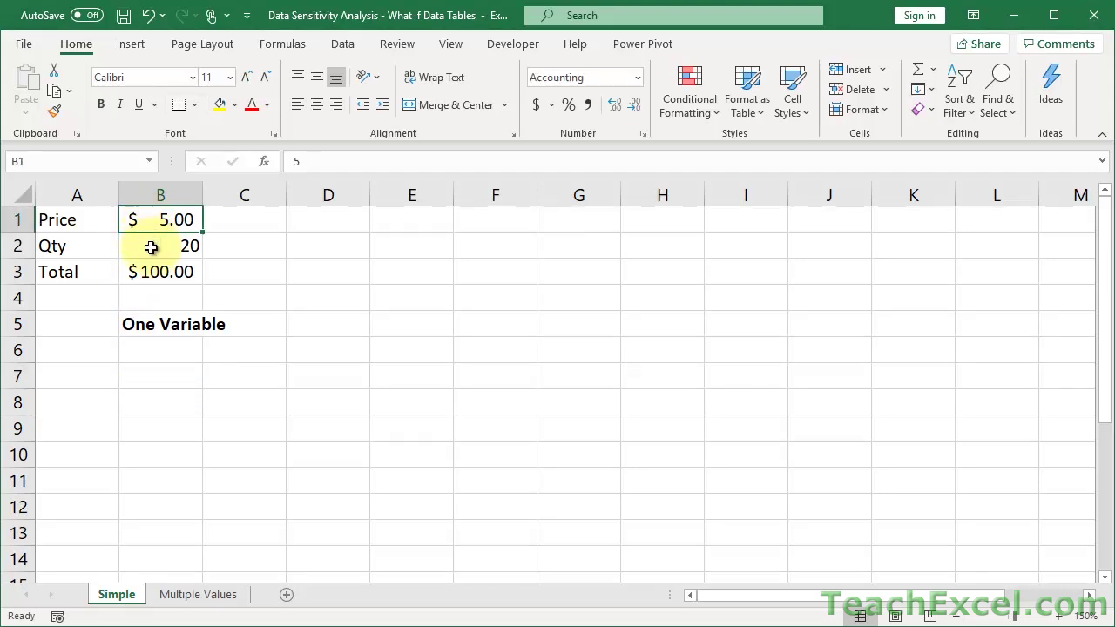
click(154, 246)
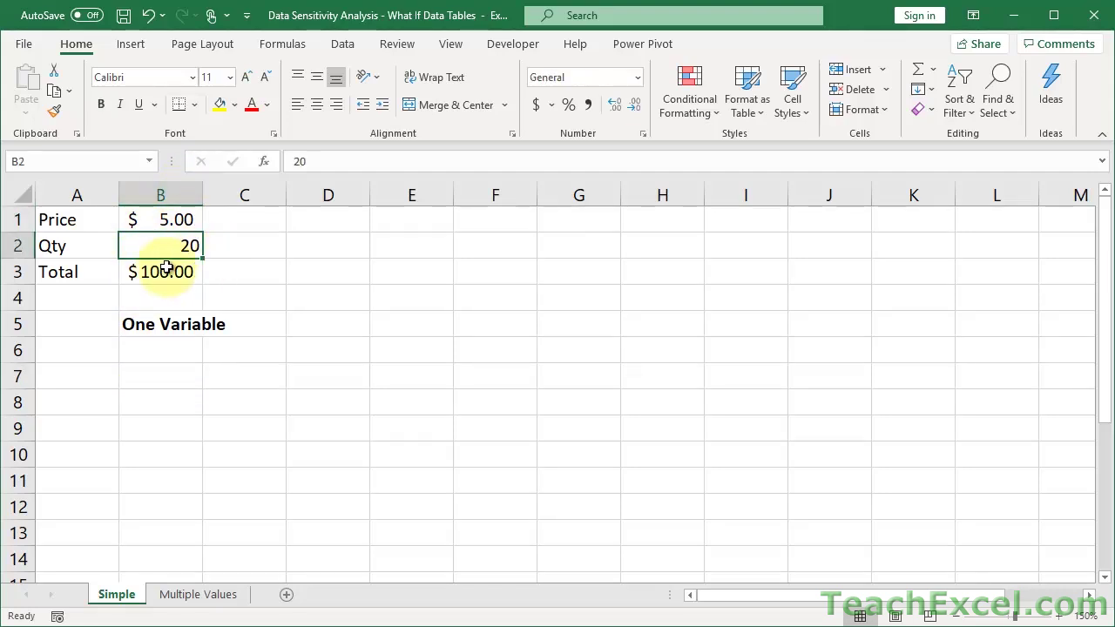
click(149, 271)
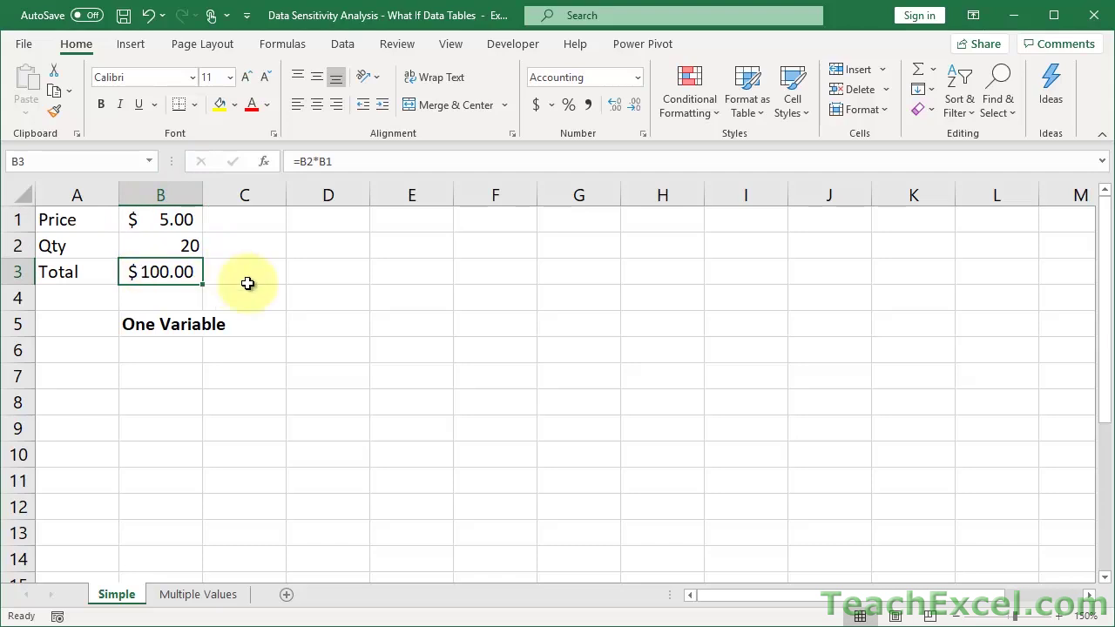
double_click(151, 274)
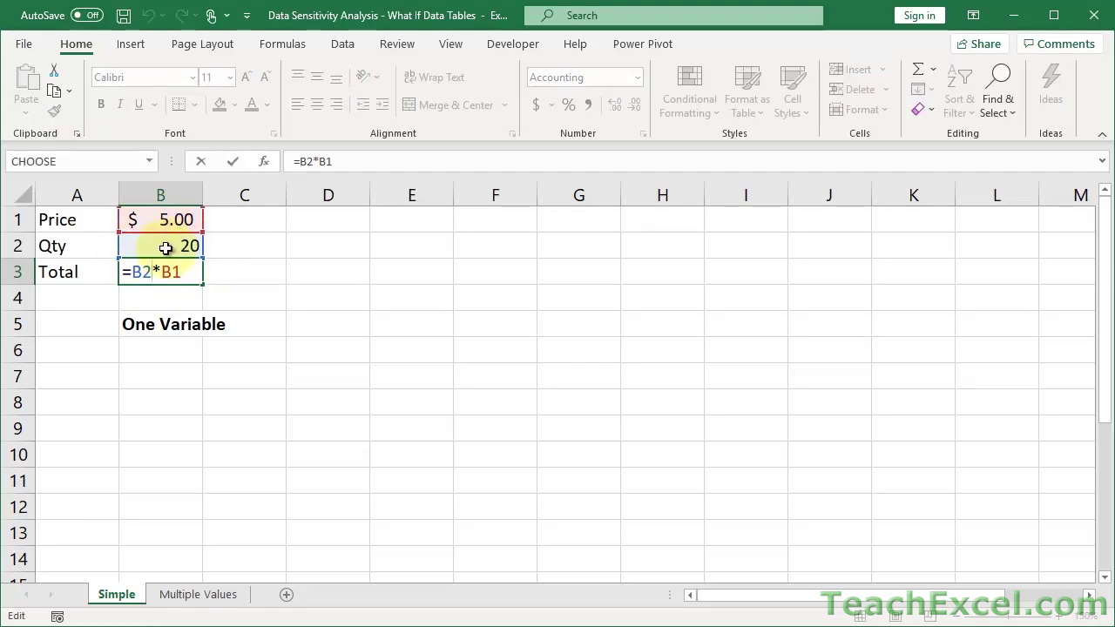
key(ctrl+Return)
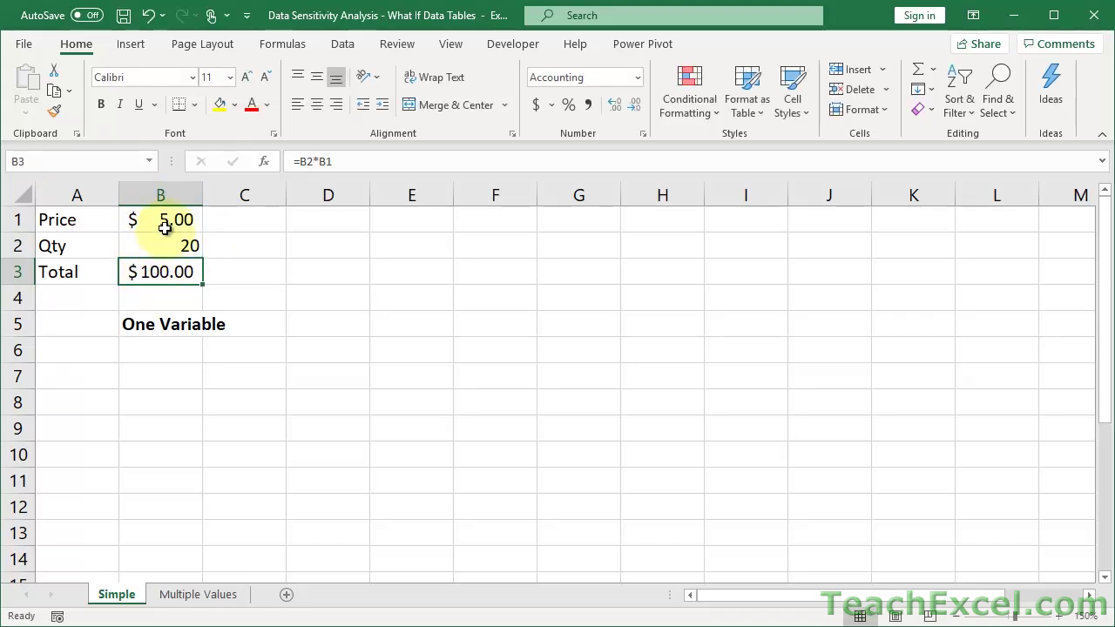
drag(143, 220, 145, 243)
click(143, 275)
- Enter the headers Qty in B7 and Total in C7
click(144, 373)
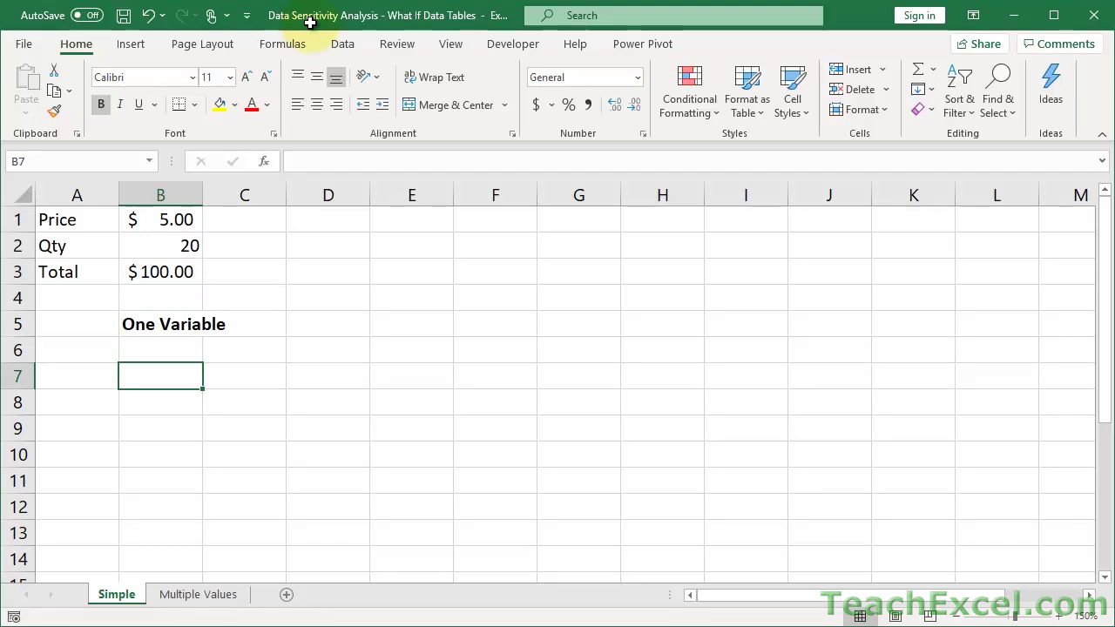
text(Qty)
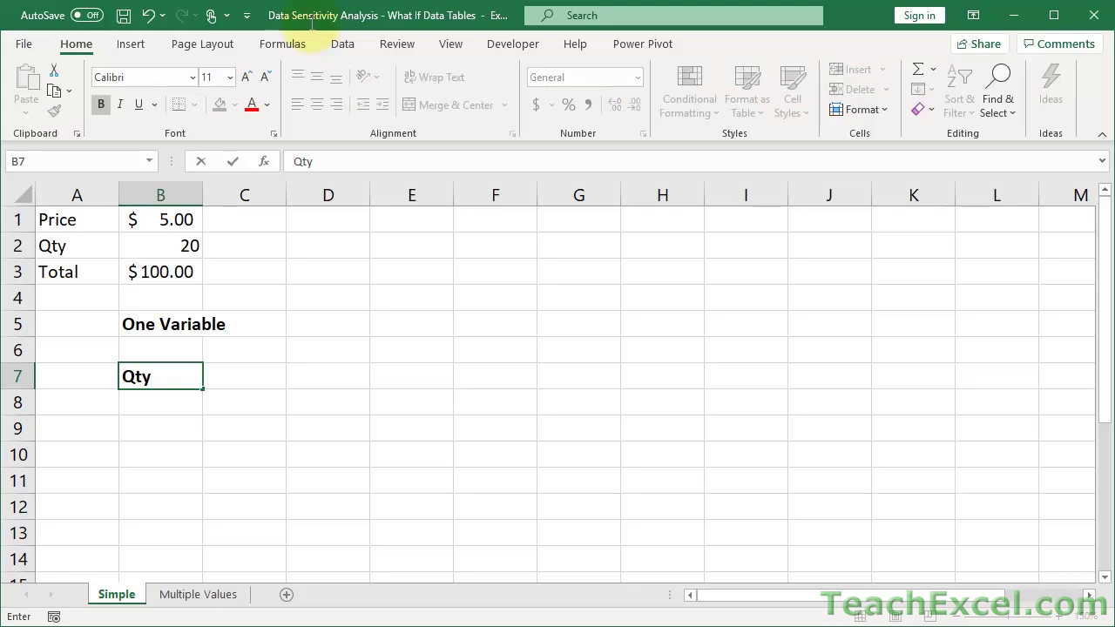
key(Tab)
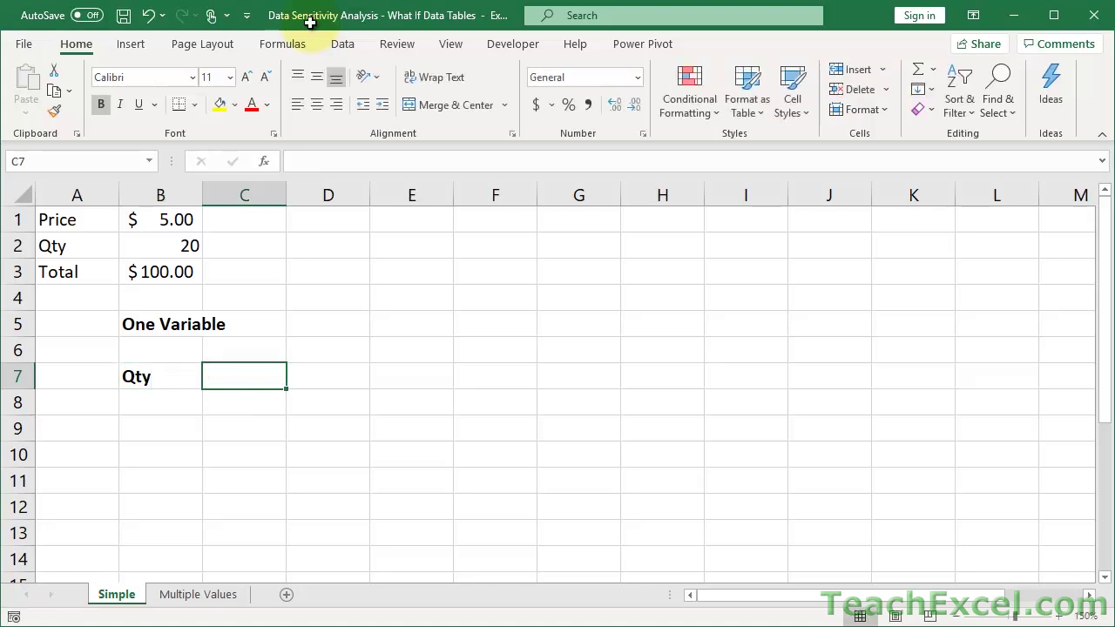
text(Tot)
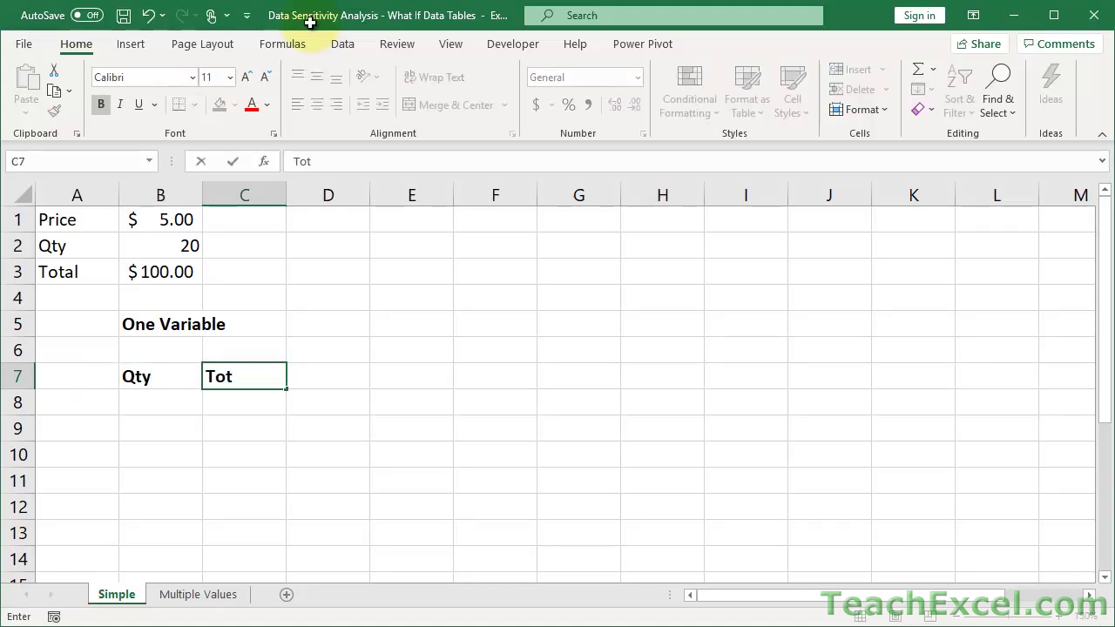
text(al)
key(Return)
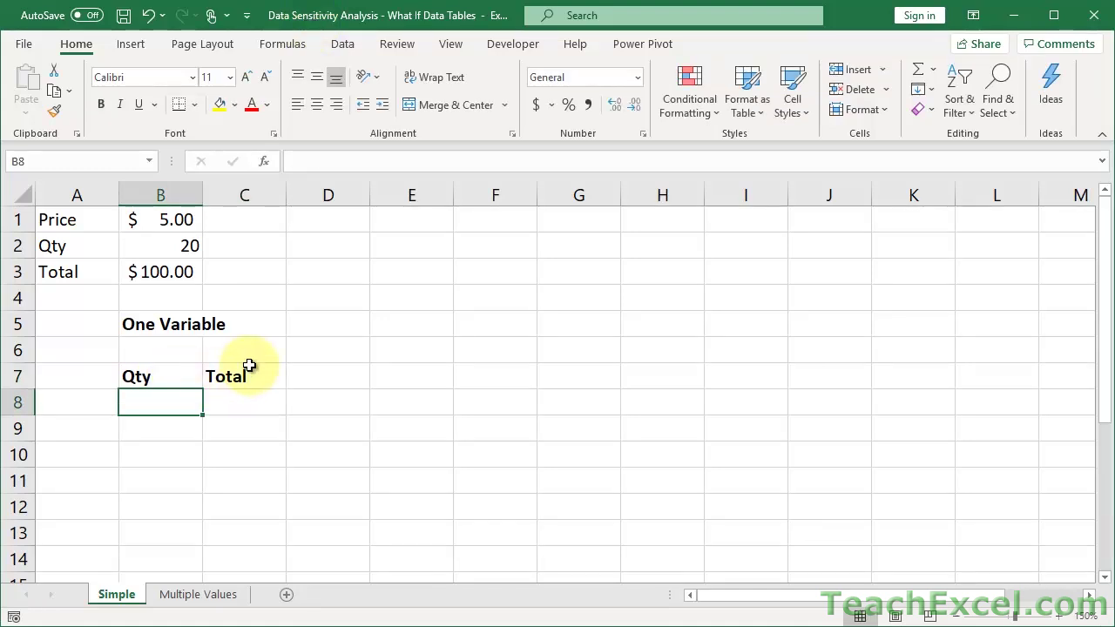
- Label B8 'Original' and link C8 to the total with =B3
drag(139, 378, 134, 540)
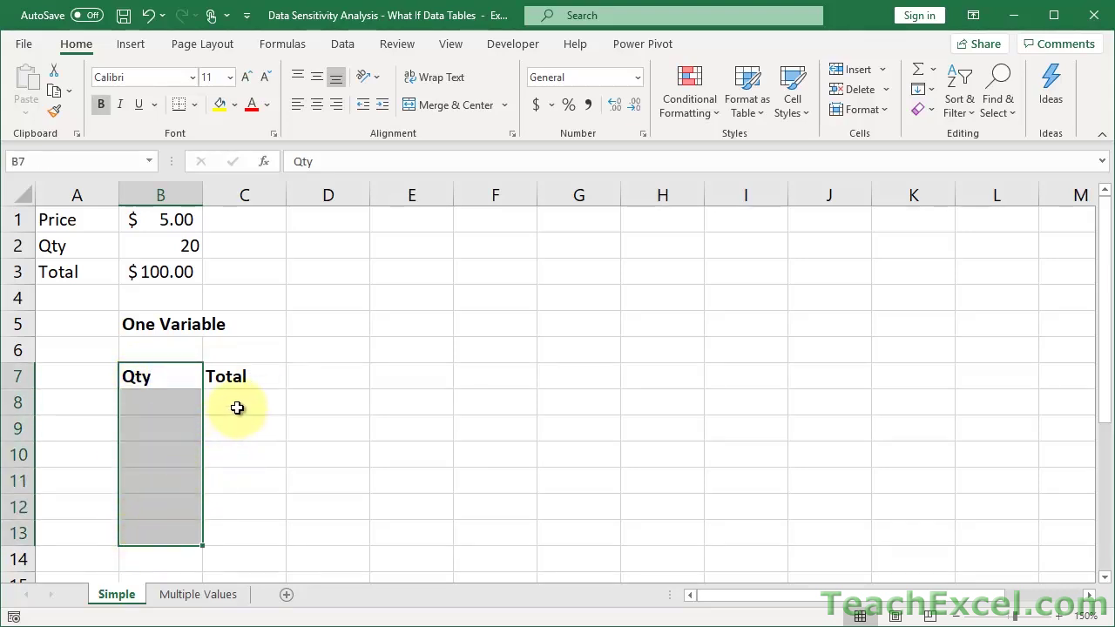
drag(237, 408, 241, 540)
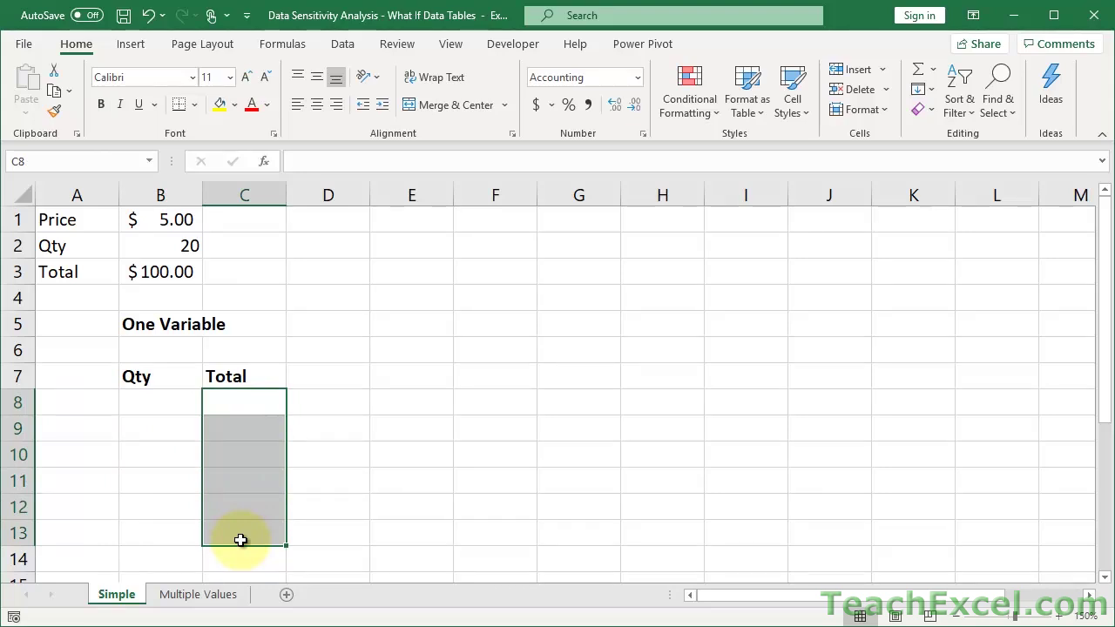
click(165, 400)
drag(164, 400, 239, 394)
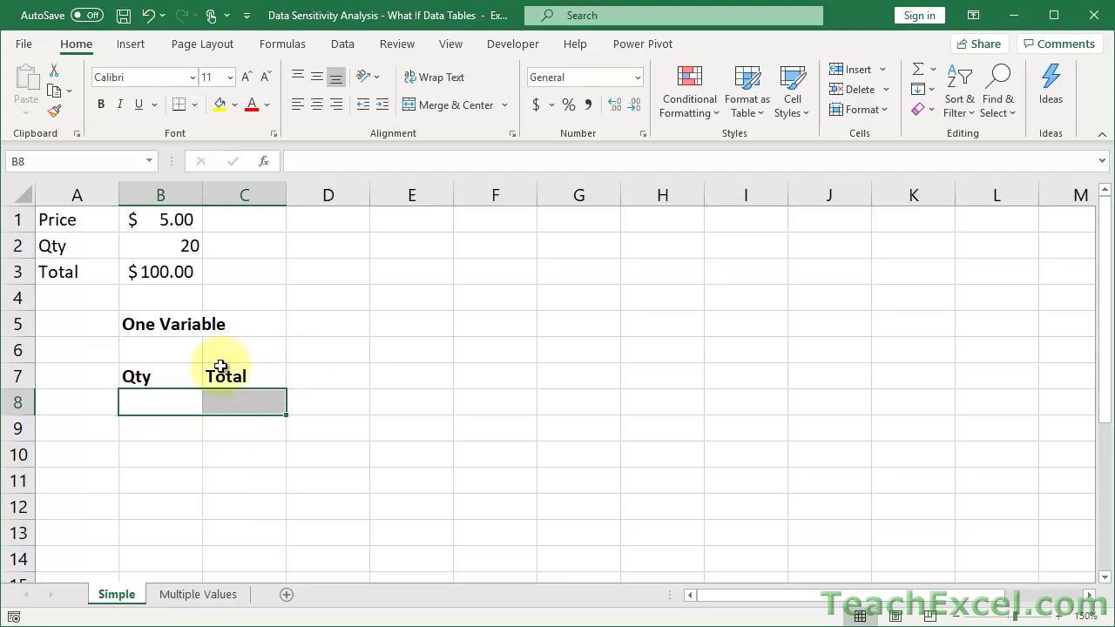
click(154, 404)
text(Original)
key(Tab)
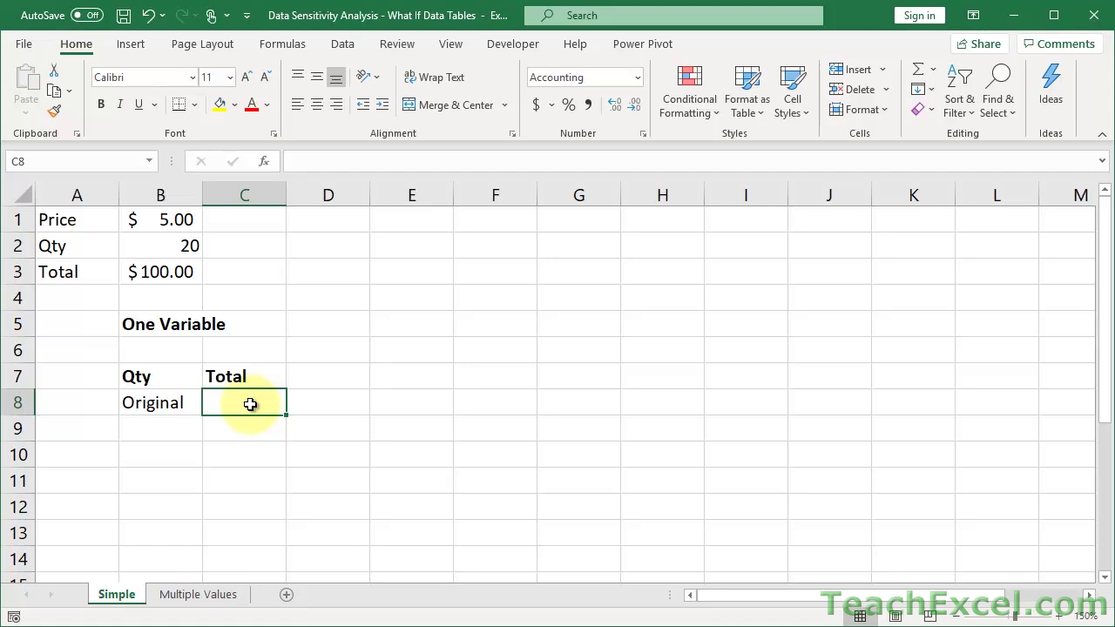
text(=)
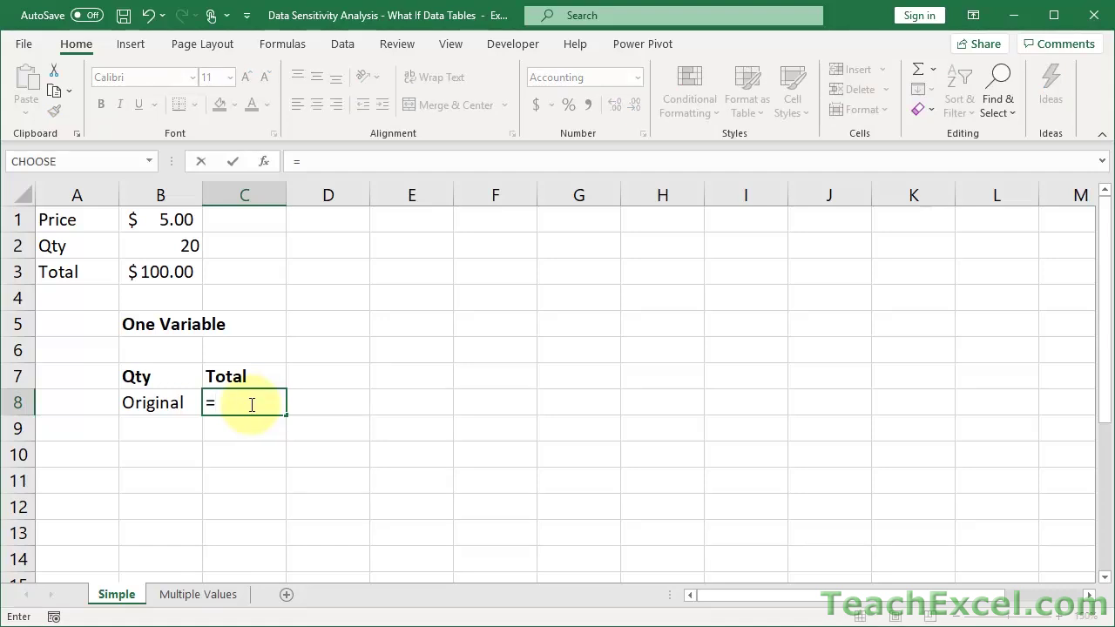
click(166, 271)
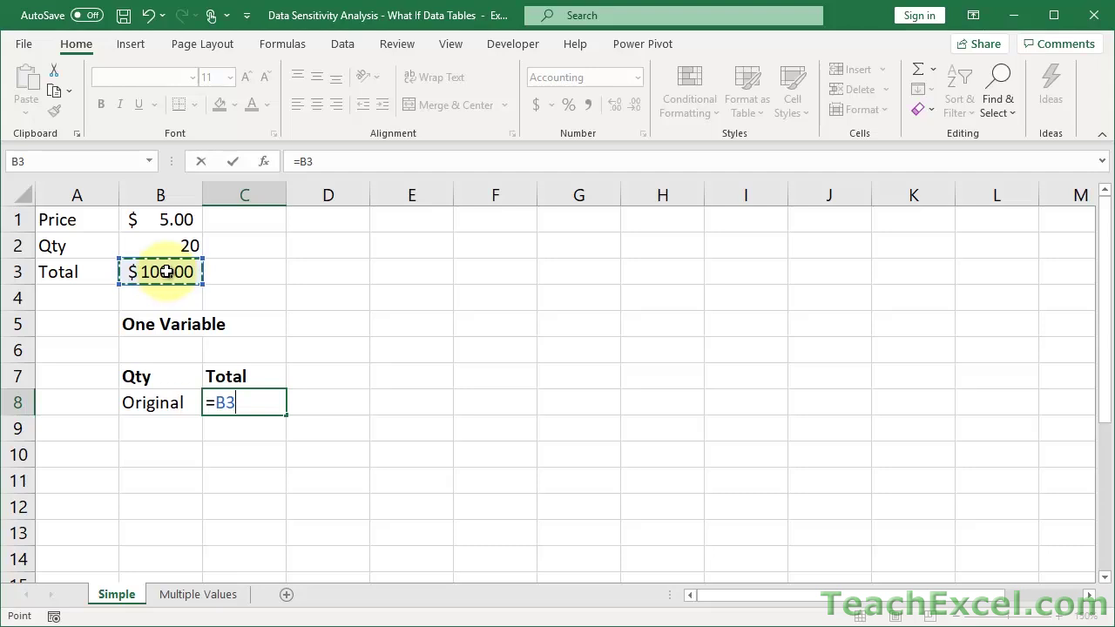
key(ctrl+Return)
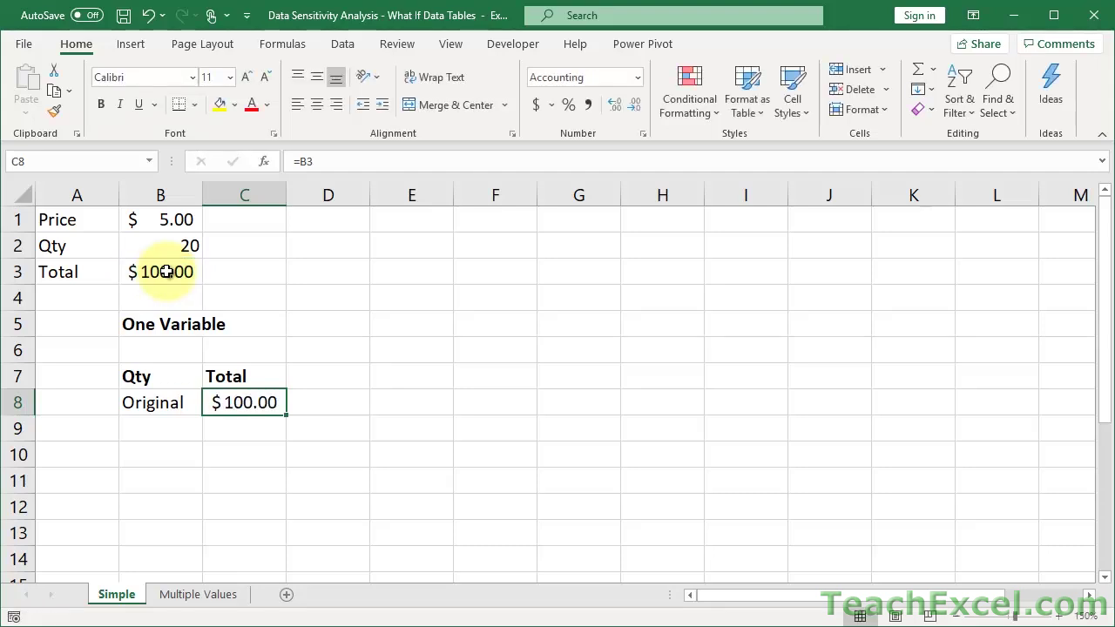
- Enter the trial quantities 1, 5, 10, 15 and 20 in B9:B13
click(149, 400)
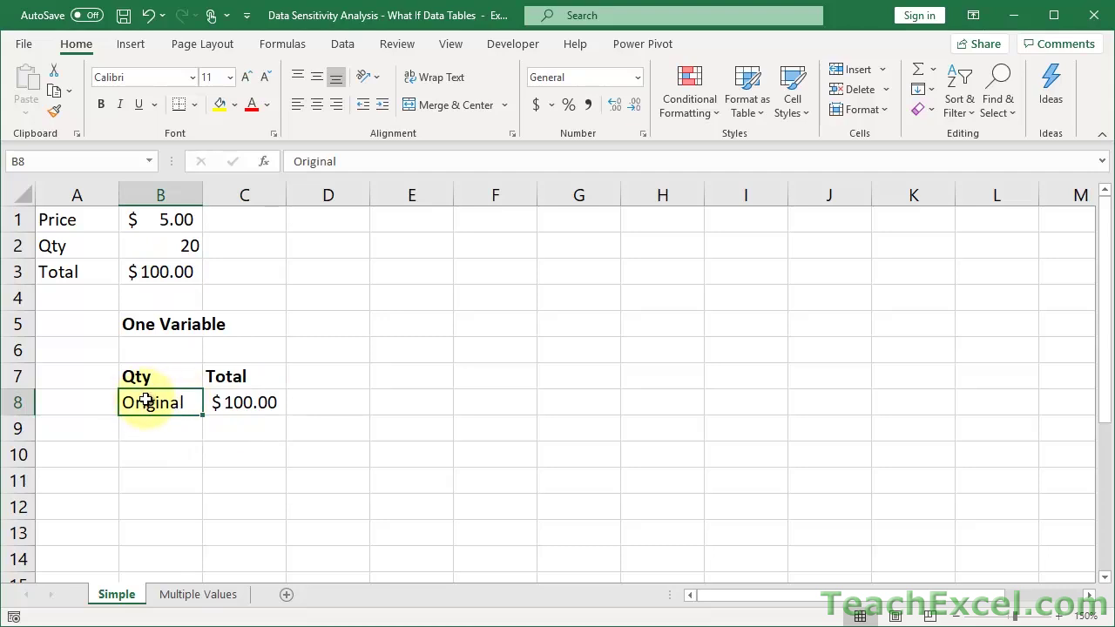
click(161, 244)
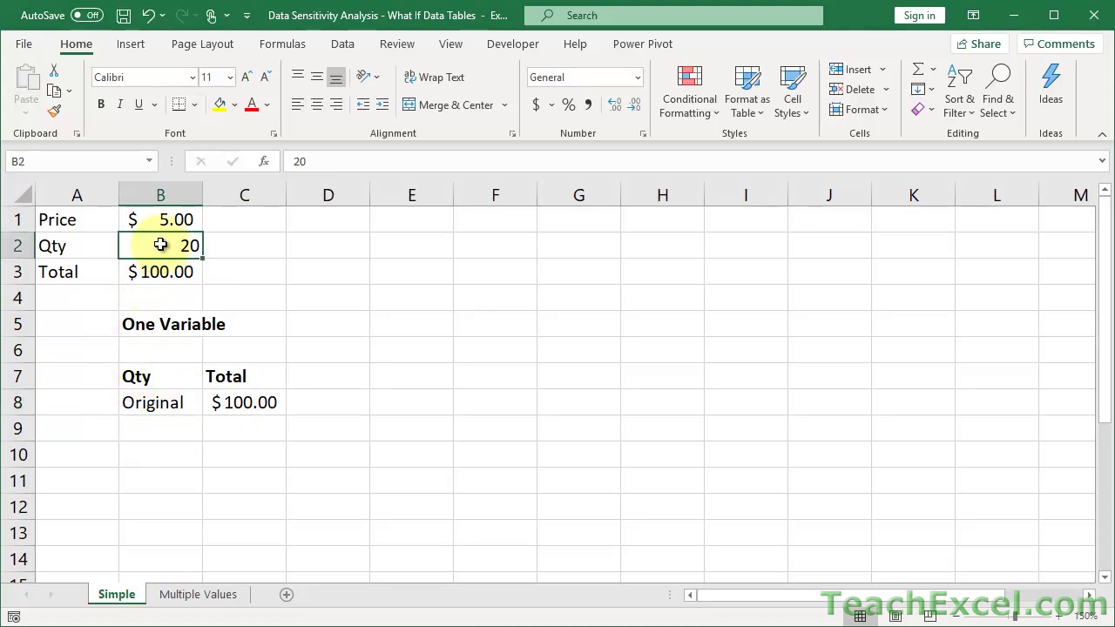
click(157, 403)
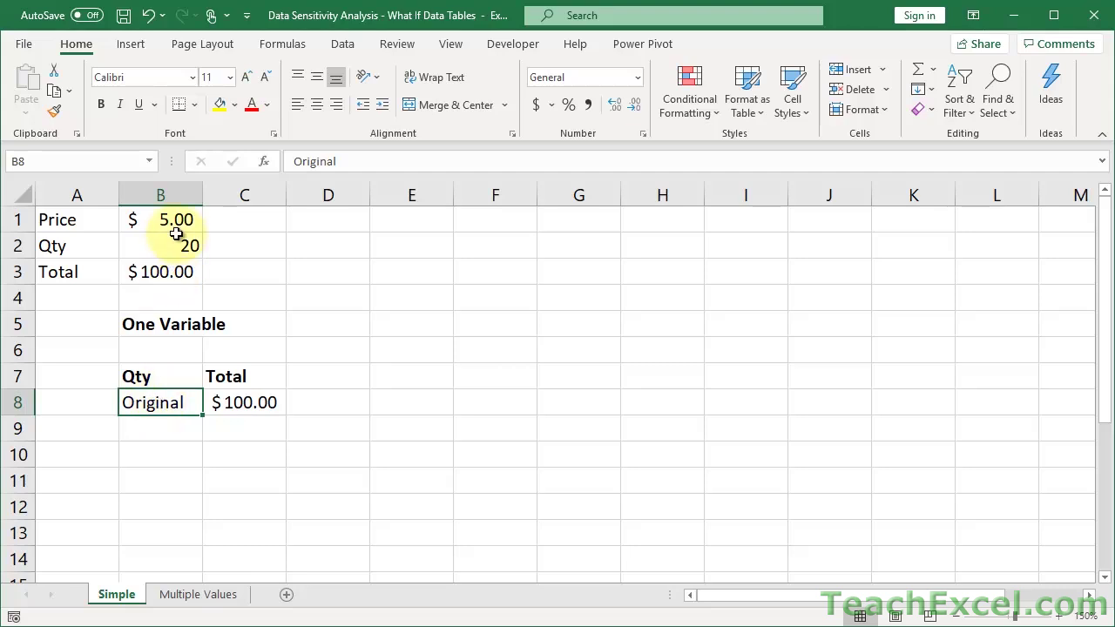
click(153, 249)
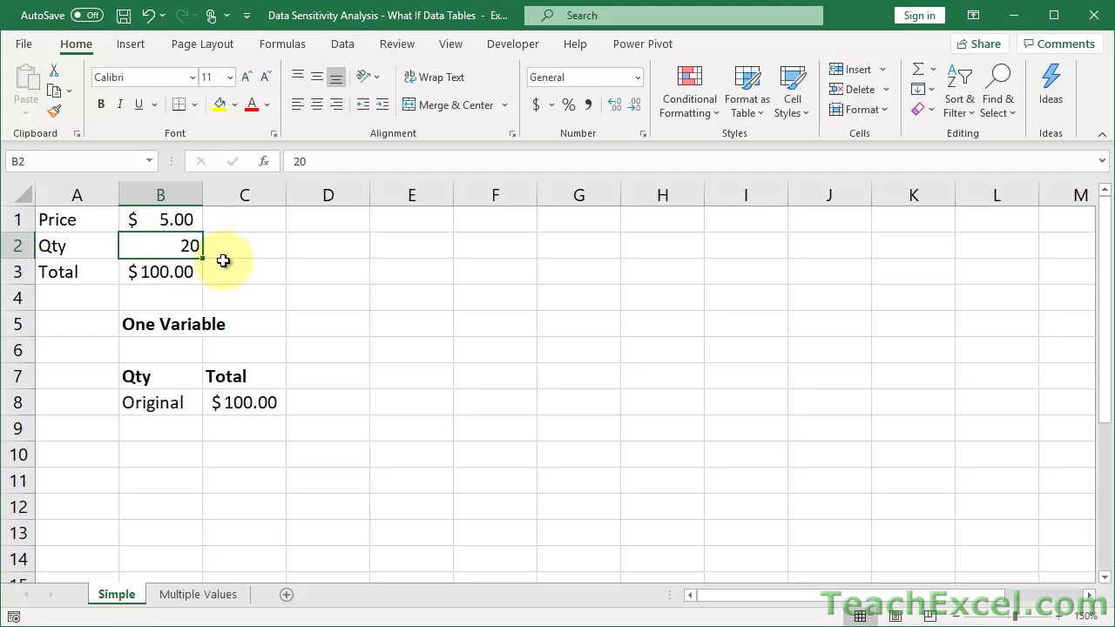
click(161, 420)
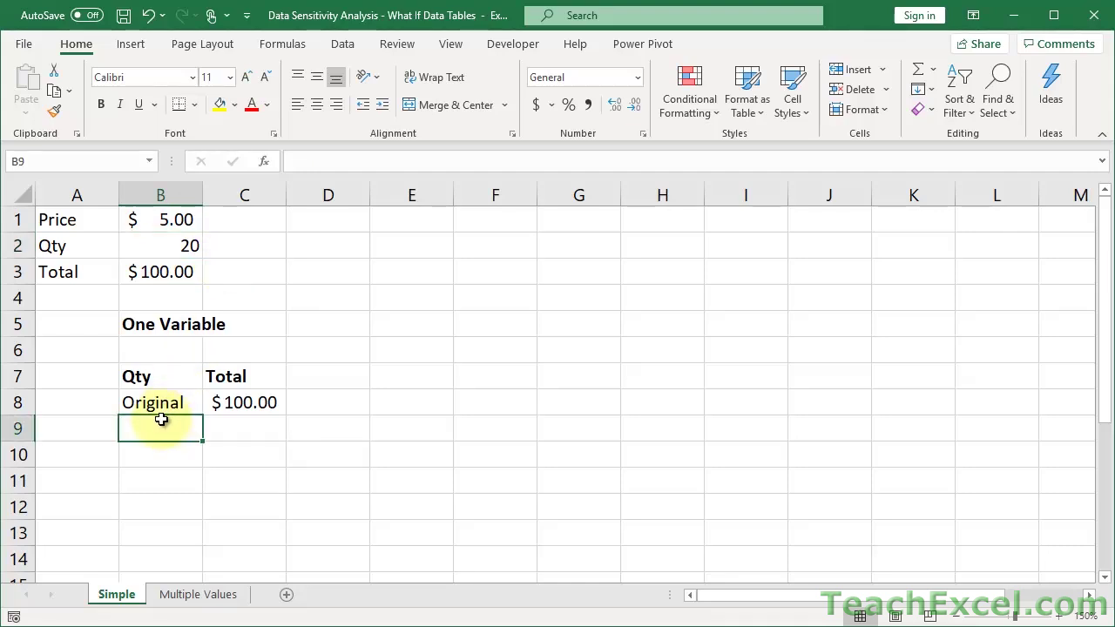
text(1)
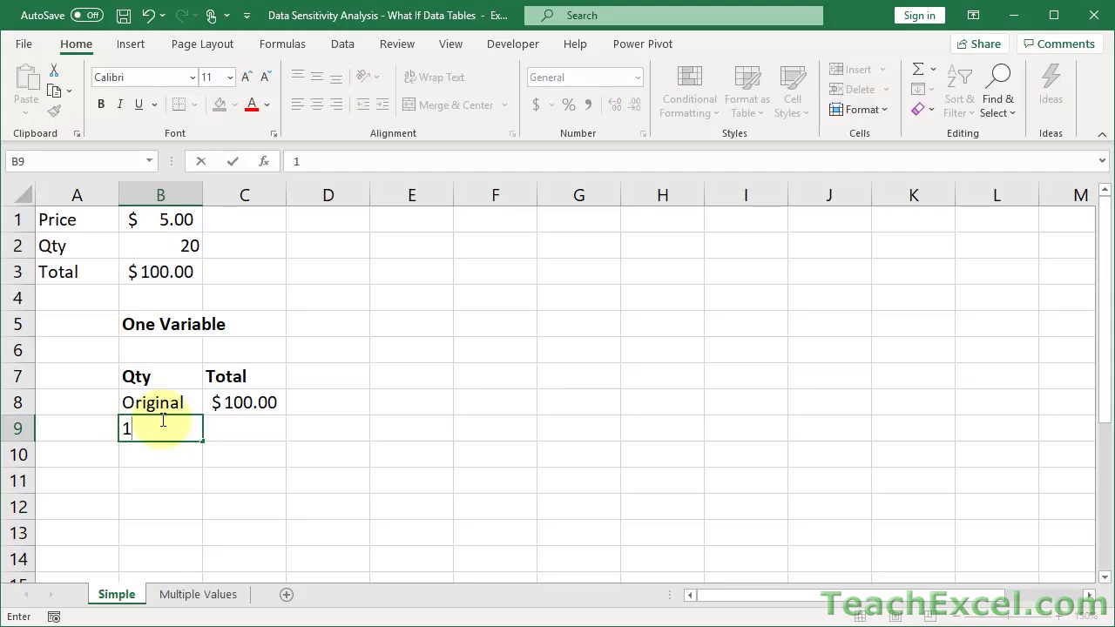
key(Return)
text(5)
key(Return)
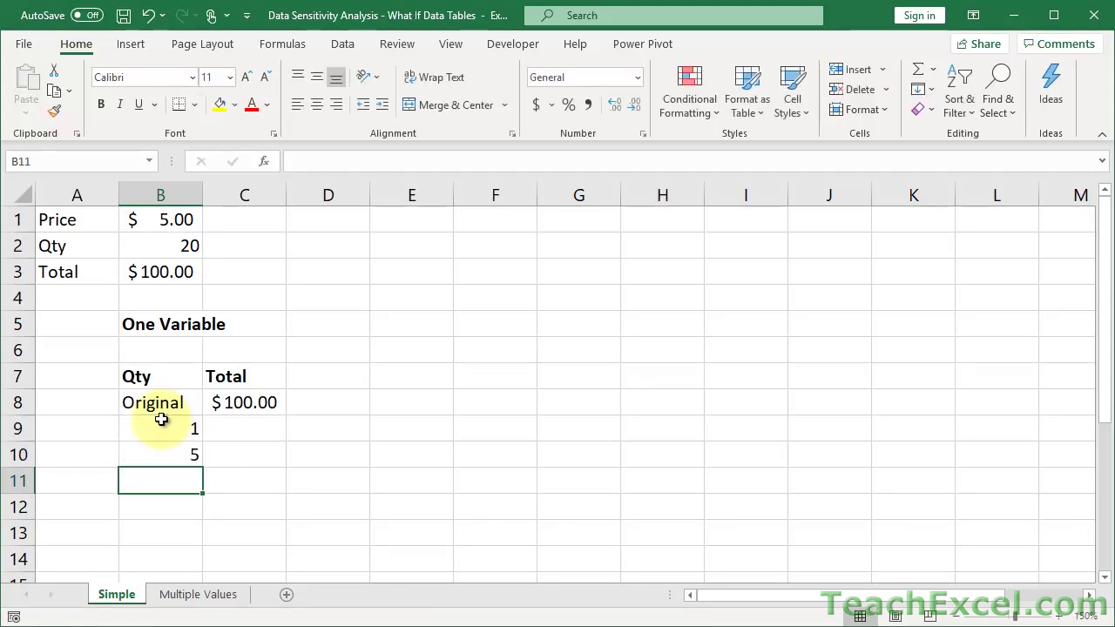
text(10)
key(Return)
text(15)
key(Return)
text(20)
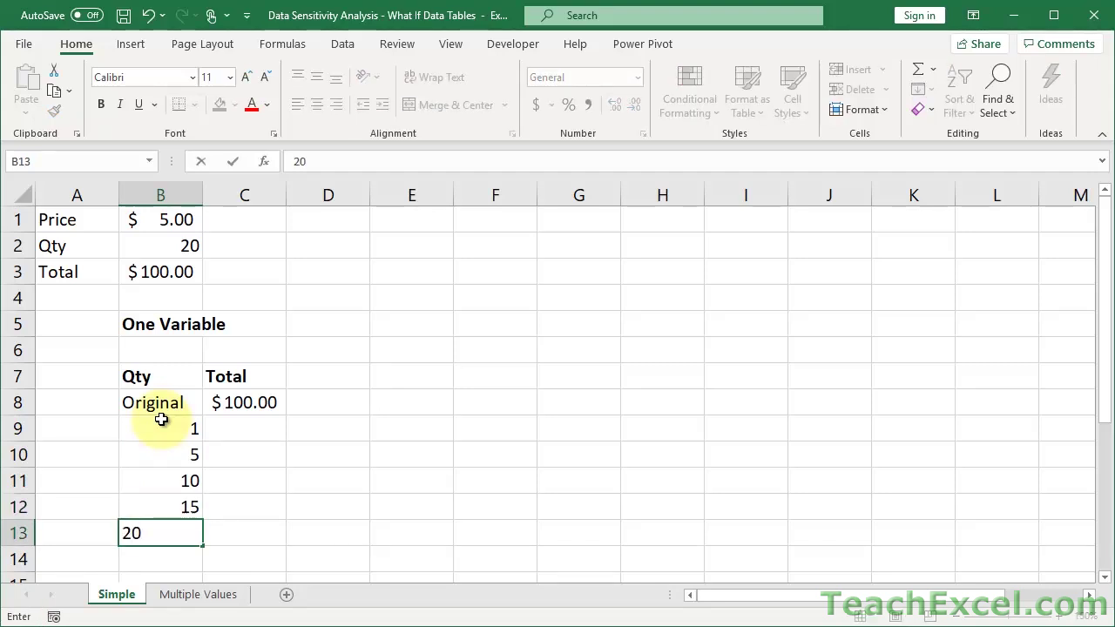
key(Return)
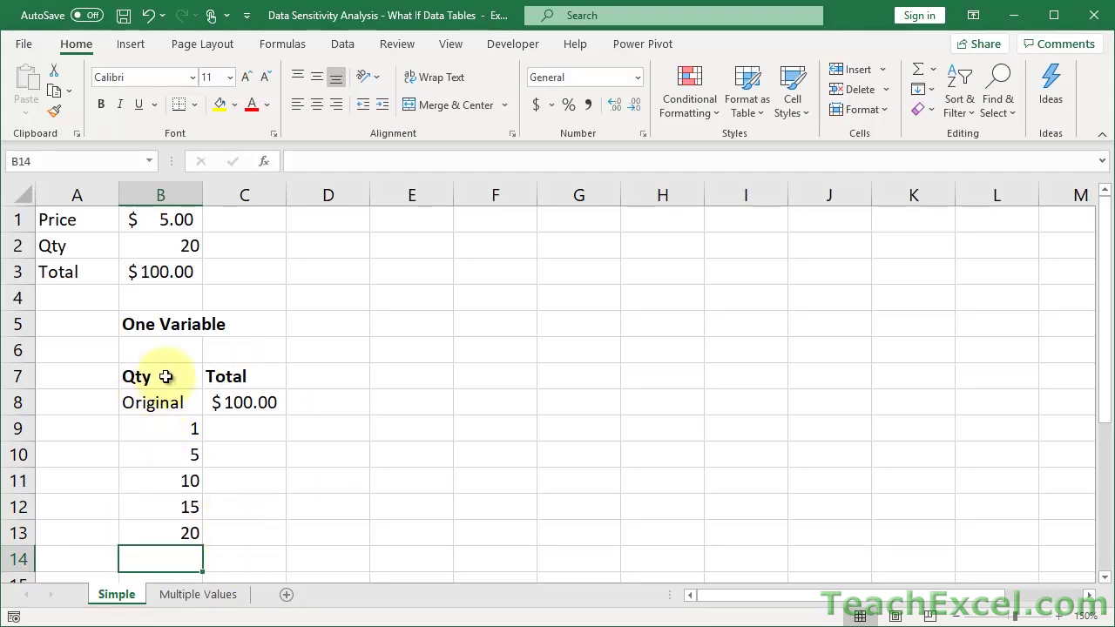
- Review the Qty column and the Total formulas in C8 and B3
drag(165, 377, 164, 534)
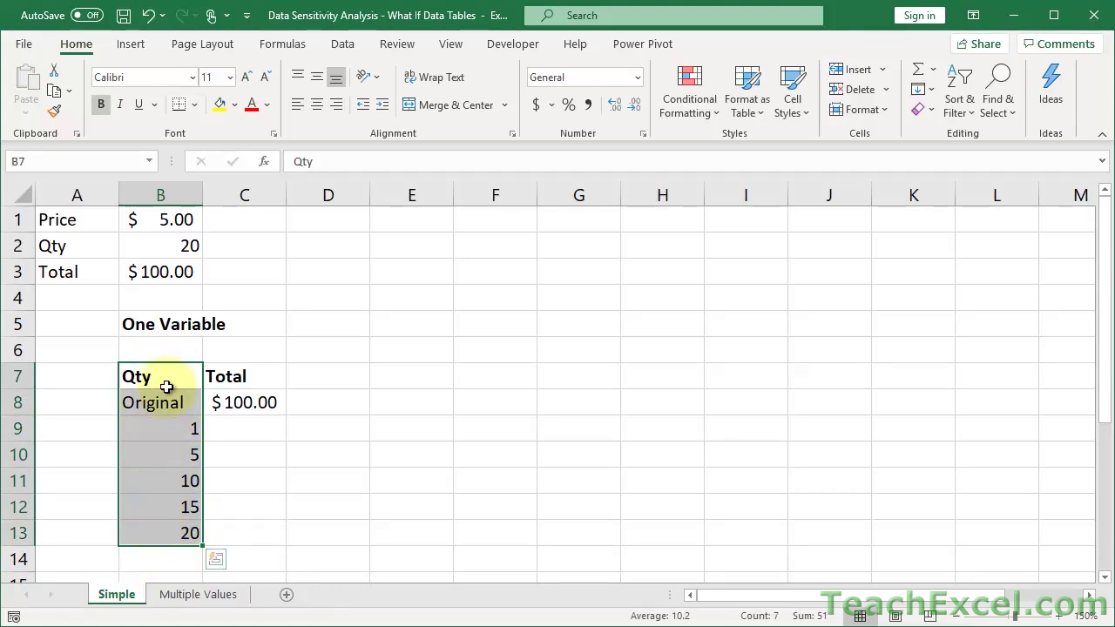
click(161, 399)
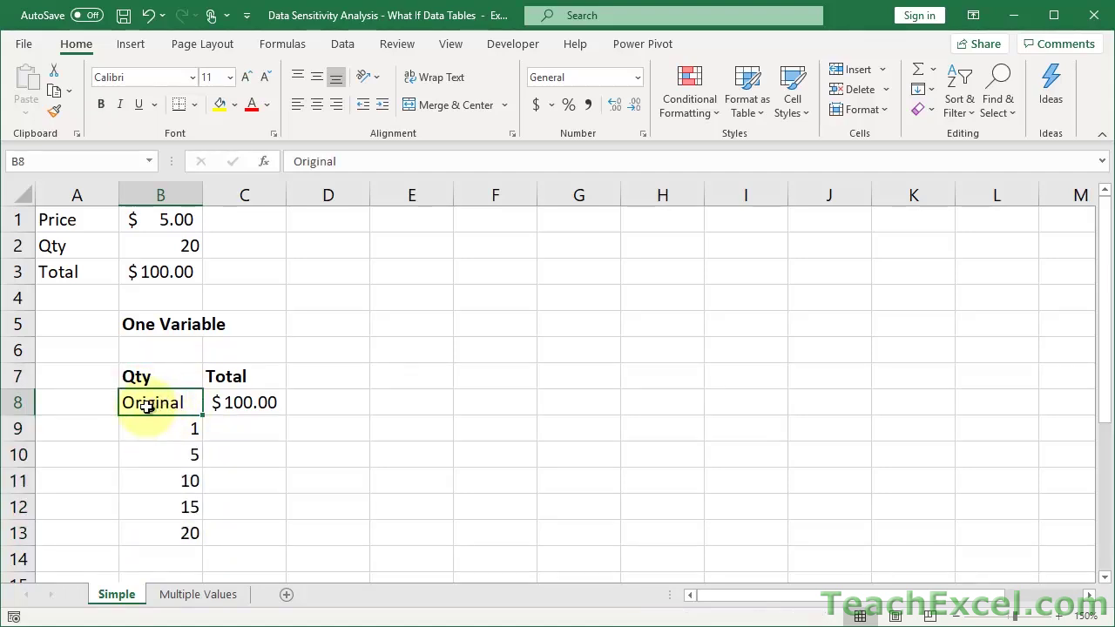
click(240, 403)
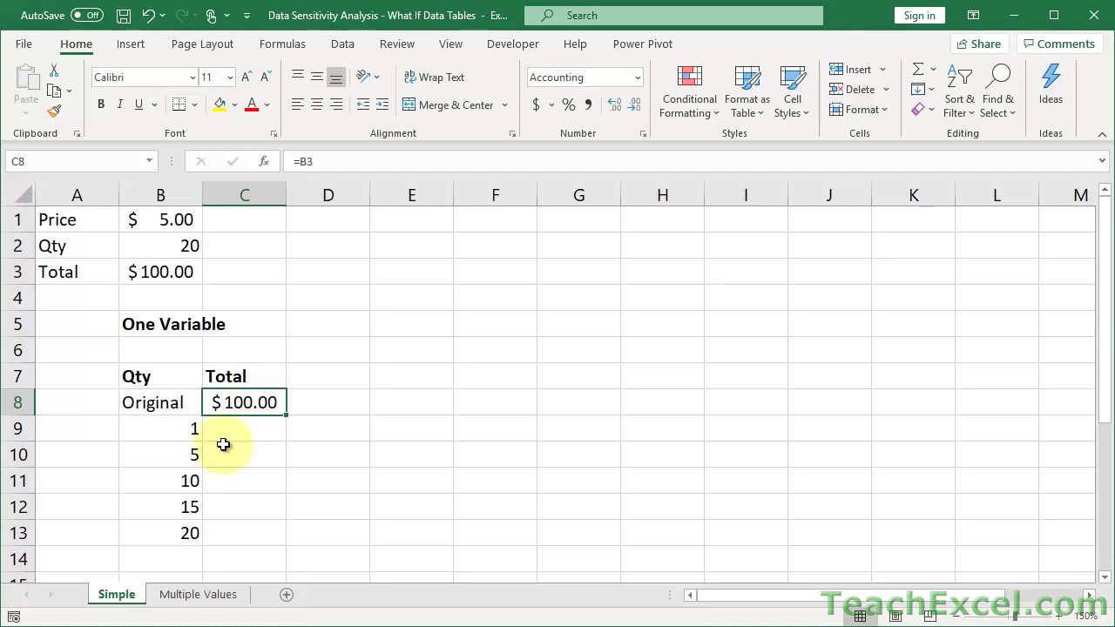
click(178, 274)
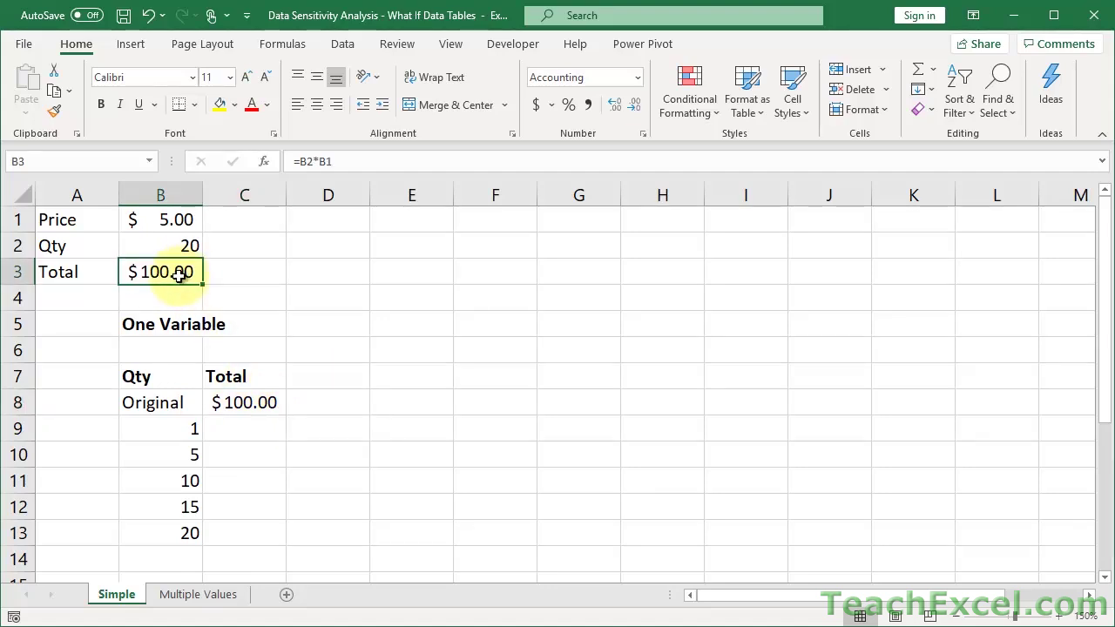
- Create a What-If Data Table on B8:C13 with B2 as the column input cell
click(170, 403)
drag(170, 402, 230, 527)
click(230, 530)
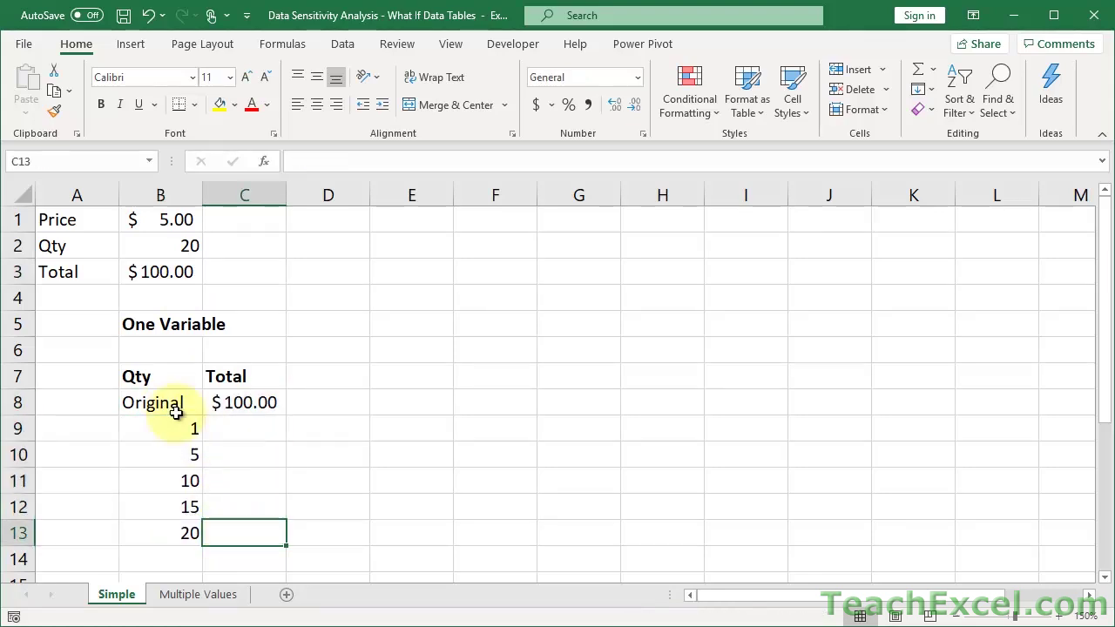
drag(155, 403, 236, 536)
click(343, 44)
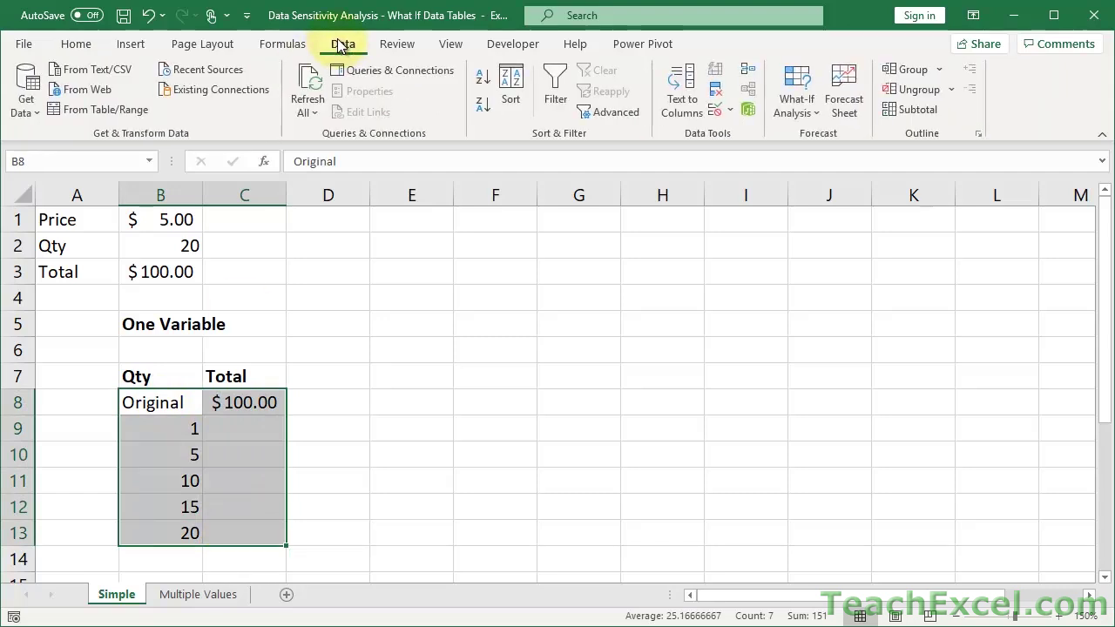
click(791, 113)
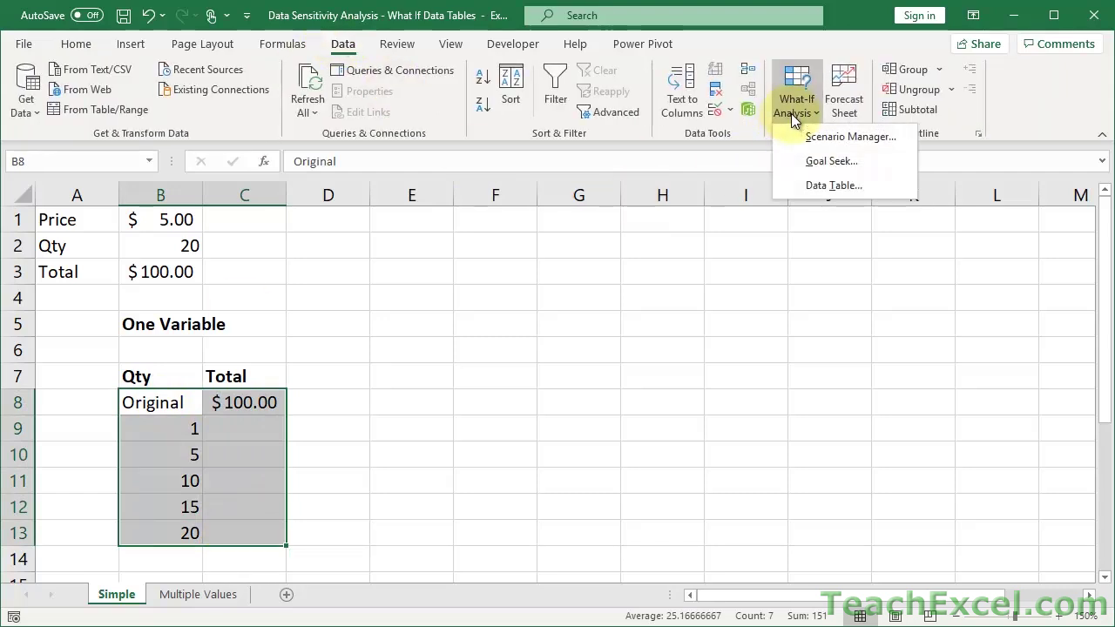
click(828, 188)
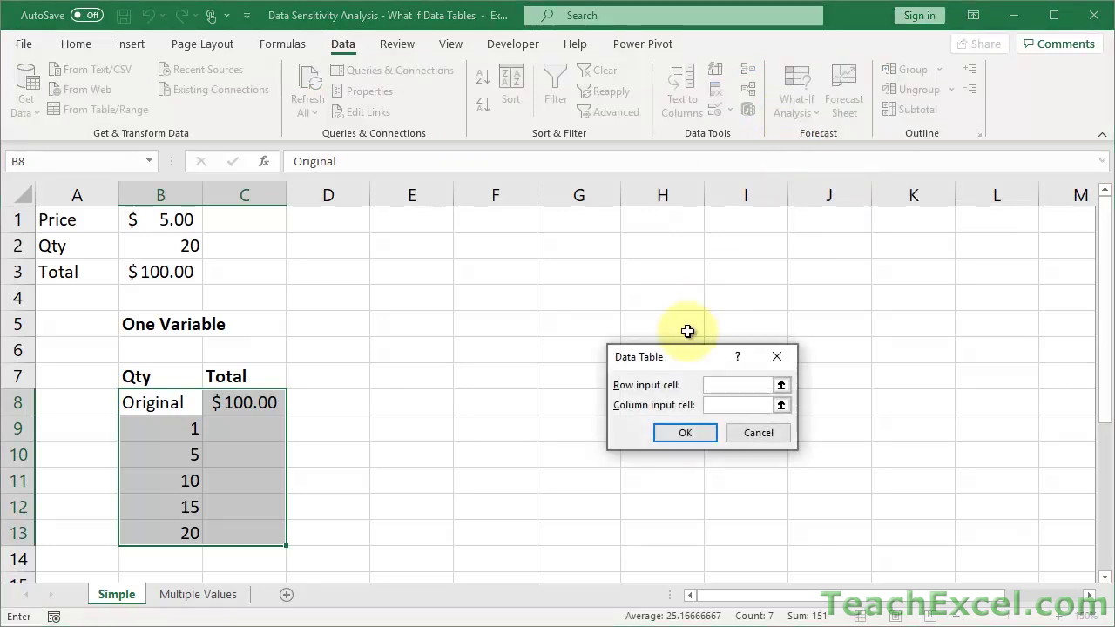
drag(681, 359, 389, 311)
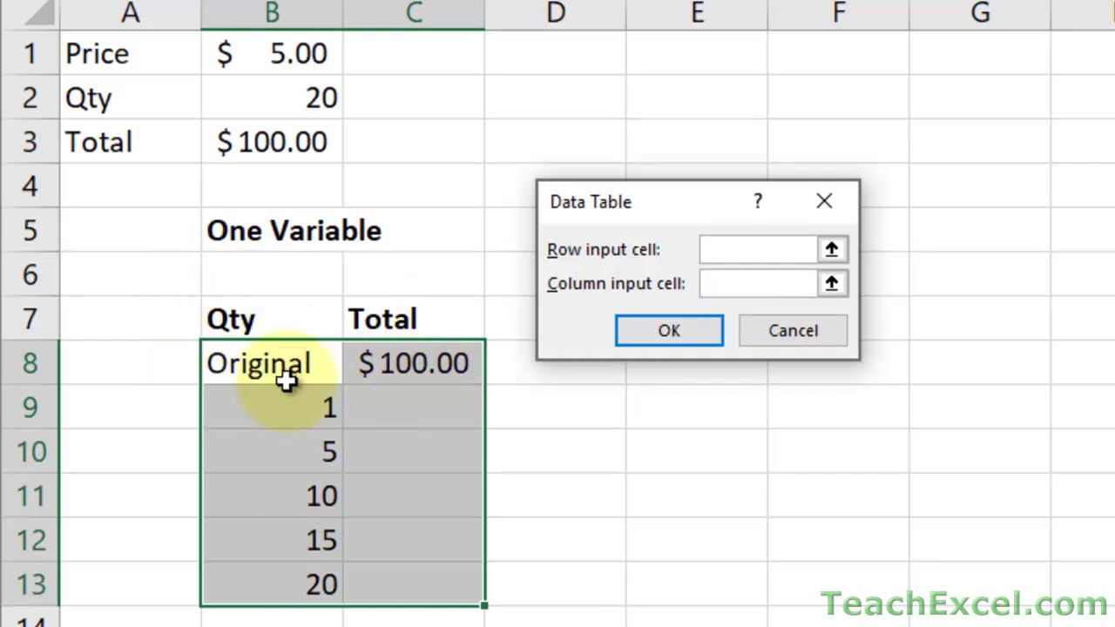
click(278, 90)
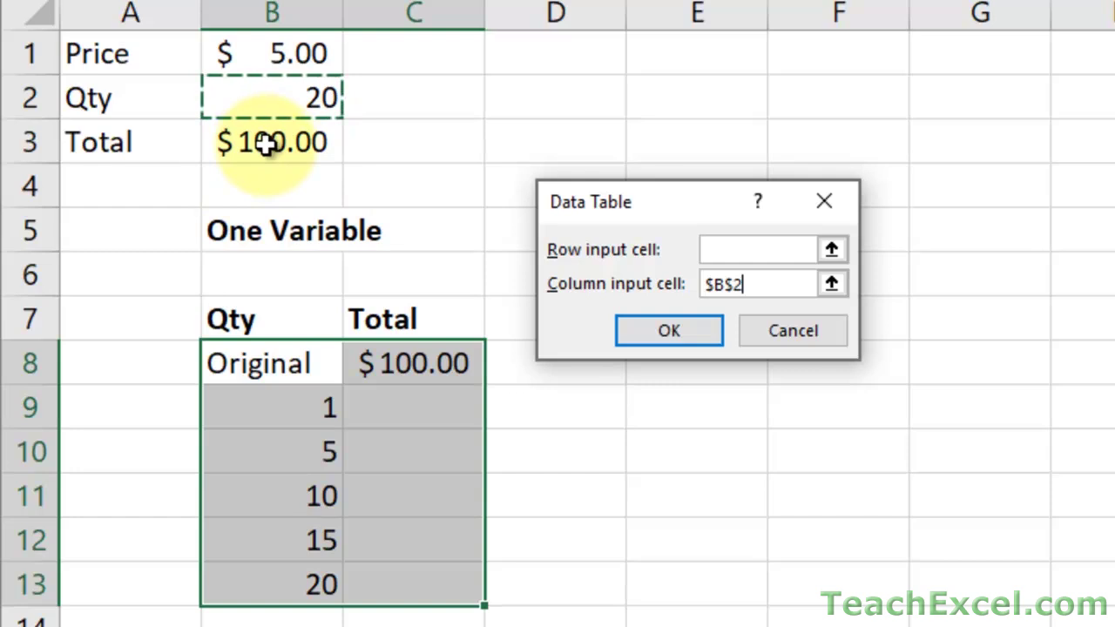
click(691, 336)
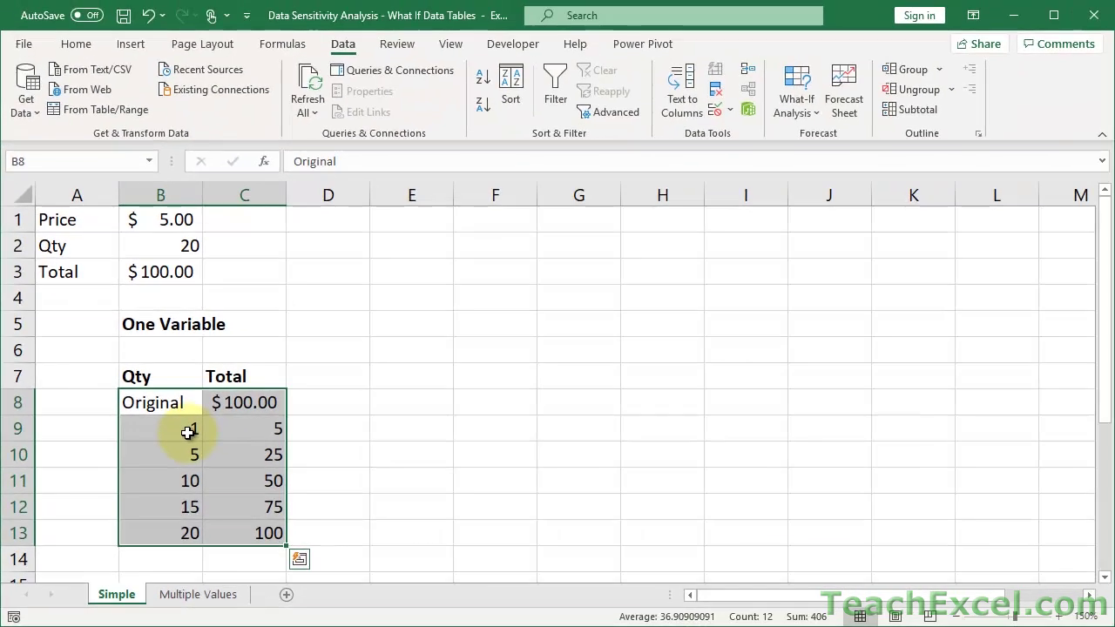
- Inspect the TABLE formulas in C9:C13 and compare quantity 20 with its total
click(319, 415)
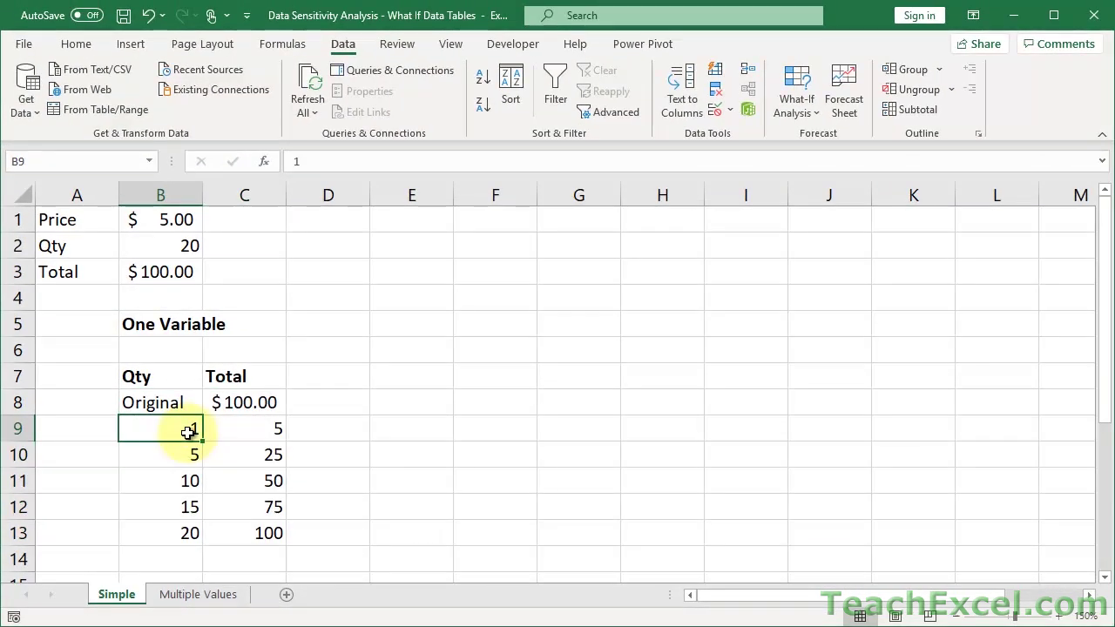
click(264, 424)
key(Down)
key(Down)
key(Down)
key(Down)
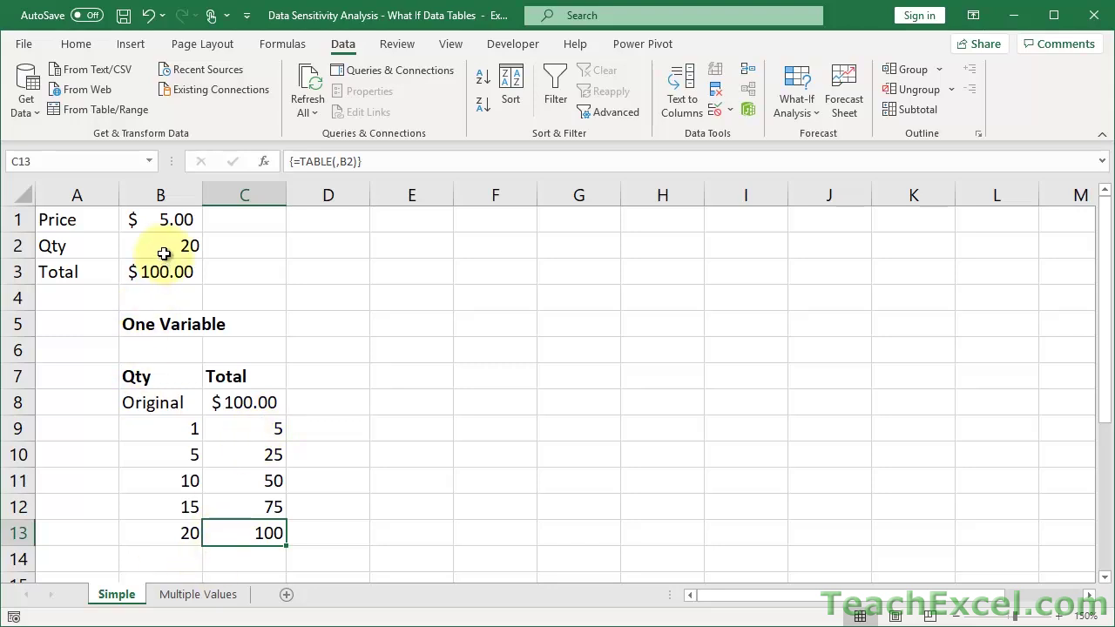
drag(166, 251, 157, 271)
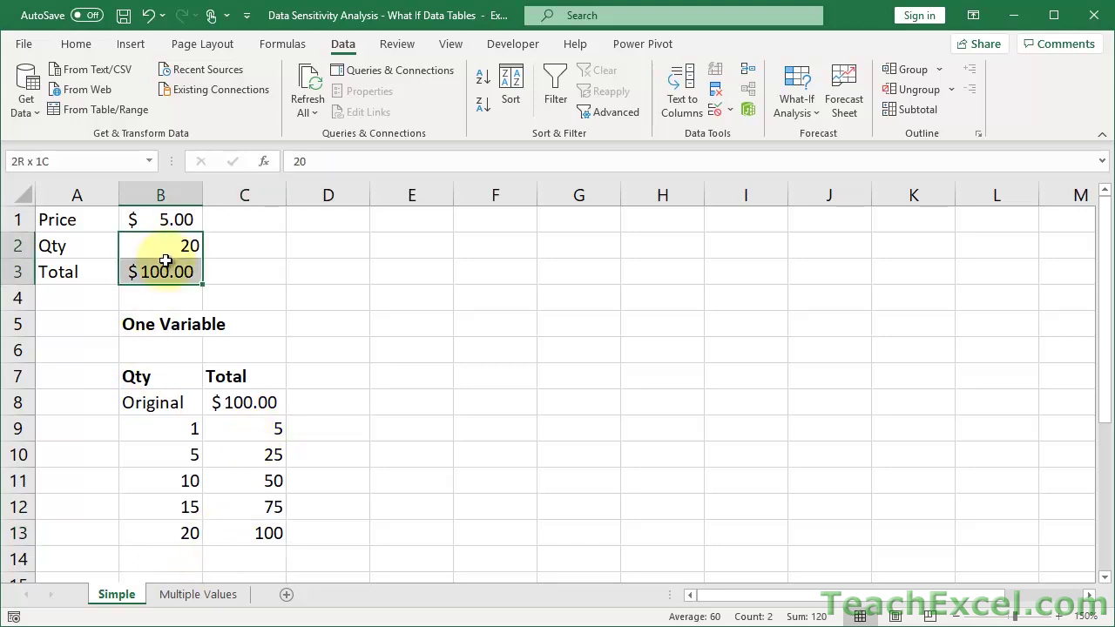
click(197, 532)
drag(202, 532, 261, 533)
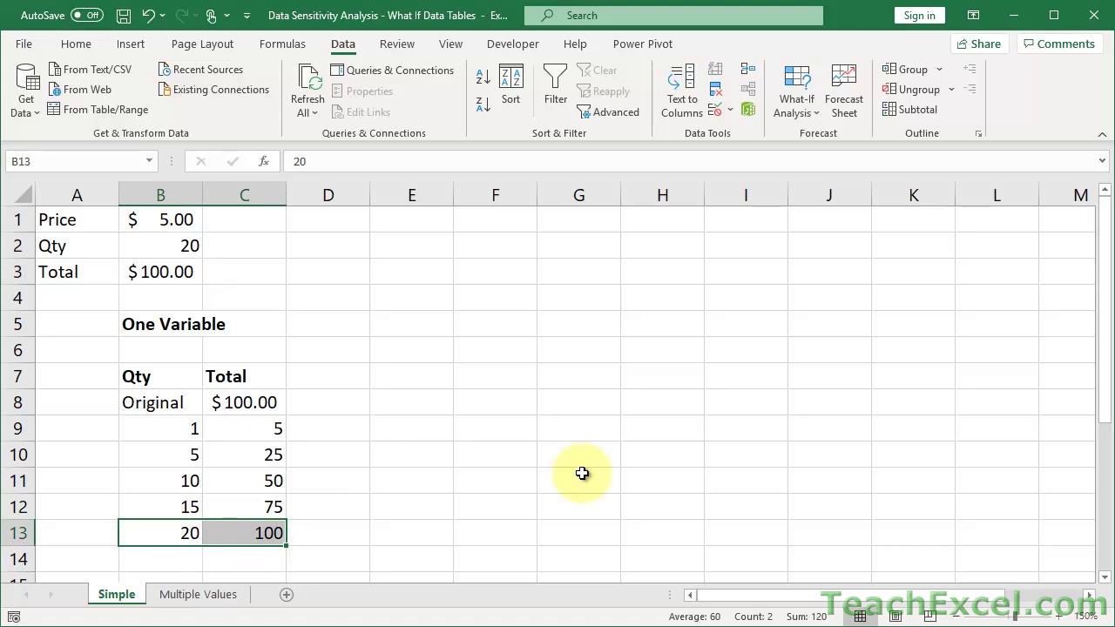
- Apply Accounting currency format to the results C9:C13
drag(266, 430, 258, 534)
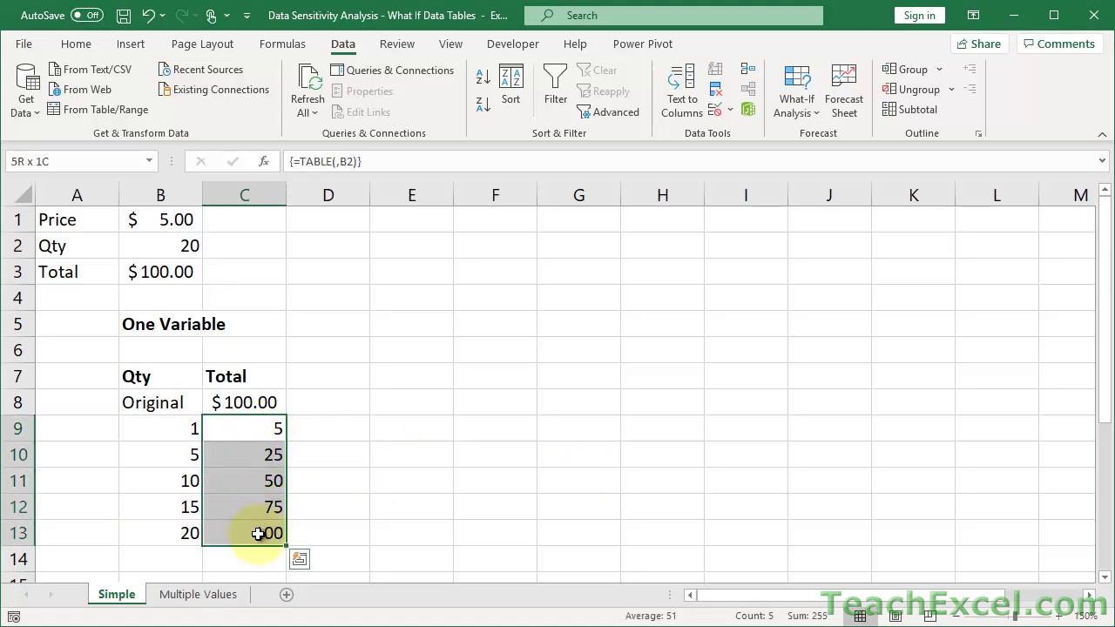
click(63, 42)
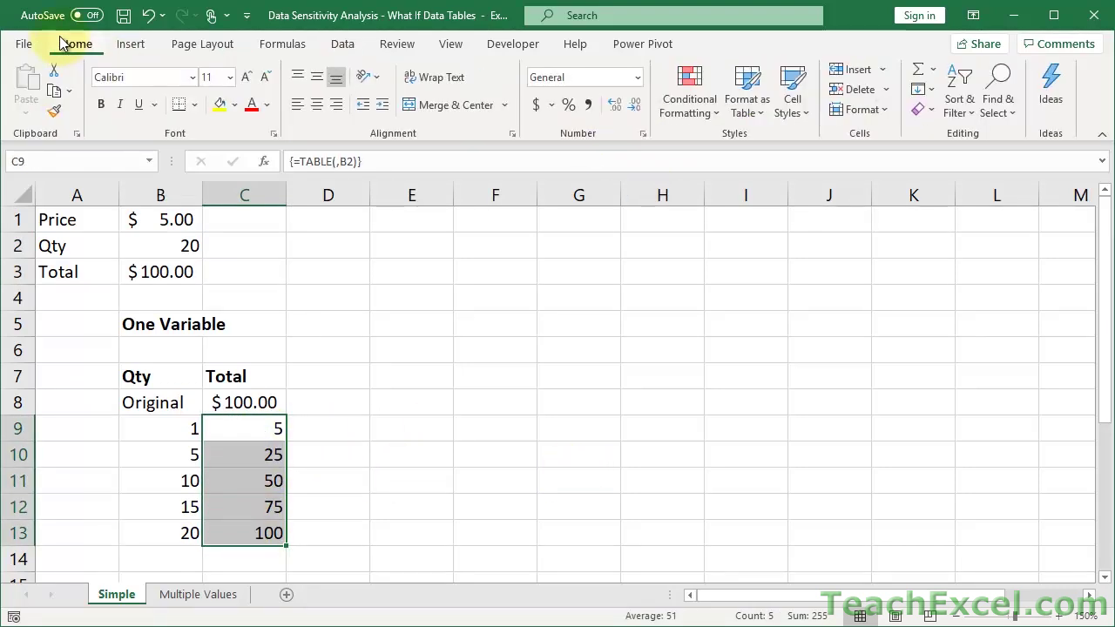
click(535, 111)
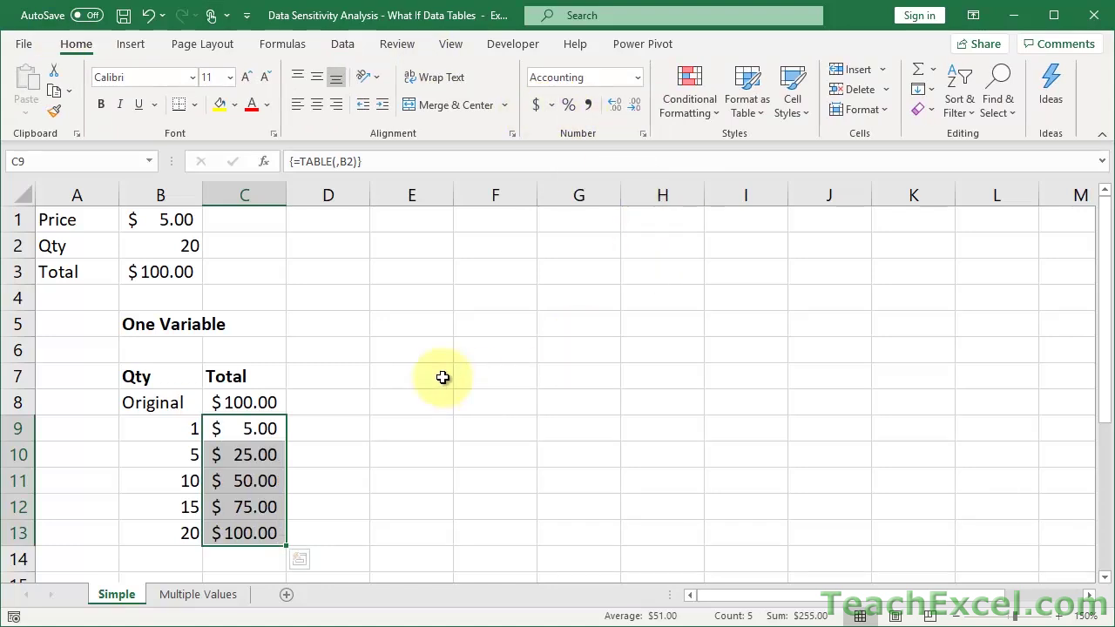
click(191, 403)
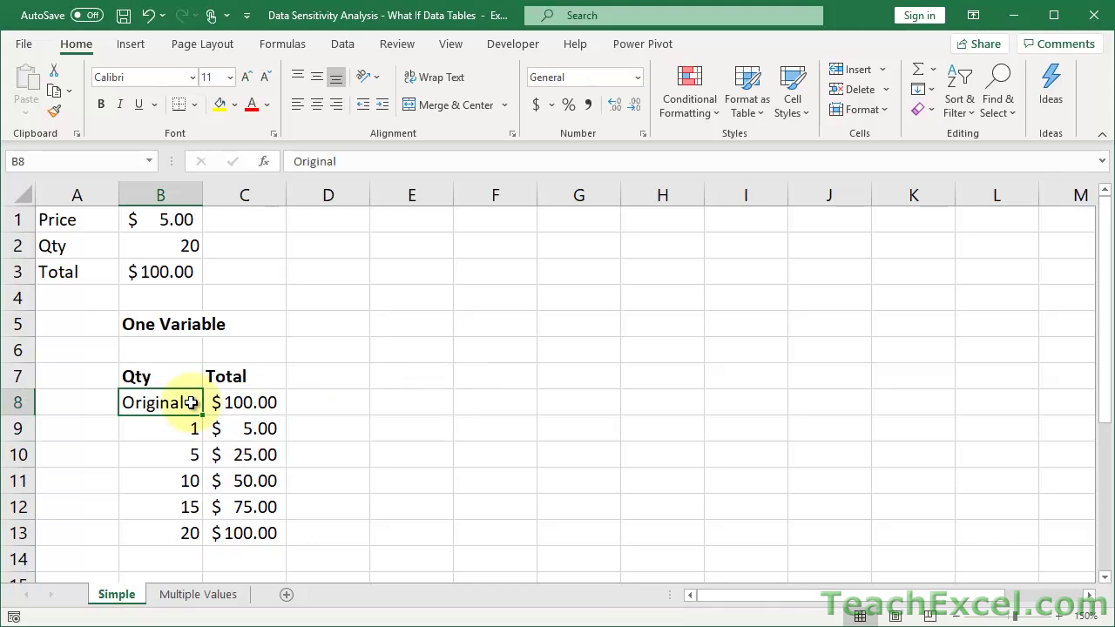
key(Right)
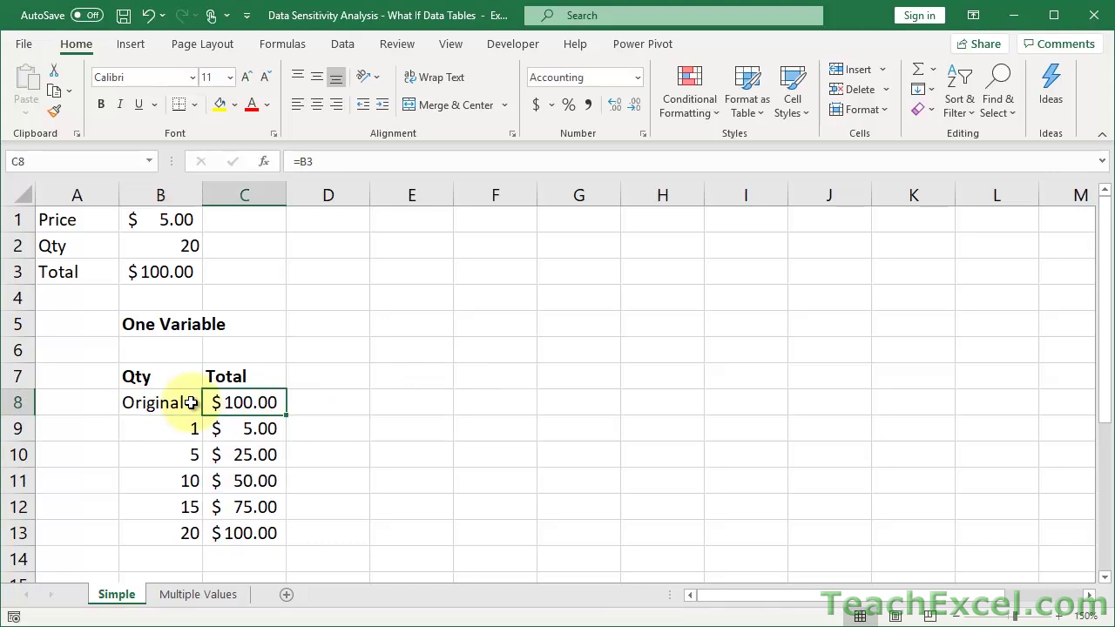
- Clear the data table results C9:C13 after the single-cell delete is refused
click(248, 428)
key(Delete)
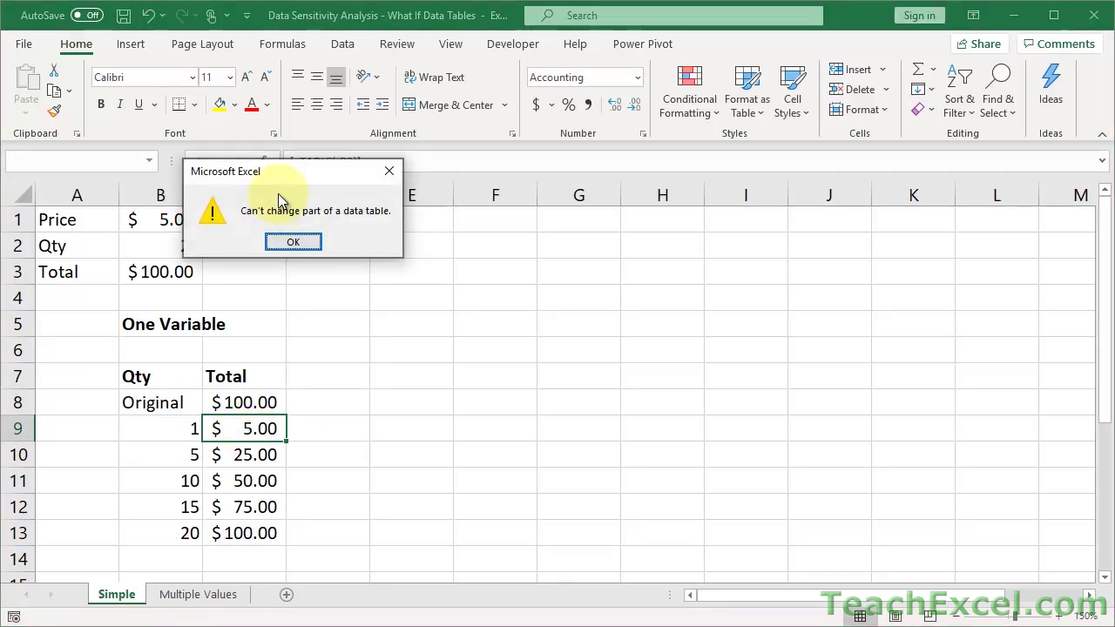
click(293, 242)
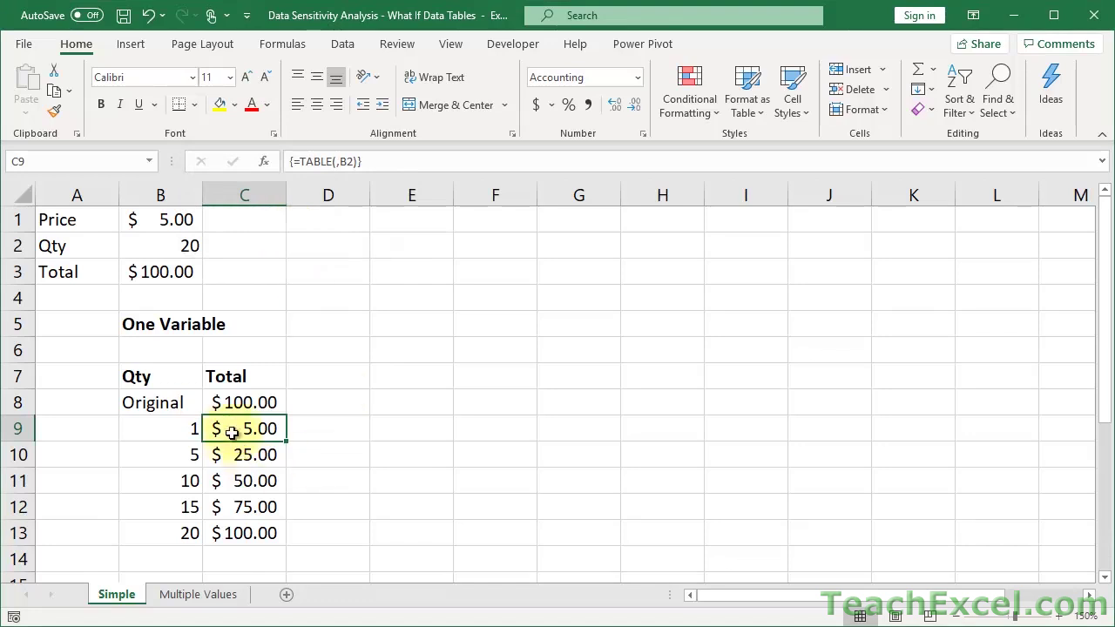
drag(232, 425, 242, 546)
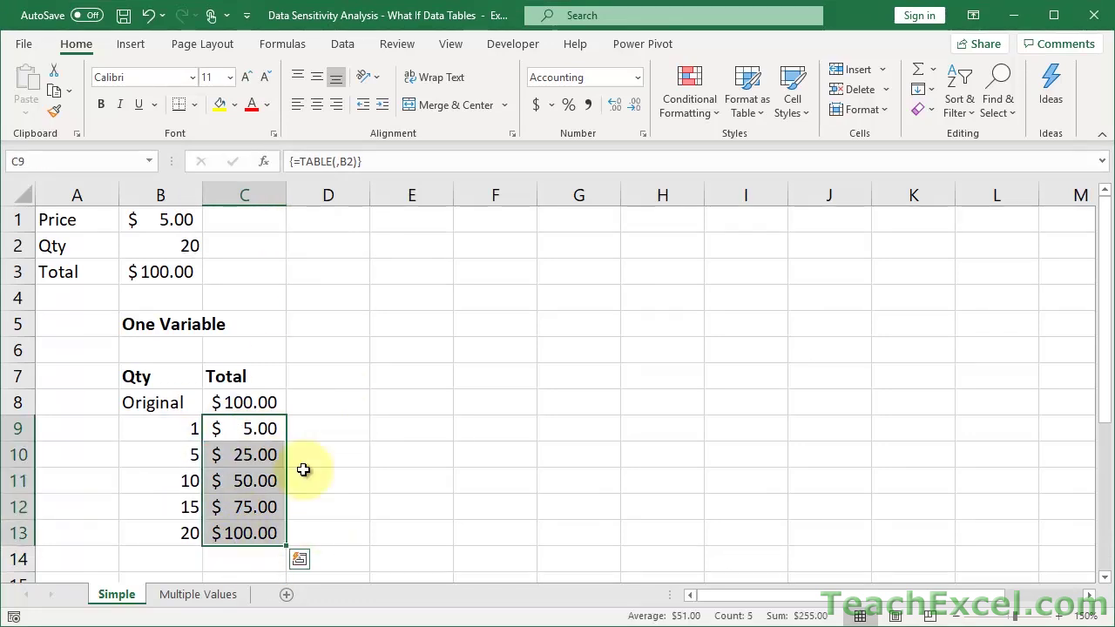
key(Delete)
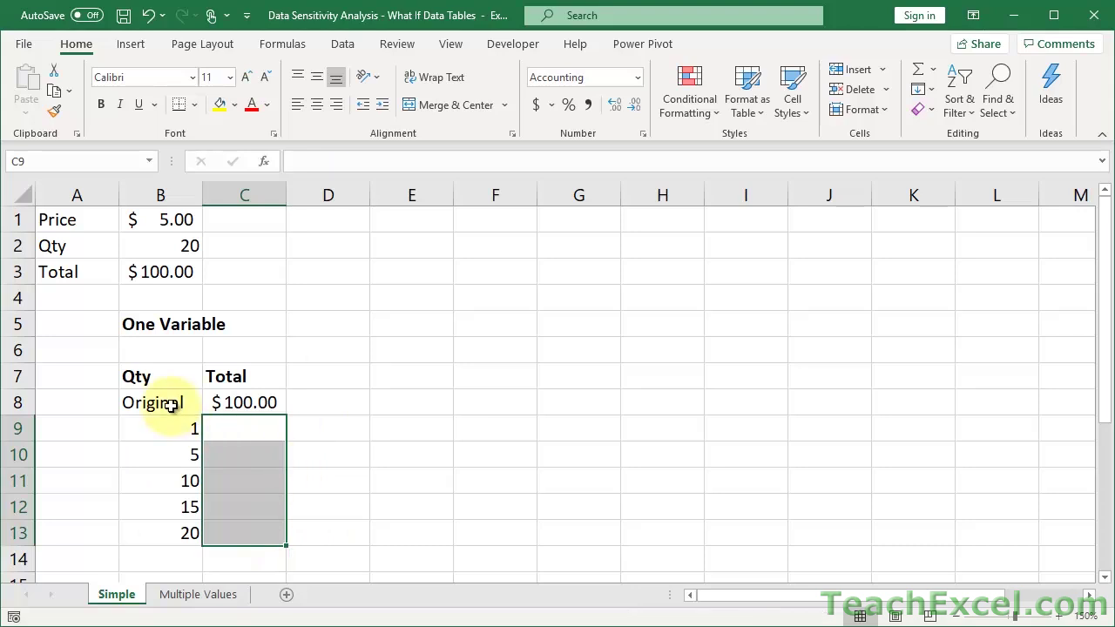
- Rebuild the Data Table on B8:C13 with B2 as the column input cell
drag(162, 393, 230, 530)
click(324, 45)
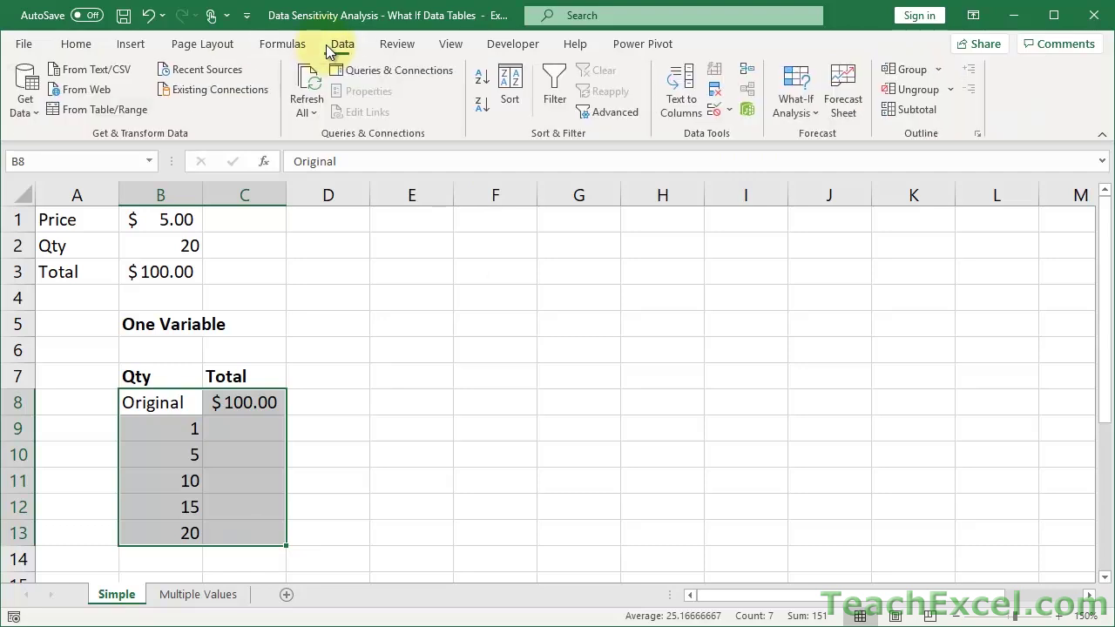
click(797, 106)
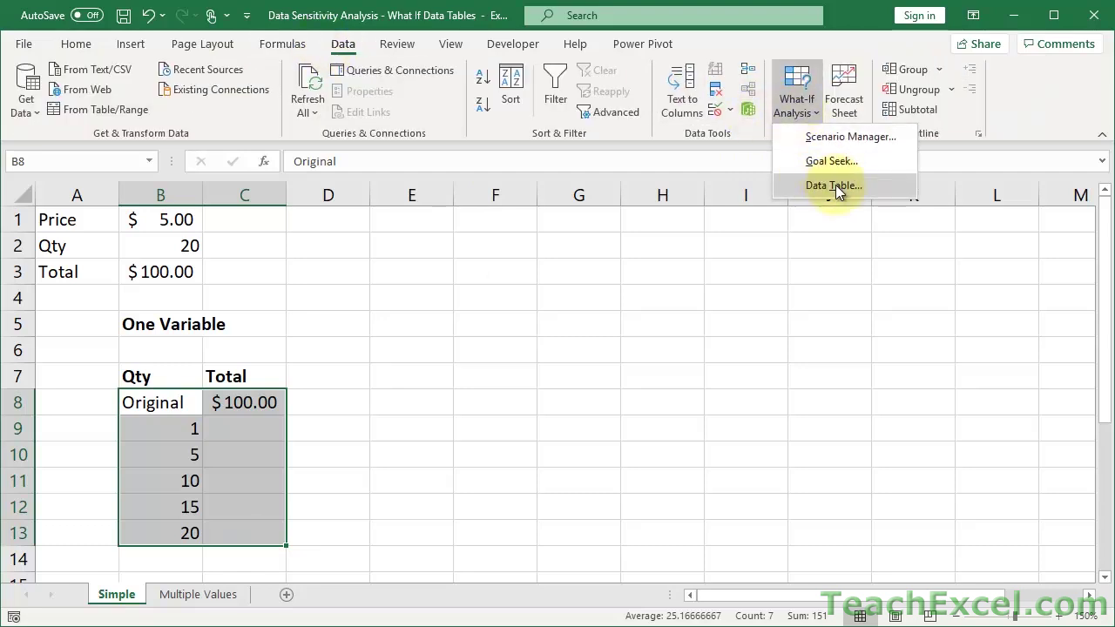
click(834, 186)
click(447, 355)
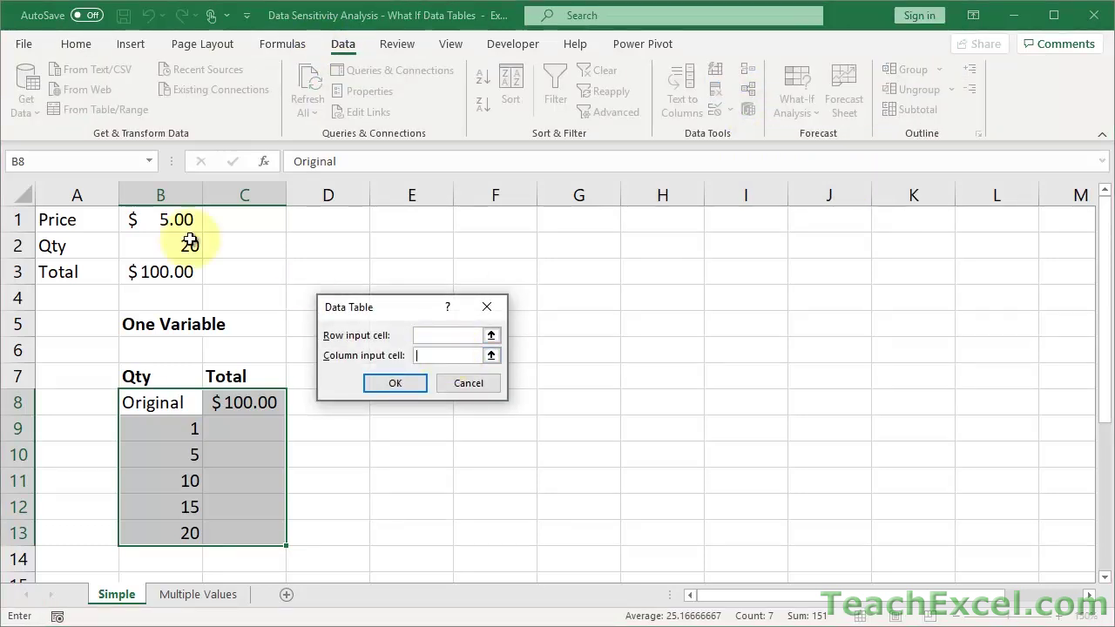
click(159, 246)
click(395, 380)
click(175, 399)
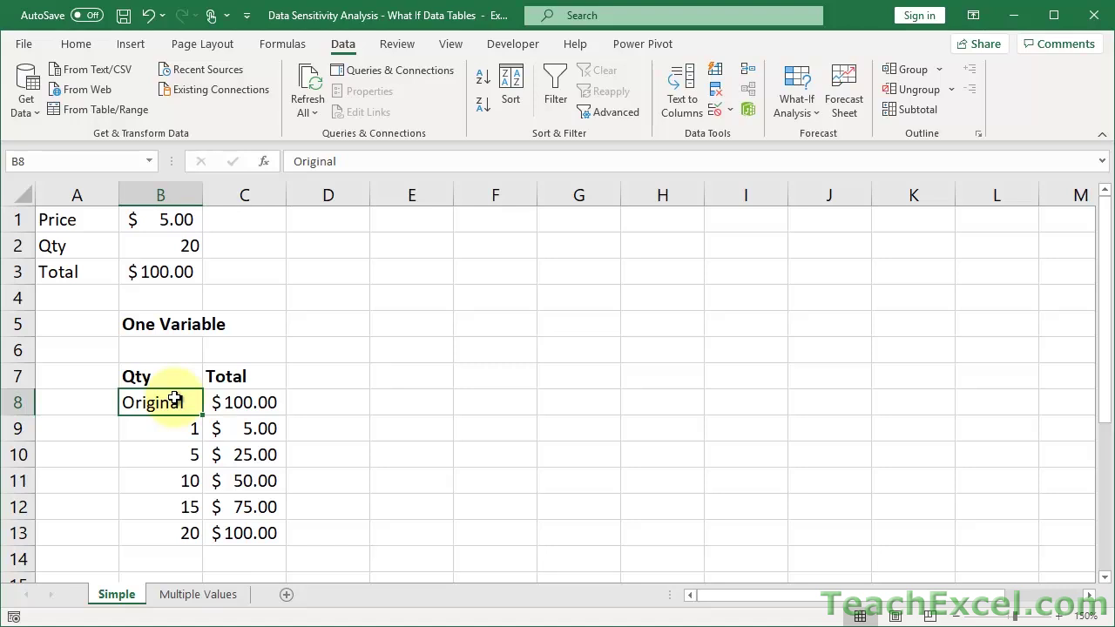
- Enter headers Qty and Total in E7:F7 and the label Original in E8
click(407, 378)
text(Qty)
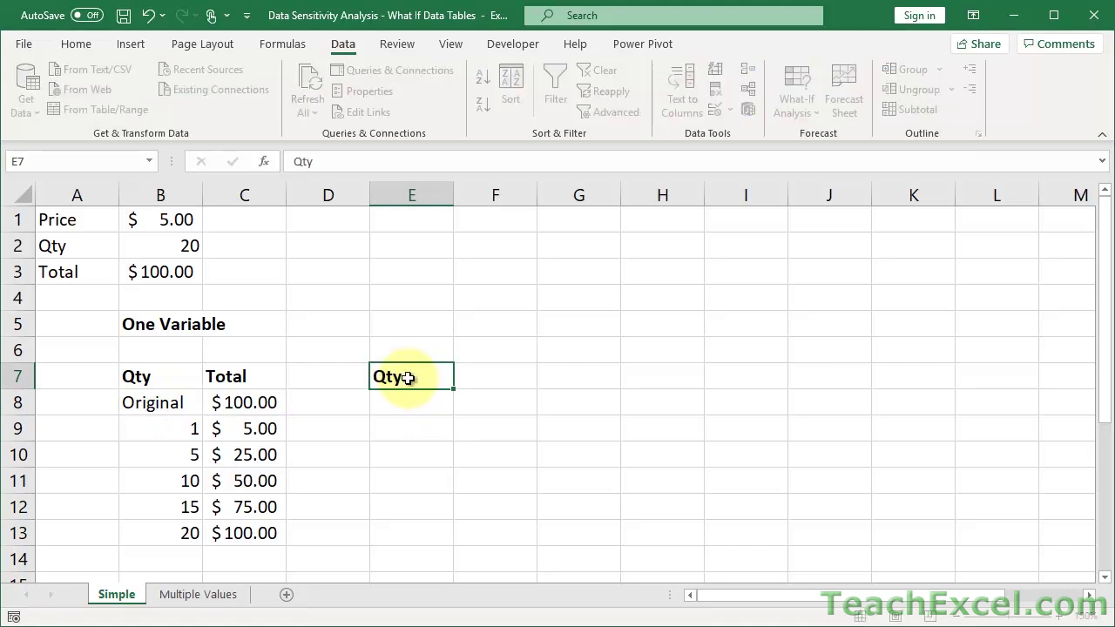
key(Tab)
text(T)
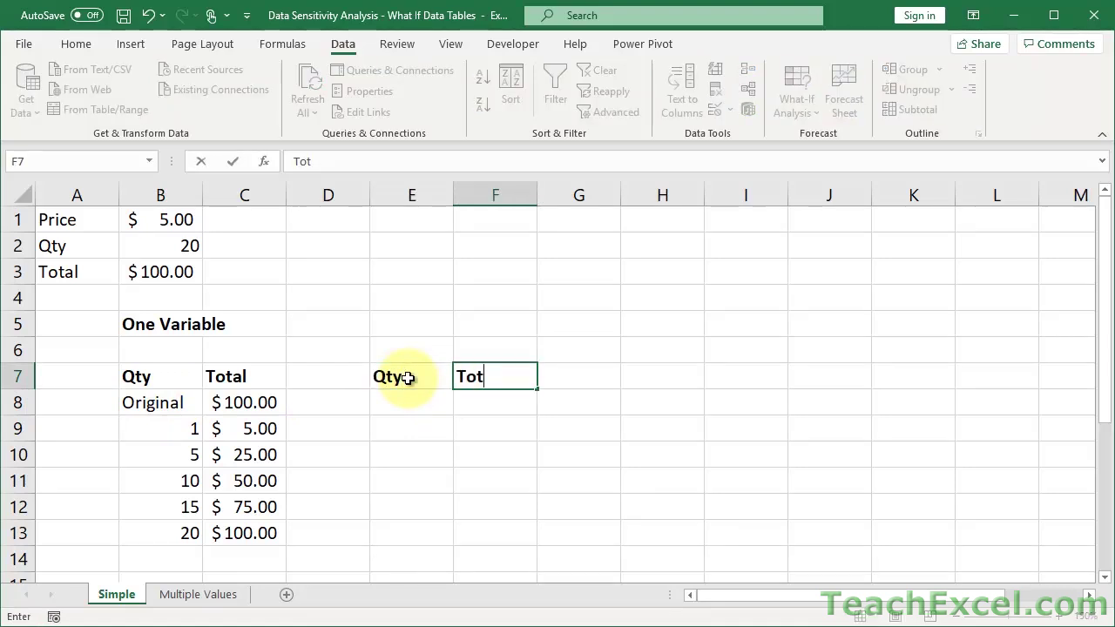
key(Return)
text(Original)
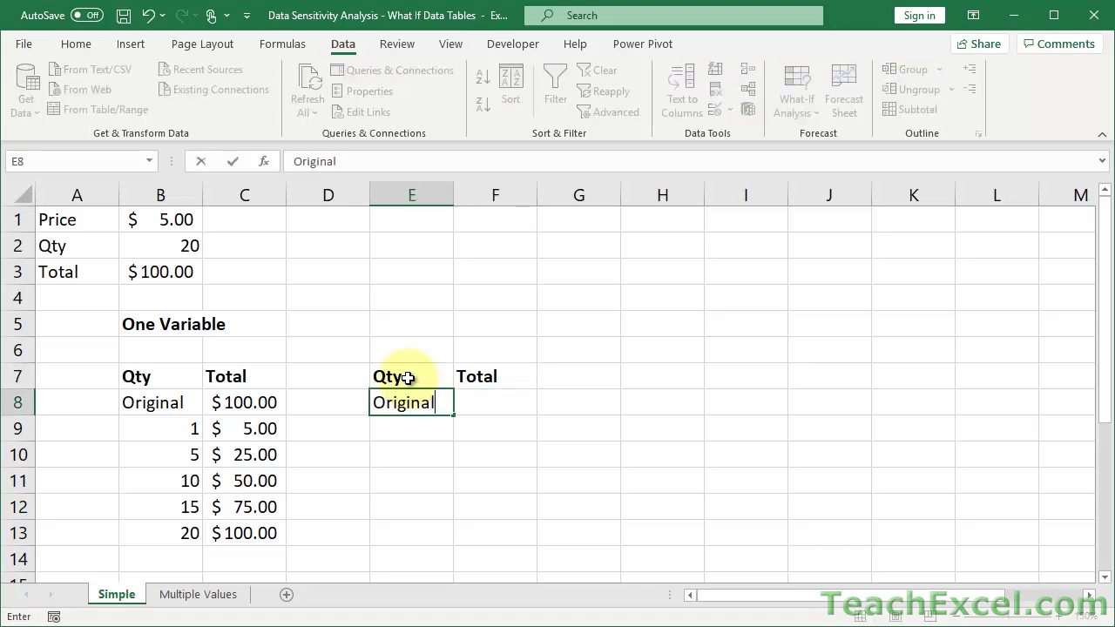
key(Tab)
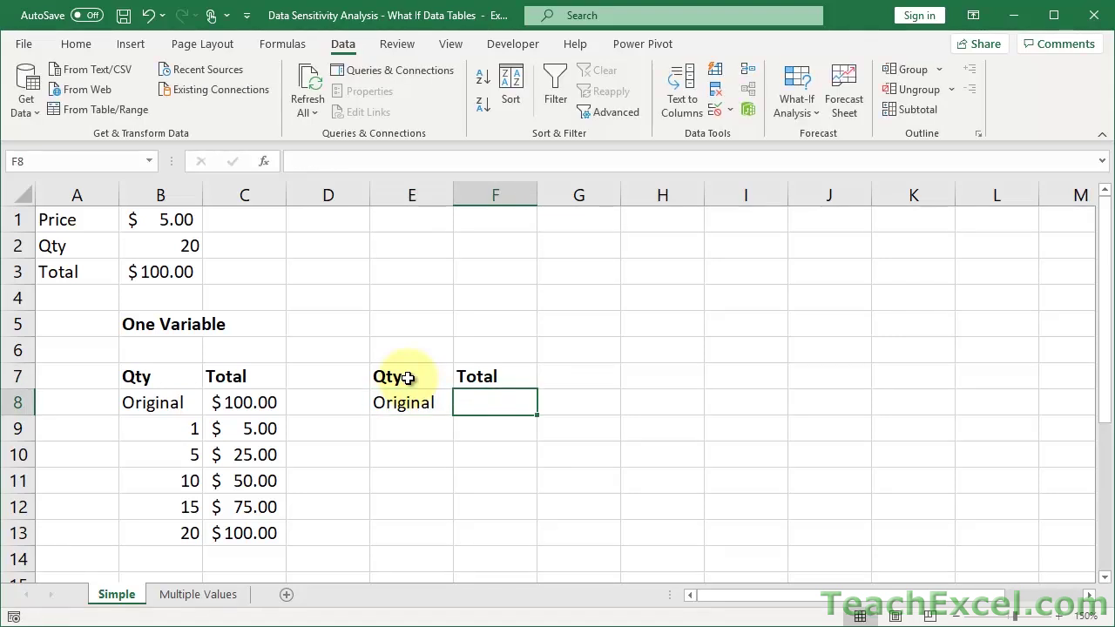
- Copy the quantities 1–20 from B9:B13 into E9:E13
drag(169, 438, 163, 529)
key(ctrl+c)
click(400, 429)
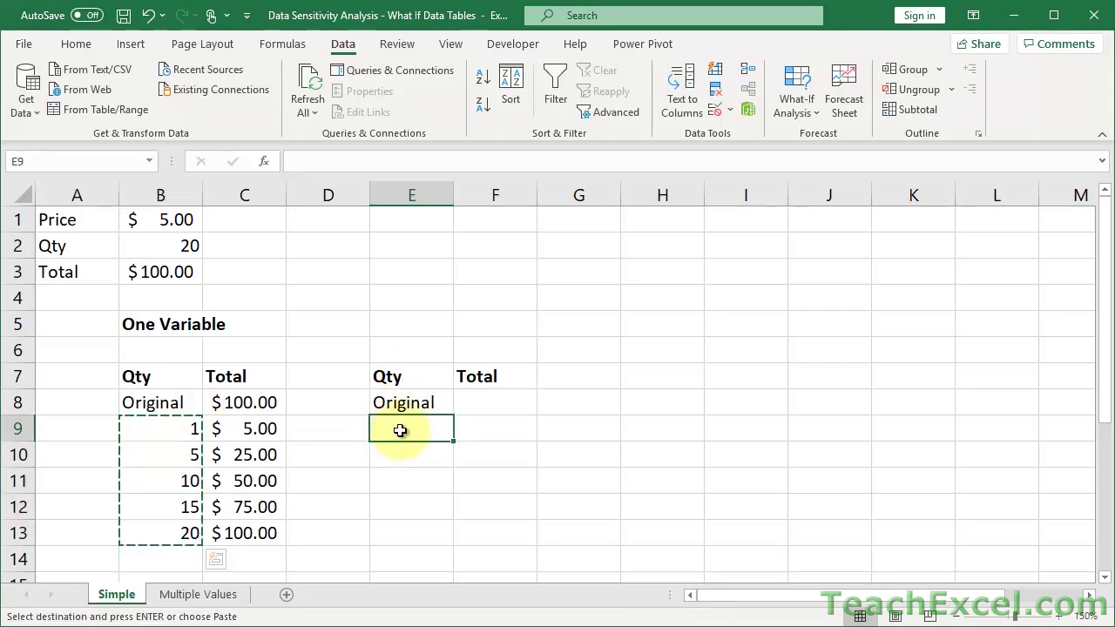
key(ctrl+v)
click(473, 401)
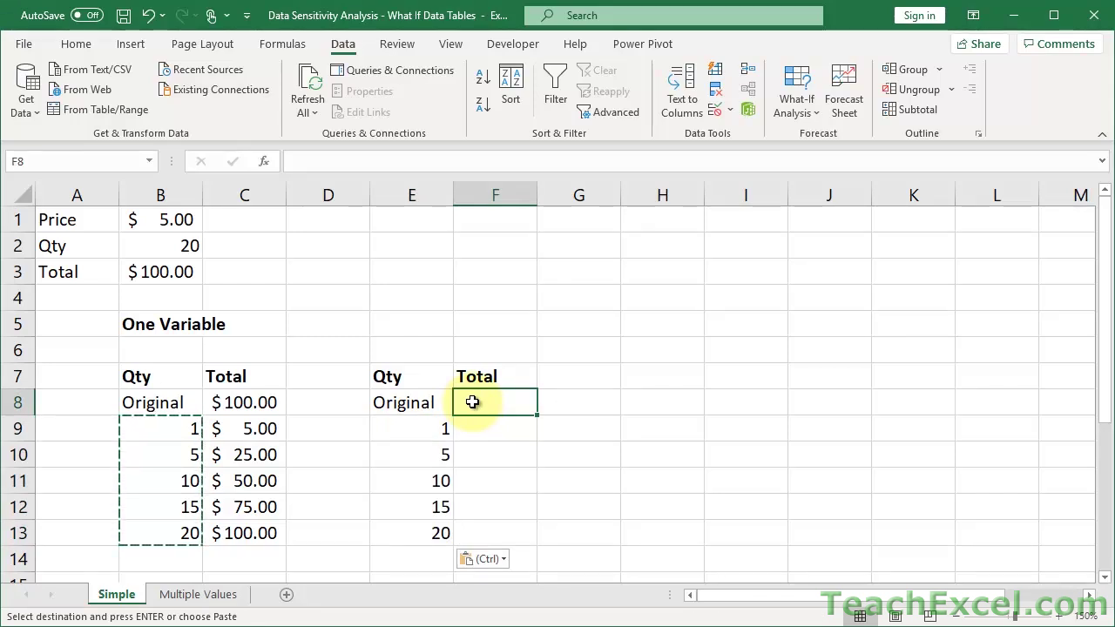
key(Escape)
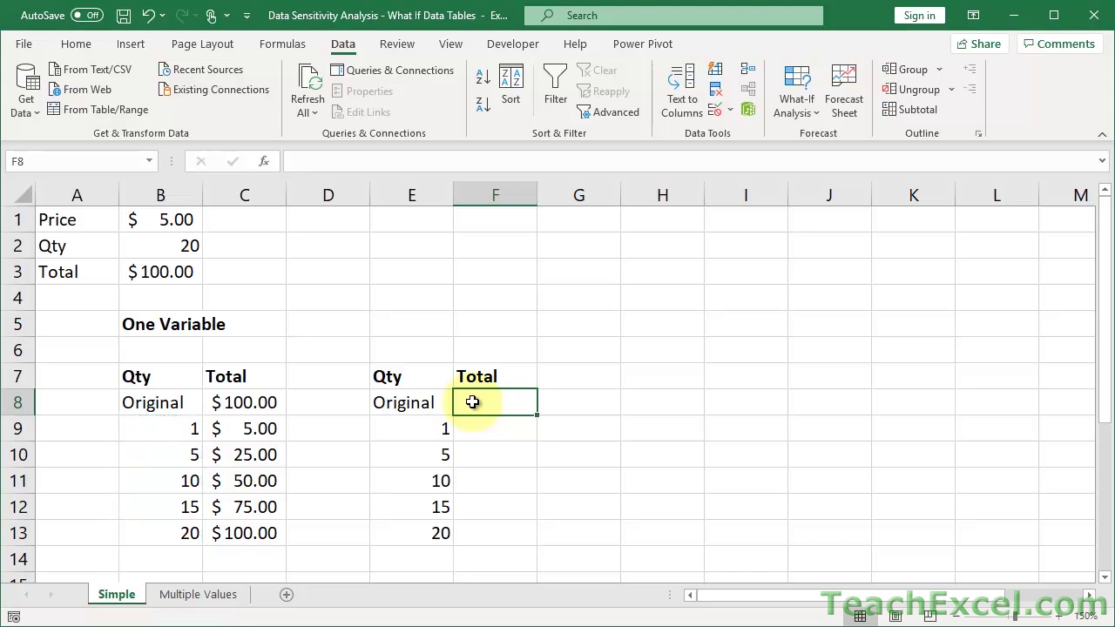
- Put B3's formula =B2*B1 into F8 so it shows $100.00
click(167, 272)
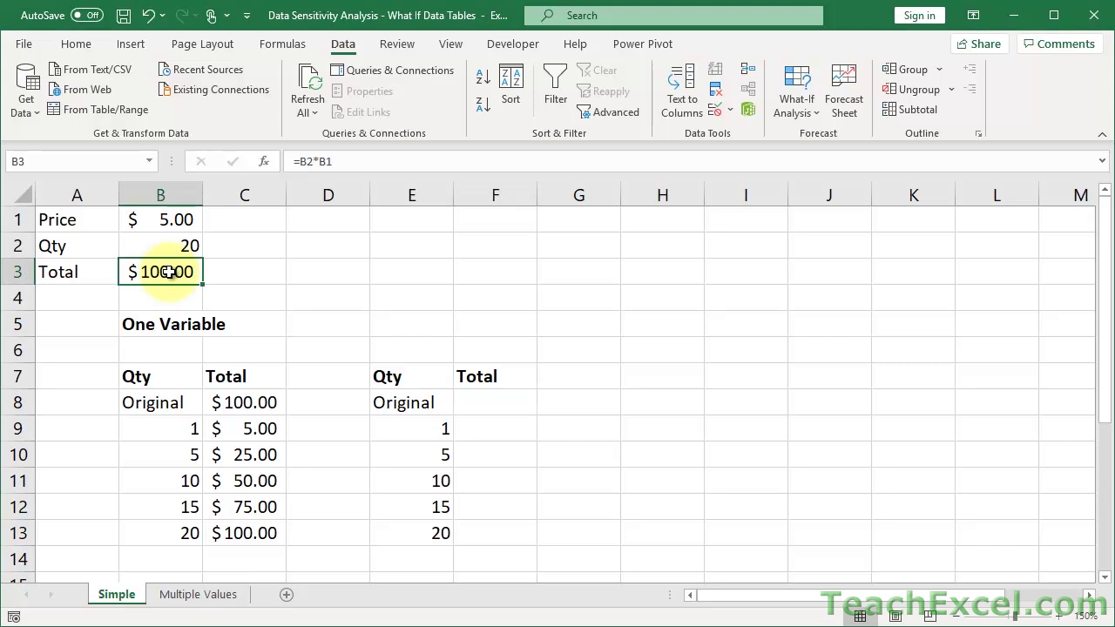
double_click(169, 272)
drag(188, 272, 124, 275)
key(ctrl+c)
key(Escape)
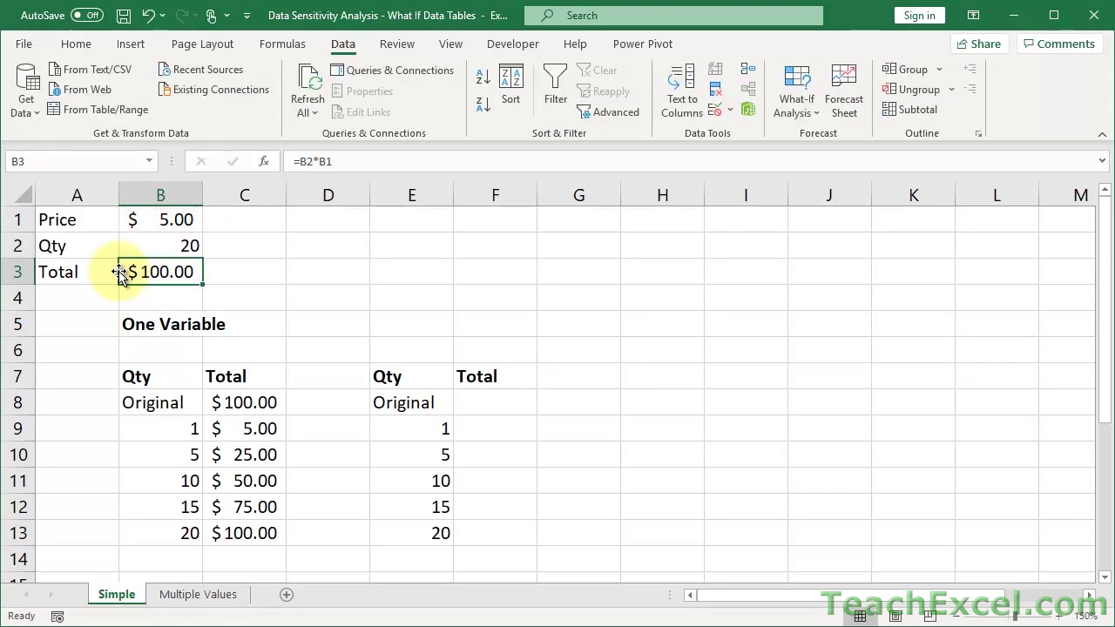
click(471, 403)
key(ctrl+v)
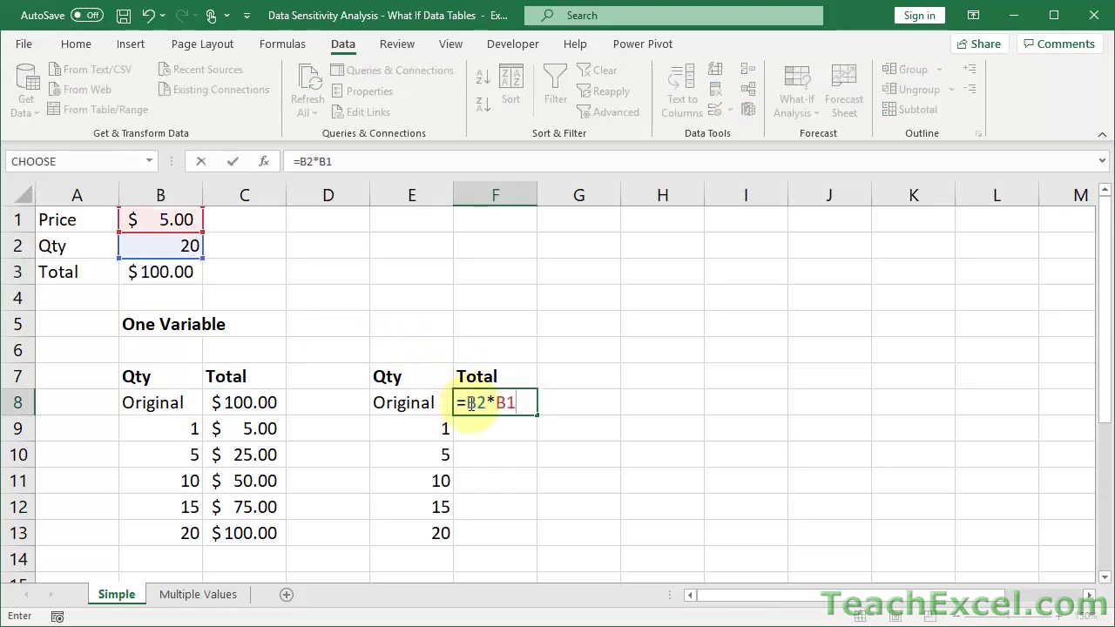
key(ctrl+Return)
drag(409, 401, 504, 524)
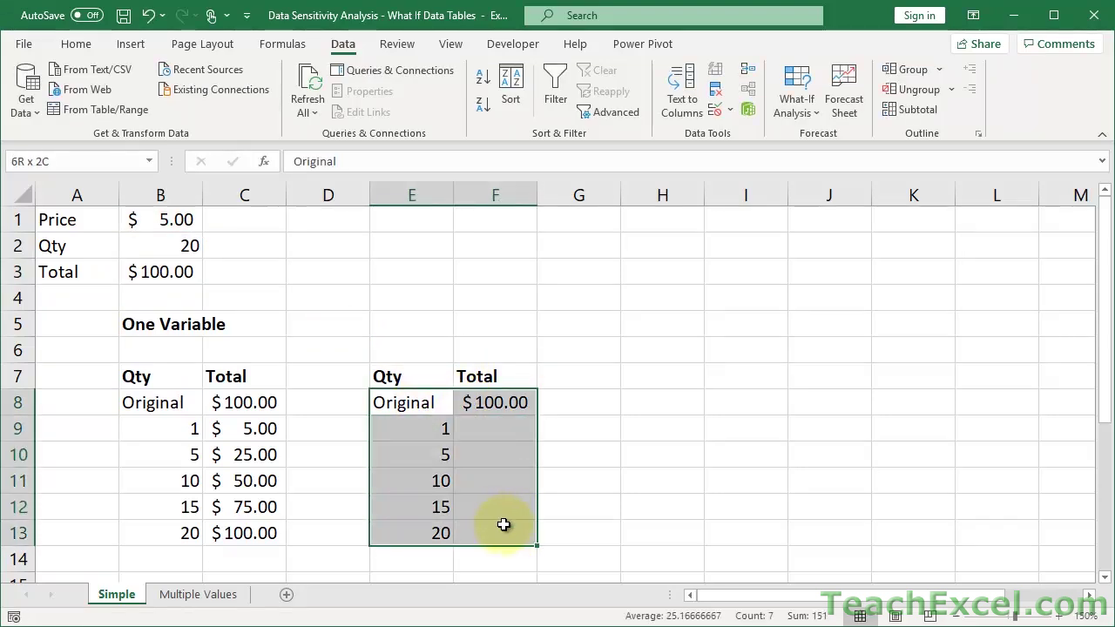
- Build a Data Table on E8:F13 using B2 as the column input cell
click(795, 108)
click(831, 185)
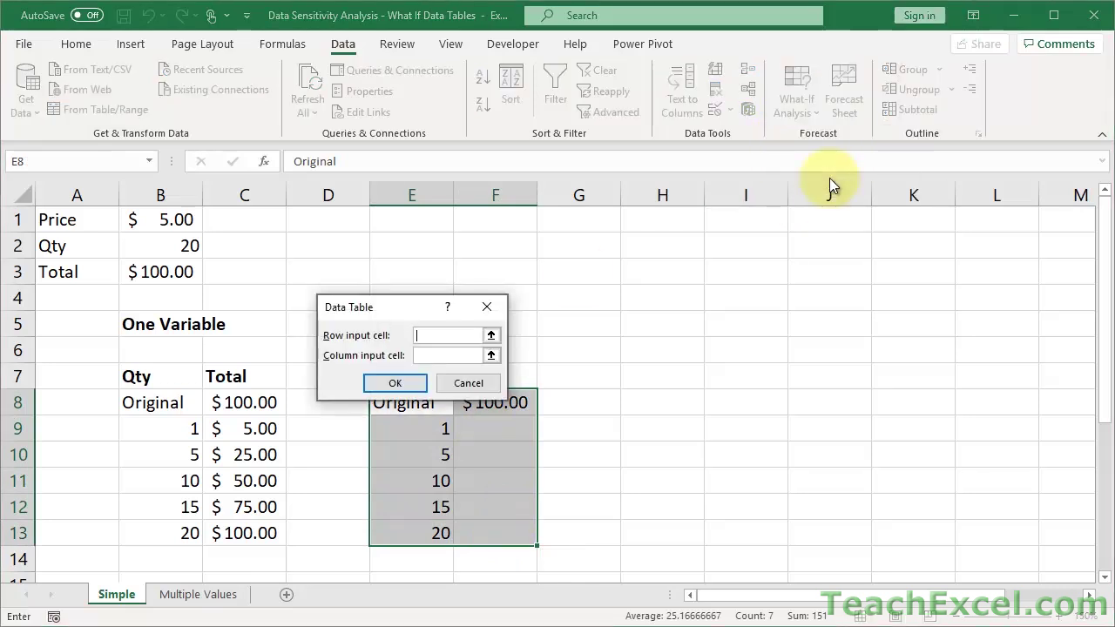
click(461, 354)
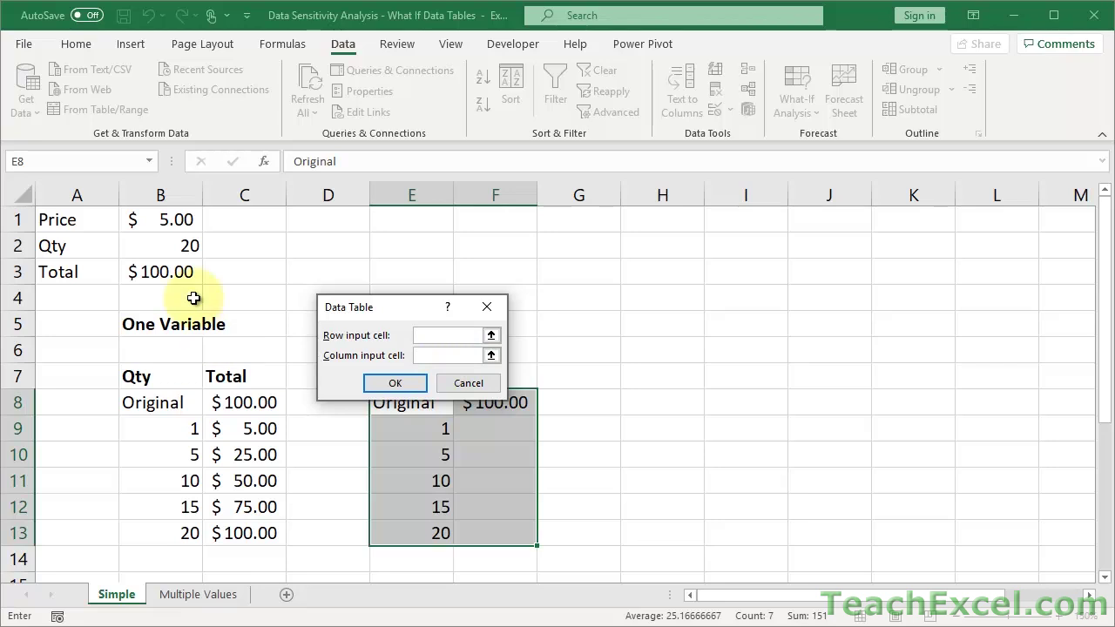
click(171, 248)
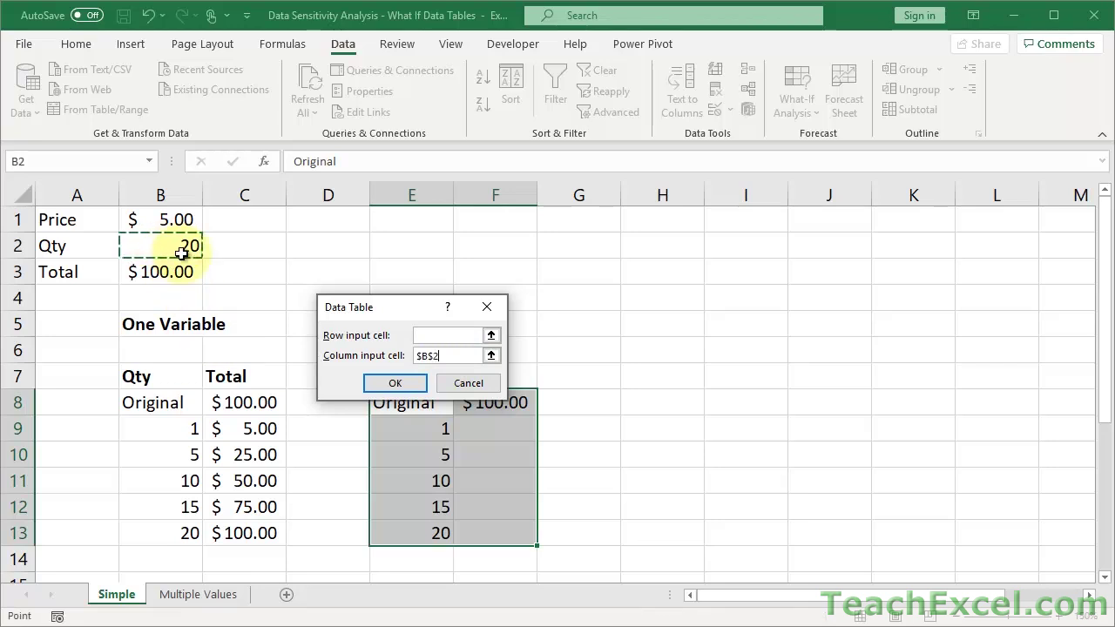
click(394, 383)
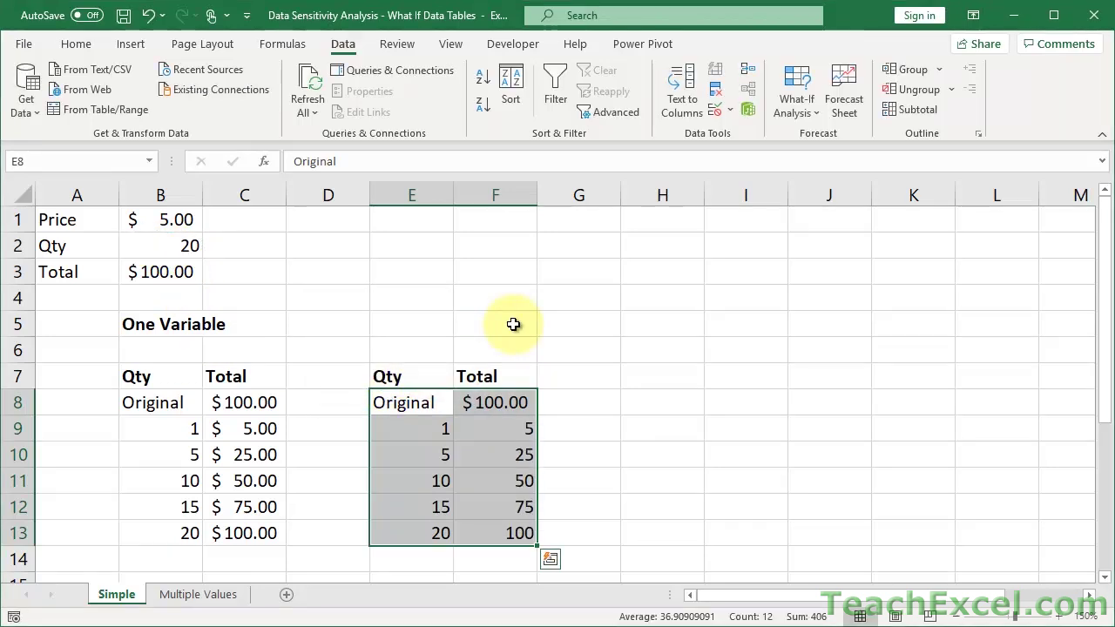
- Format totals F9:F13 as Accounting currency and check the formulas in B3 and F8
drag(470, 429, 480, 528)
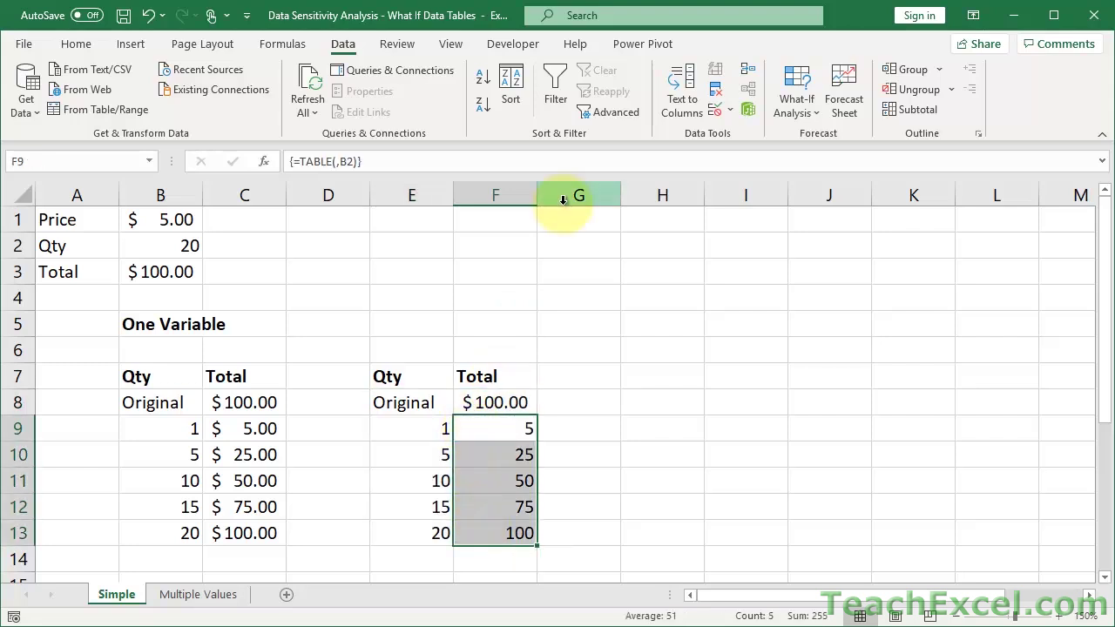
click(72, 44)
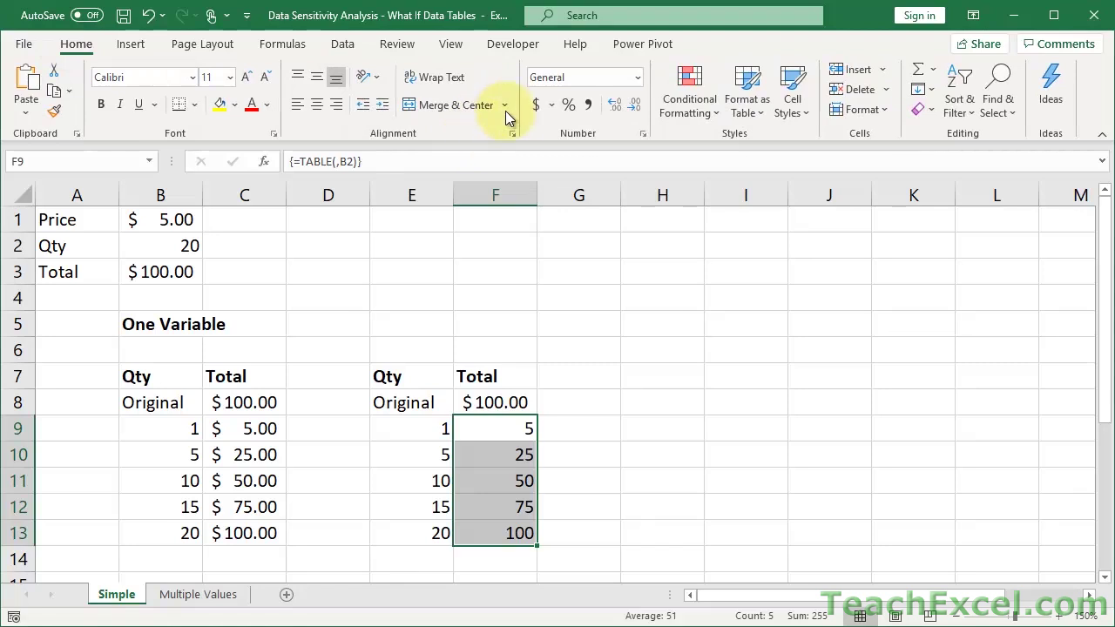
click(533, 104)
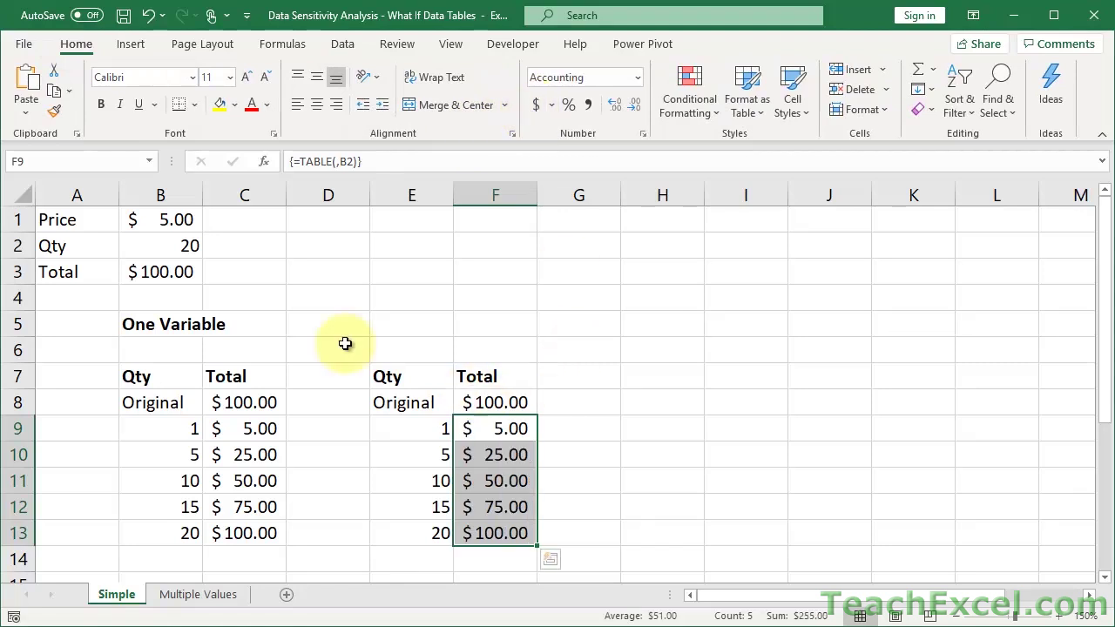
click(180, 273)
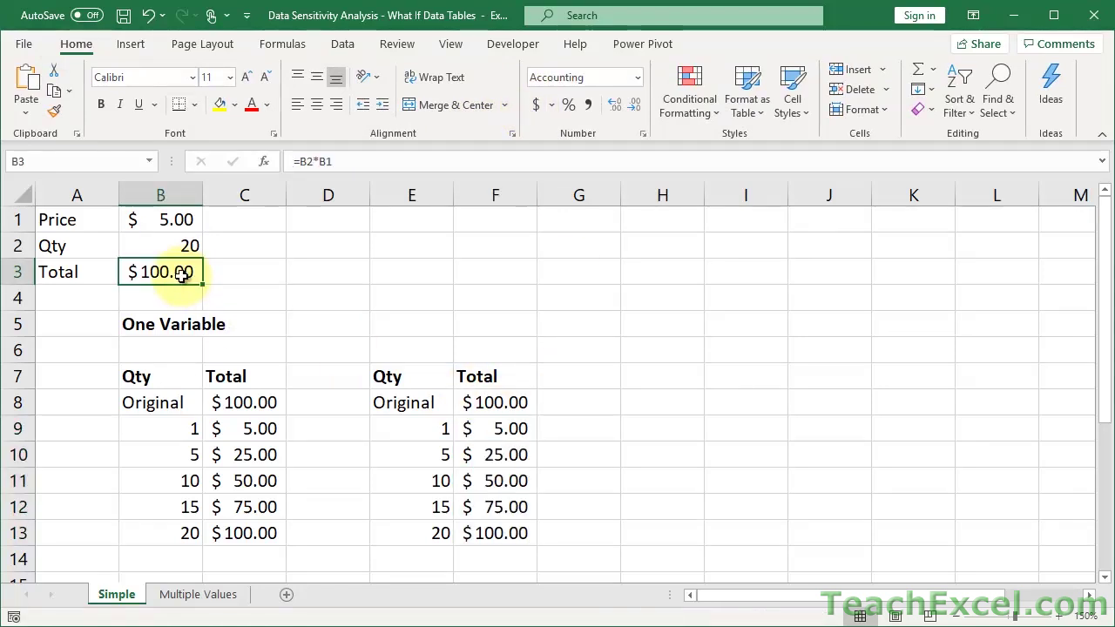
click(489, 407)
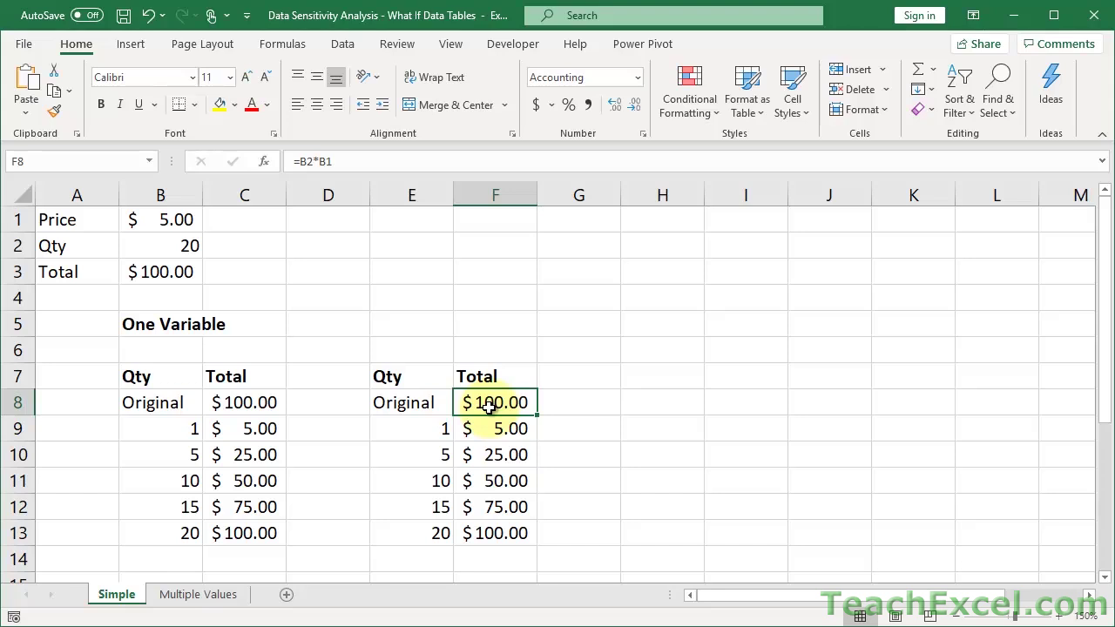
- Verify F8 holds =B2*B1, then enter =B3 in C8
double_click(487, 405)
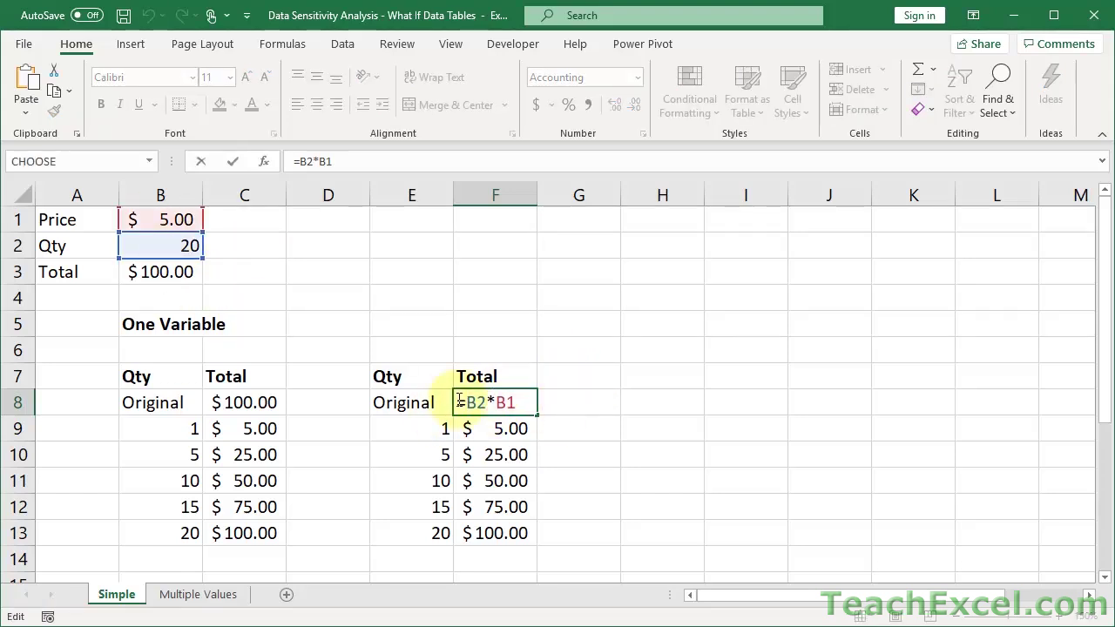
key(Escape)
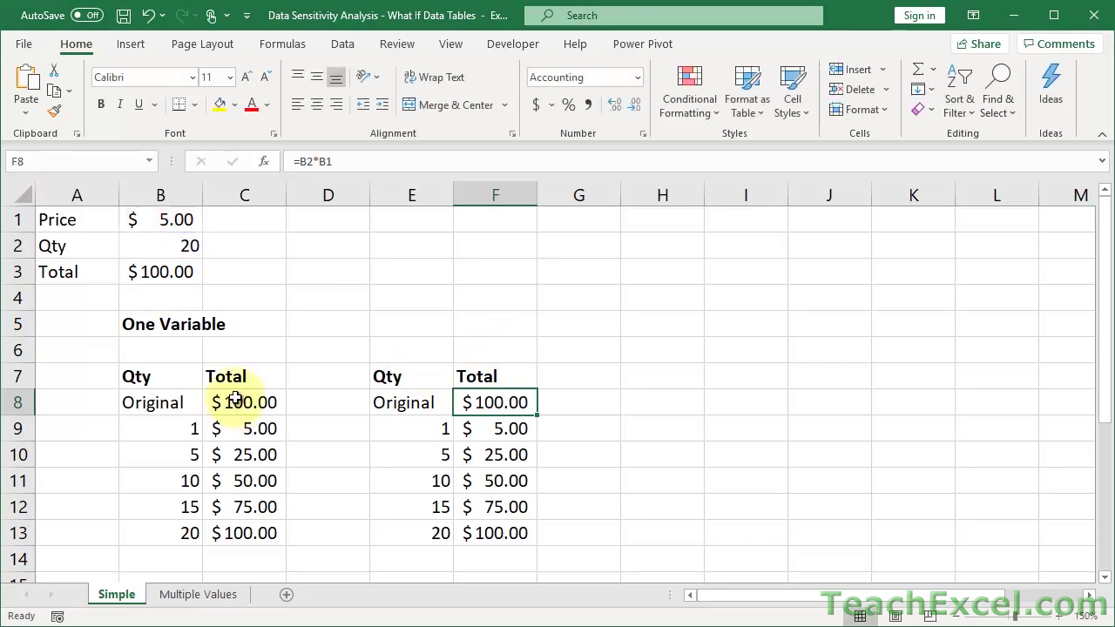
click(243, 397)
text(=B3)
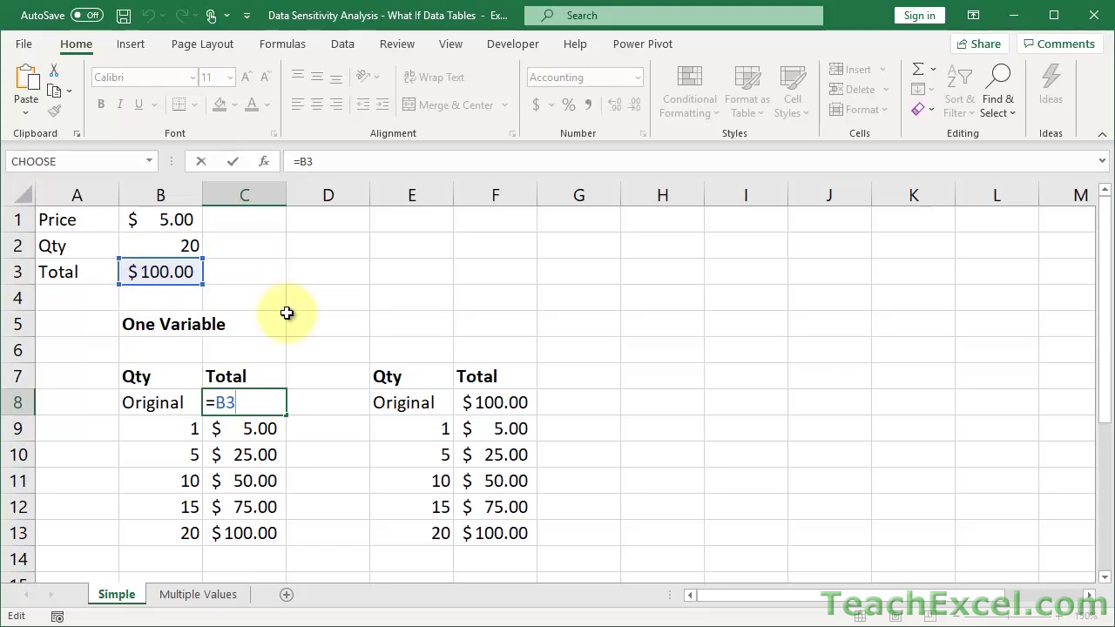
key(ctrl+Return)
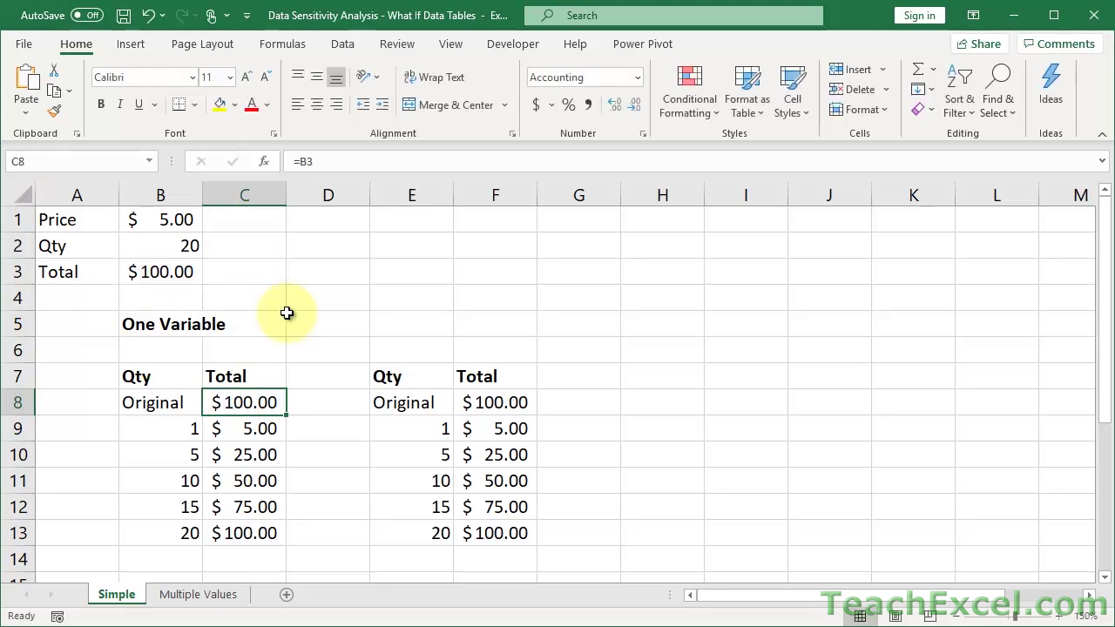
click(636, 372)
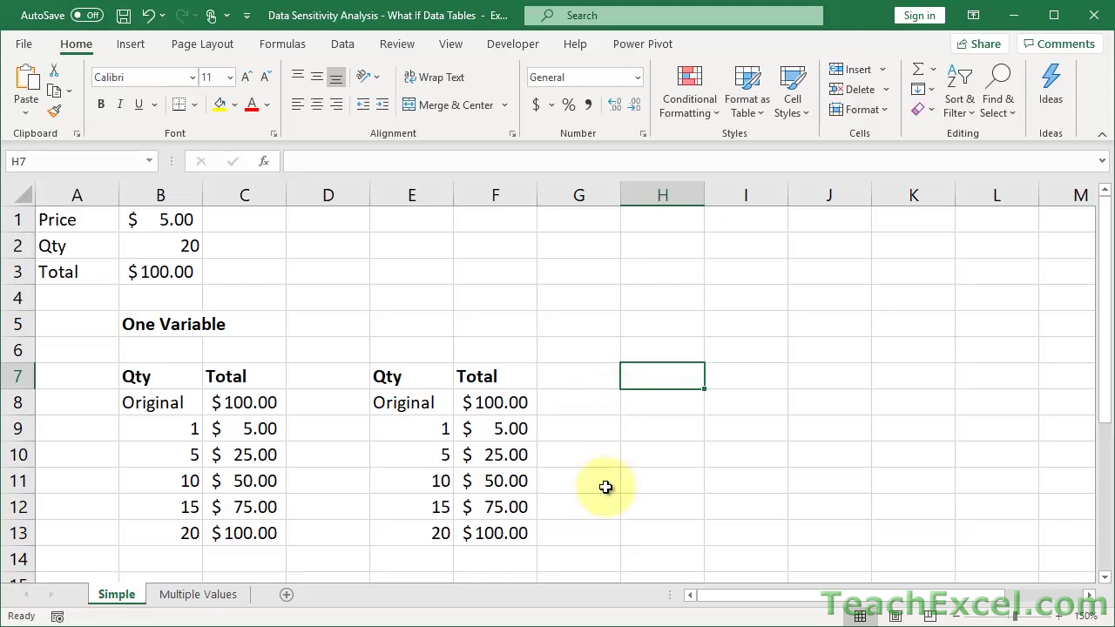
- Label H7 'Qty' and H8 'Total', making Total bold
text(Qty)
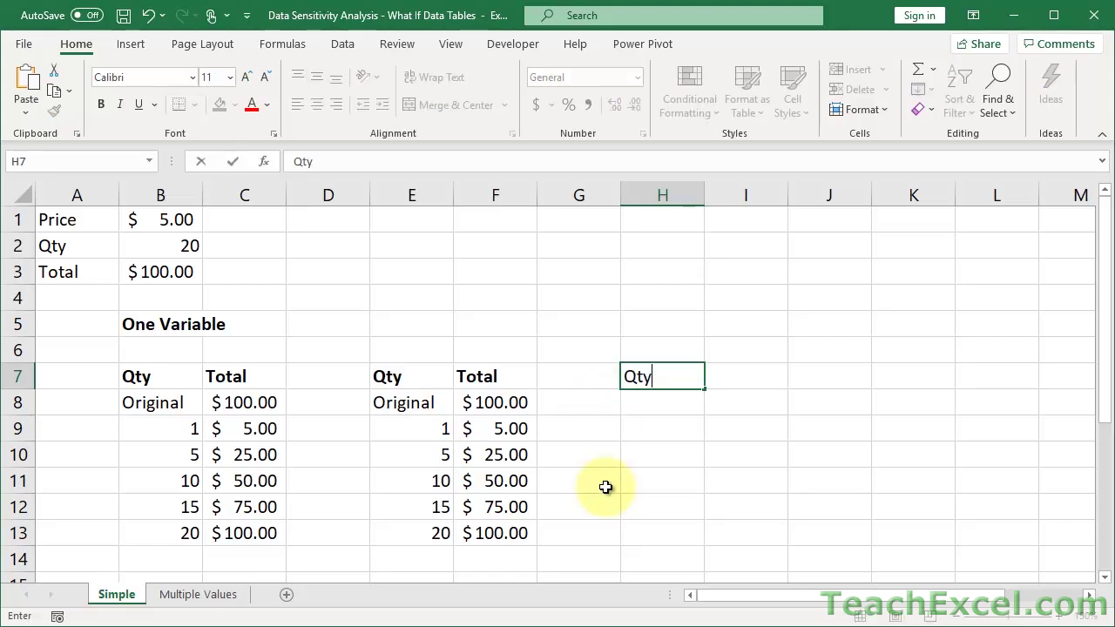
key(Return)
text(Total)
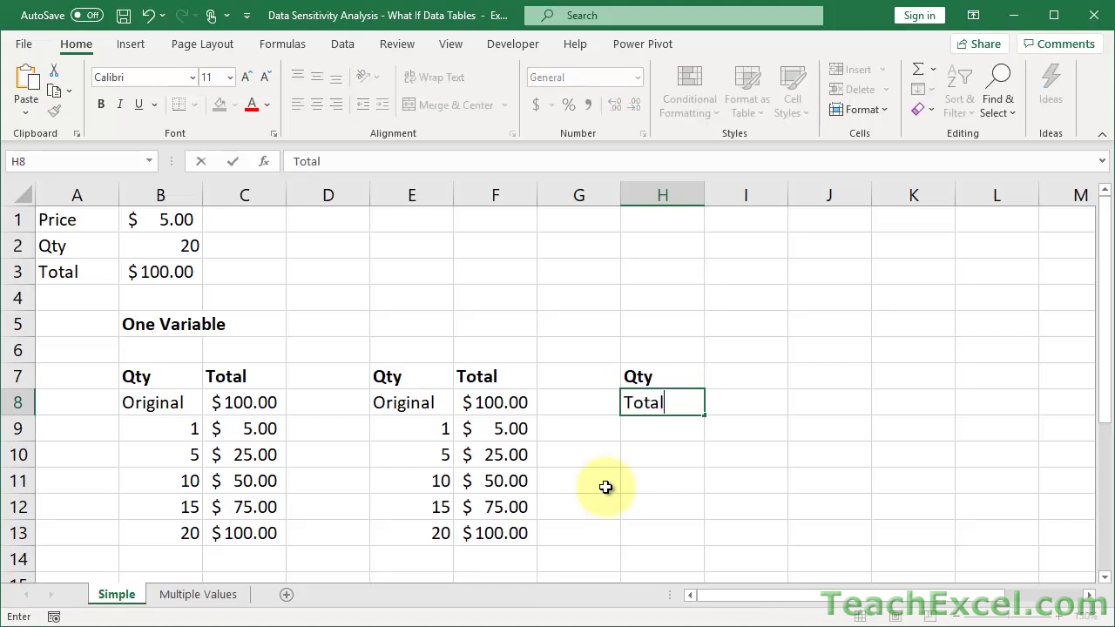
key(Tab)
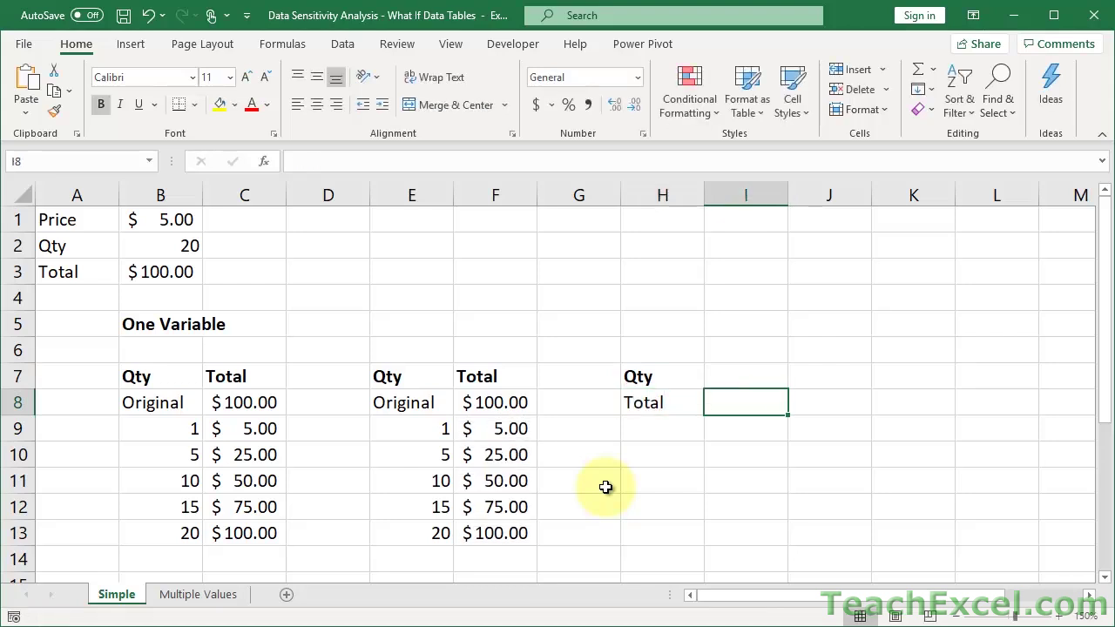
key(Left)
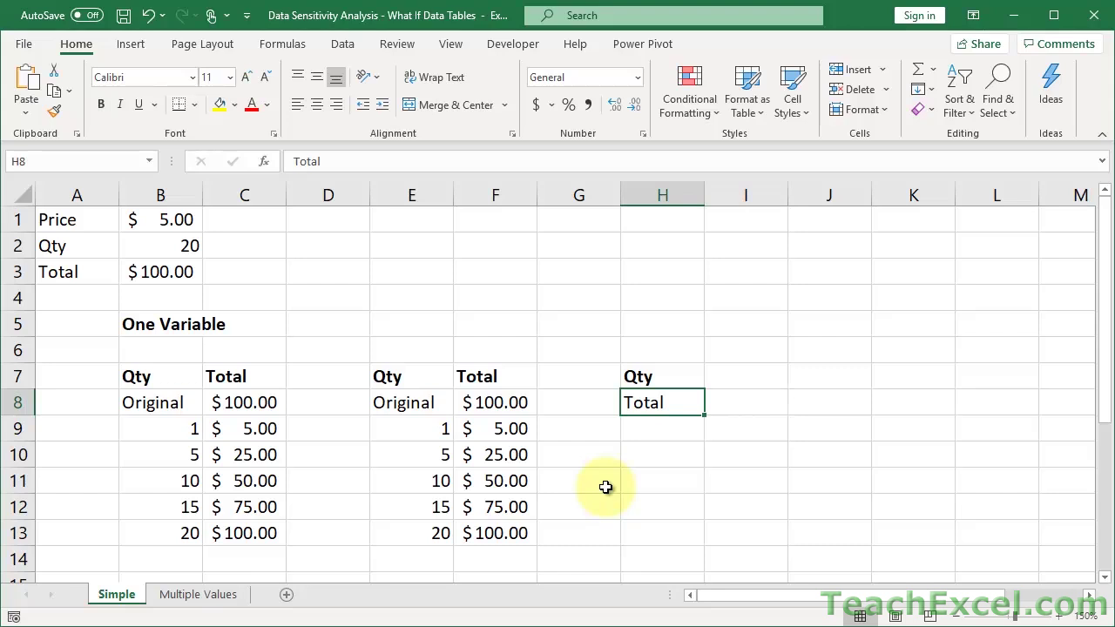
key(ctrl+b)
key(Right)
key(Up)
- Enter the heading Original in I7 and link I8 to the total with =B3
text(Origin)
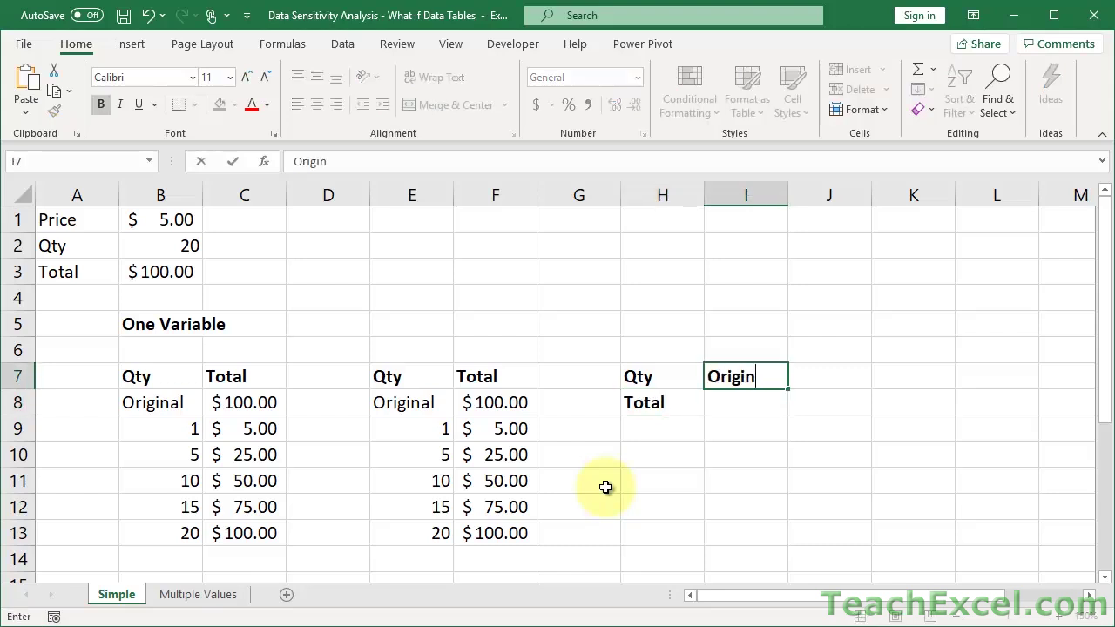
key(ctrl+Return)
key(ctrl+b)
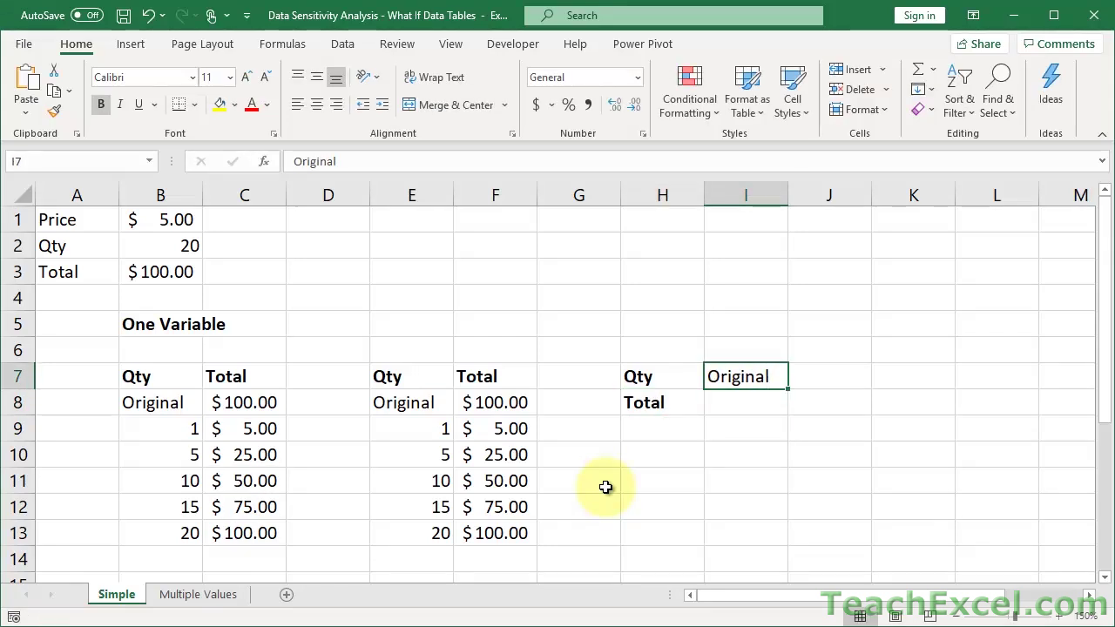
key(Down)
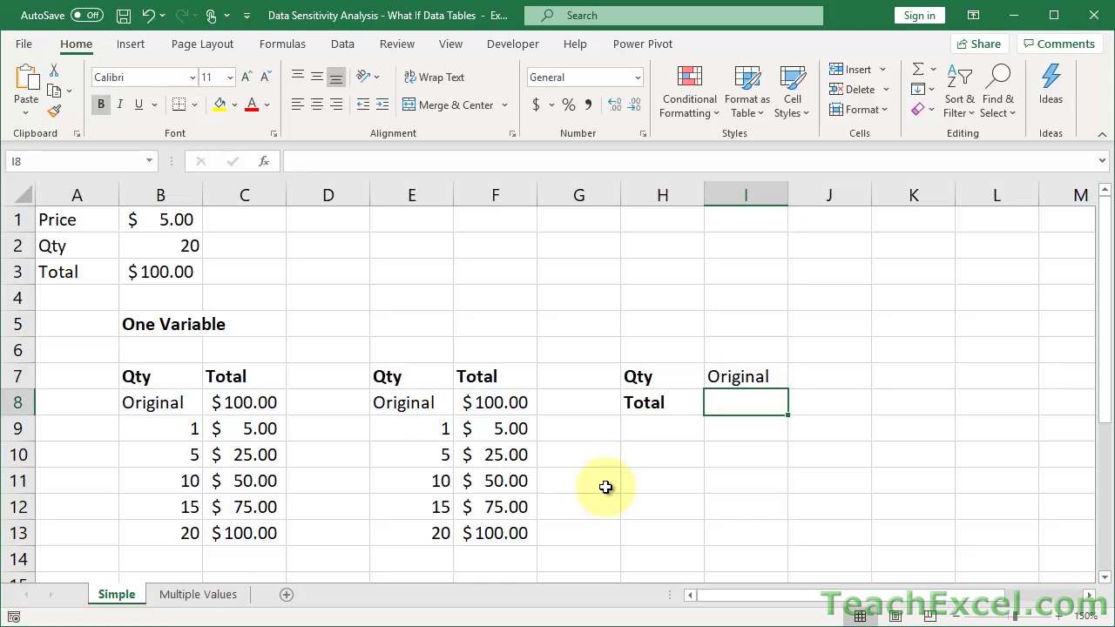
text(=)
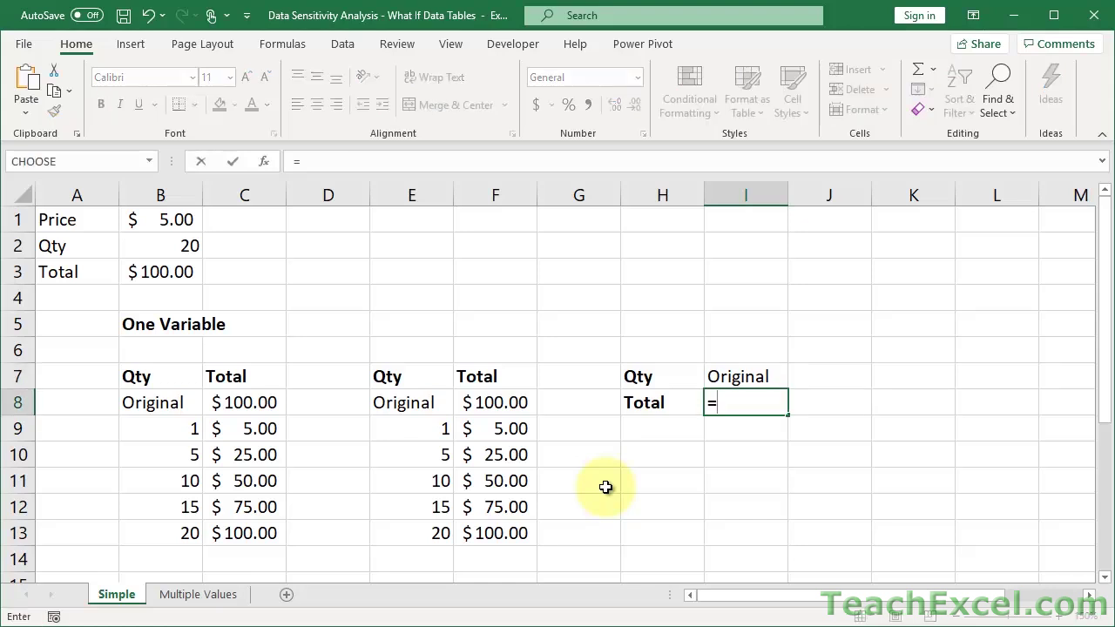
click(176, 273)
key(ctrl+Return)
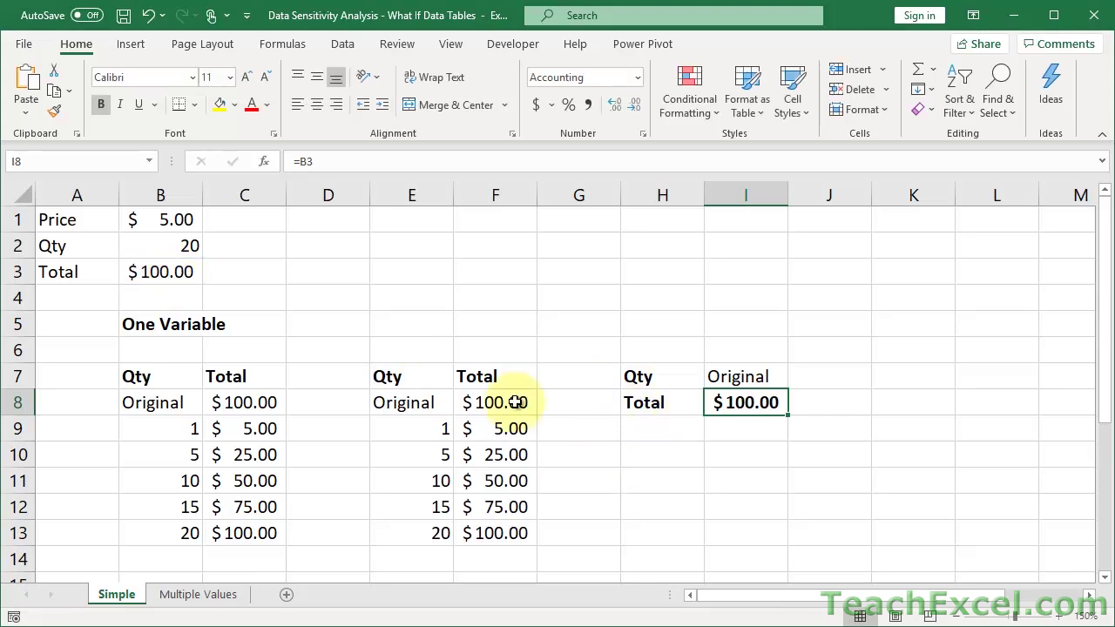
- Paste the quantities 1–20 from E9:E13 transposed across J7:N7
drag(411, 430, 410, 538)
key(ctrl+c)
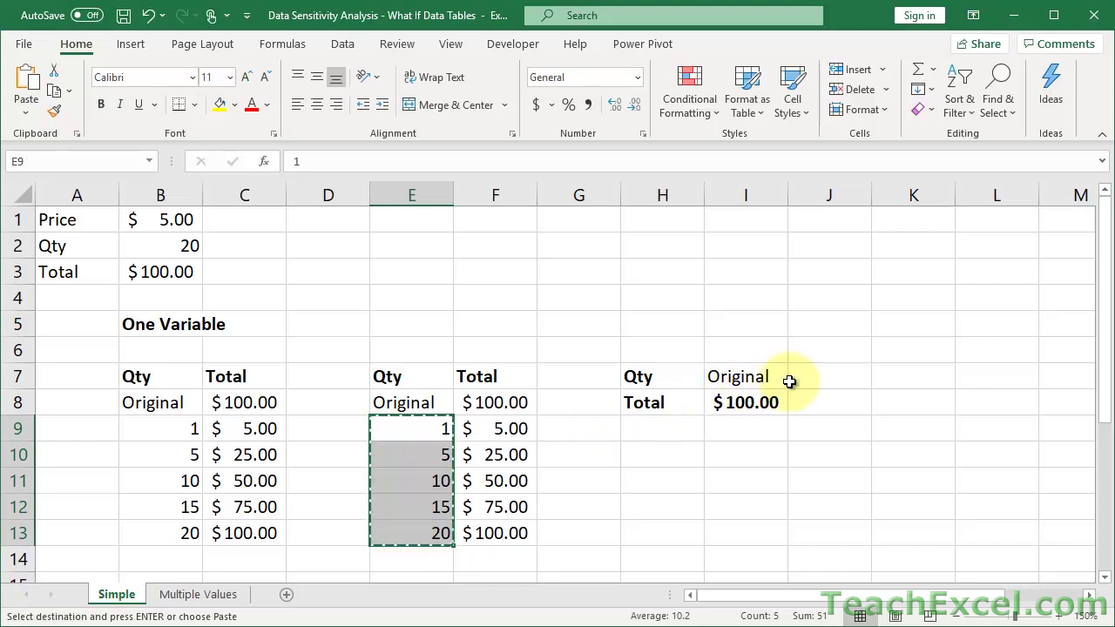
click(829, 382)
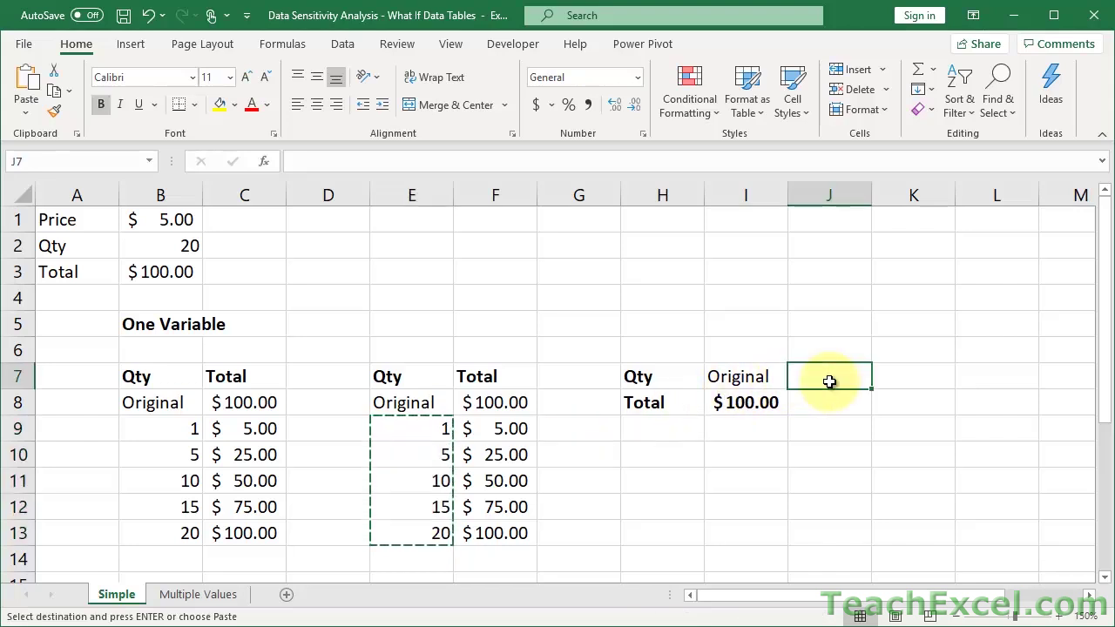
key(alt+e)
key(s)
key(e)
key(Return)
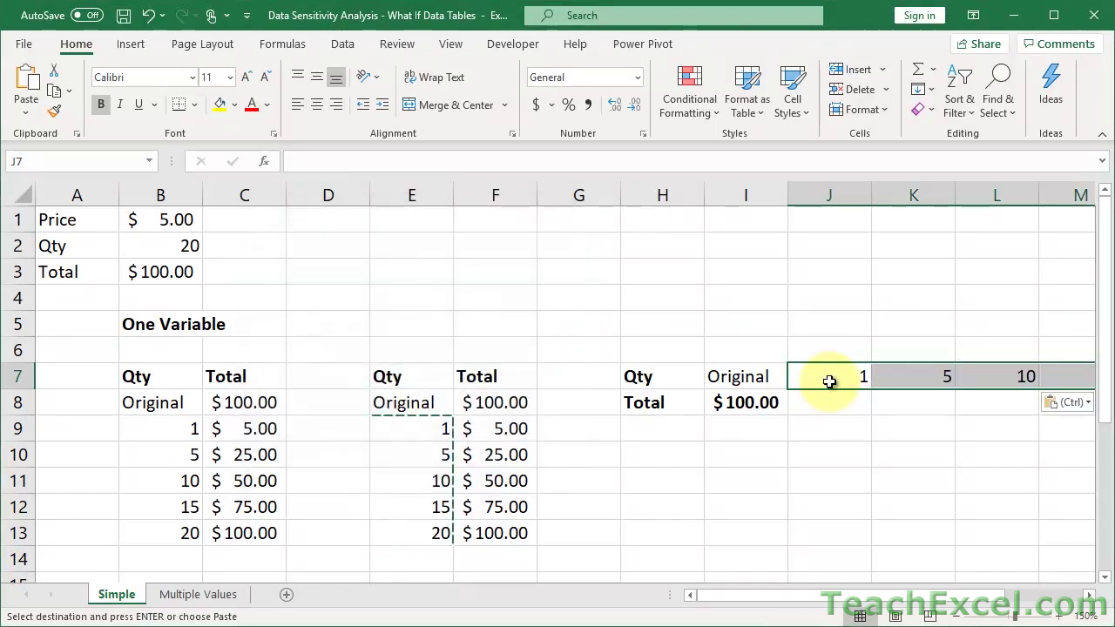
click(829, 382)
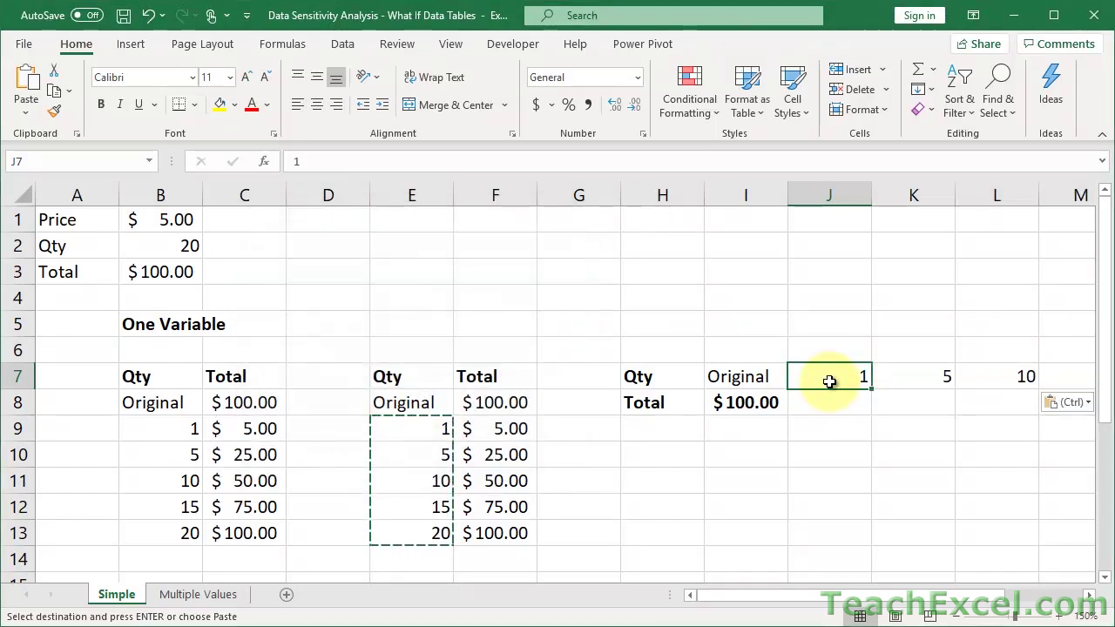
click(1089, 595)
click(1090, 595)
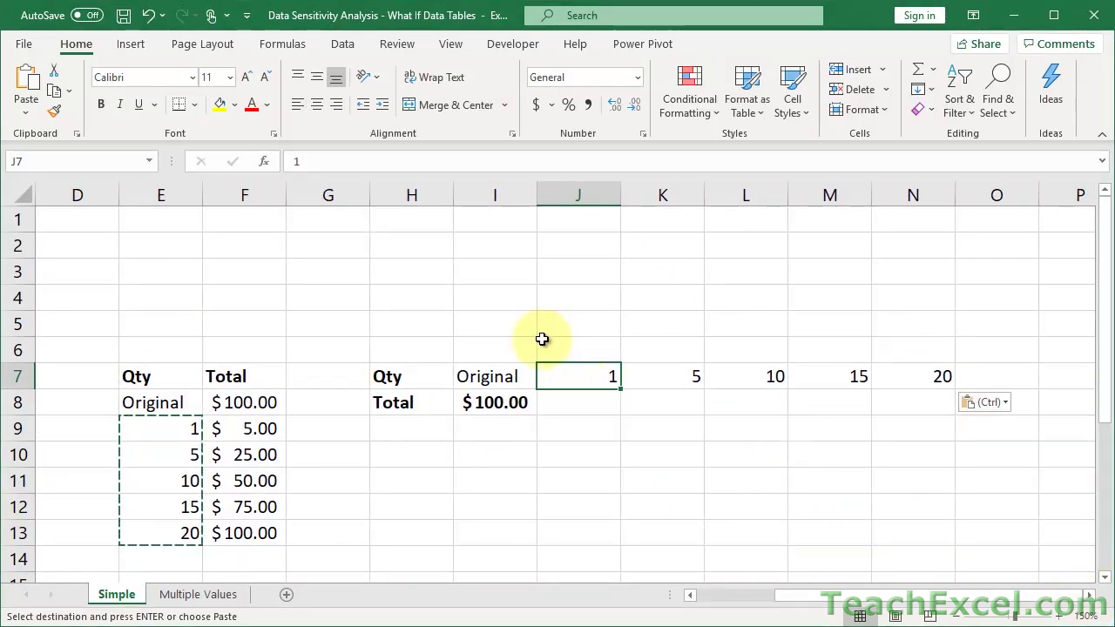
- Build a data table on I7:N8 with Qty cell B2 as the row input, filling totals 5 to 100
drag(492, 377, 894, 398)
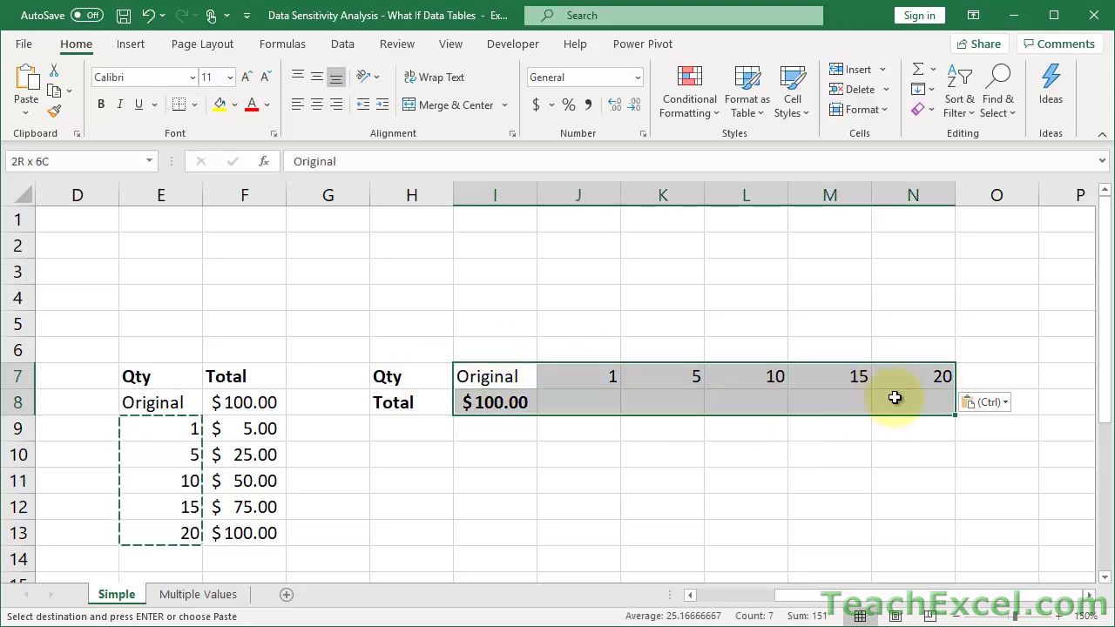
click(348, 46)
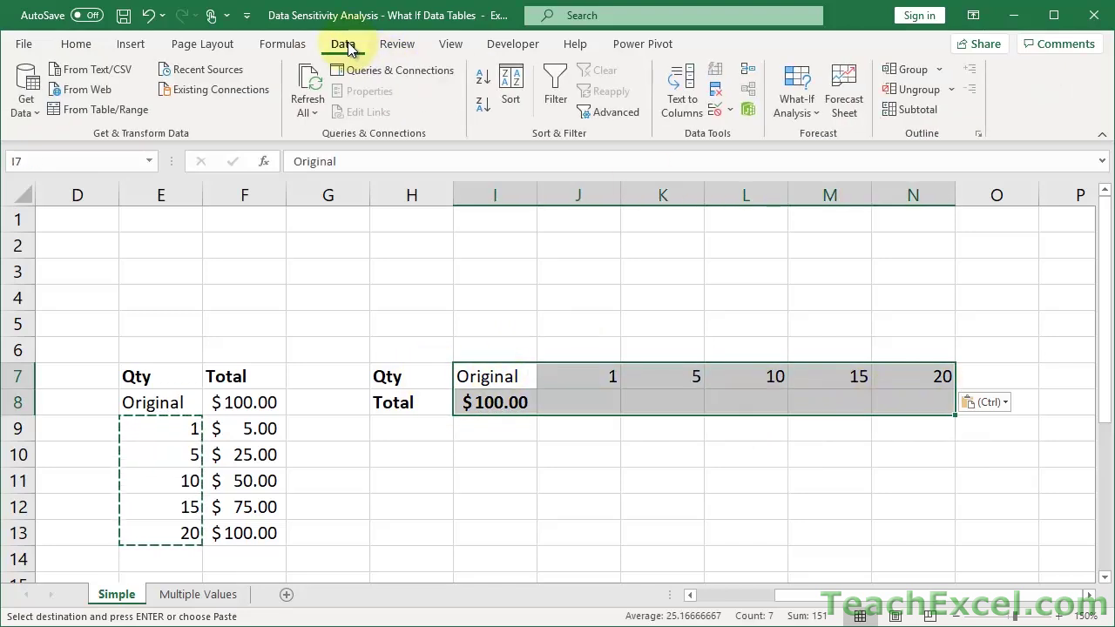
click(797, 113)
click(838, 186)
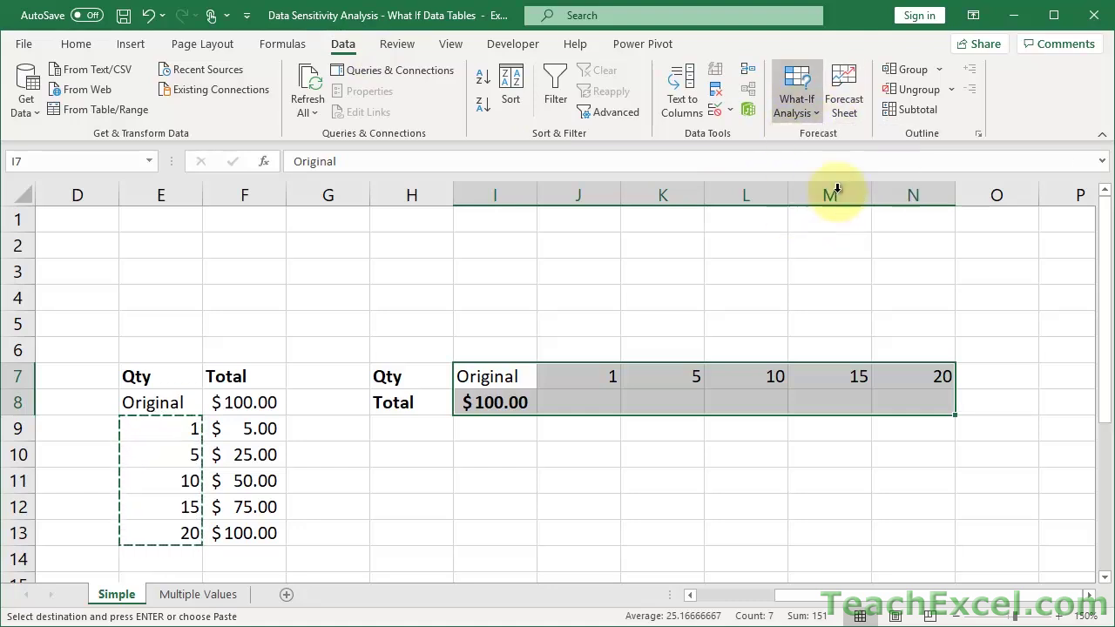
scroll(605, 270, left, 3)
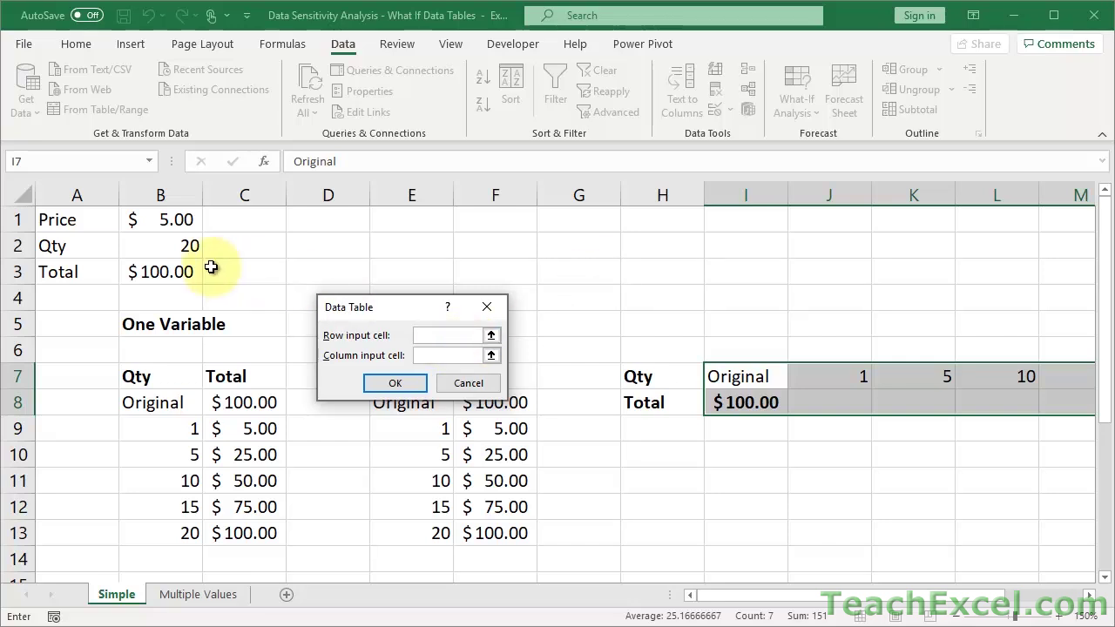
click(175, 248)
click(410, 384)
scroll(809, 455, right, 3)
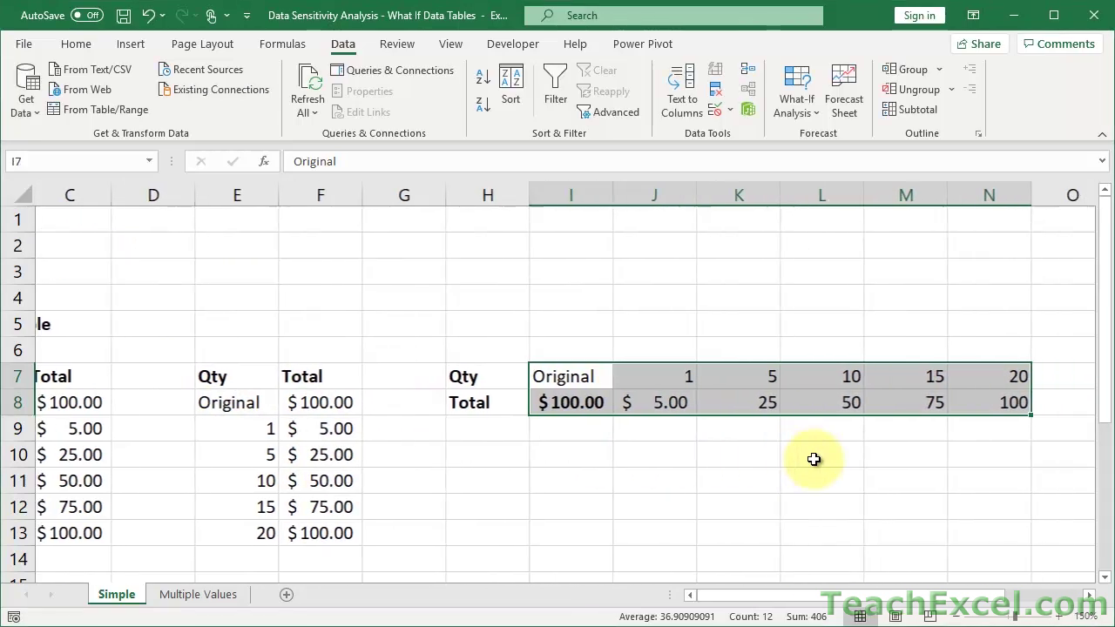
- Apply Accounting currency format to the results in K8:N8
click(739, 404)
drag(811, 397, 996, 413)
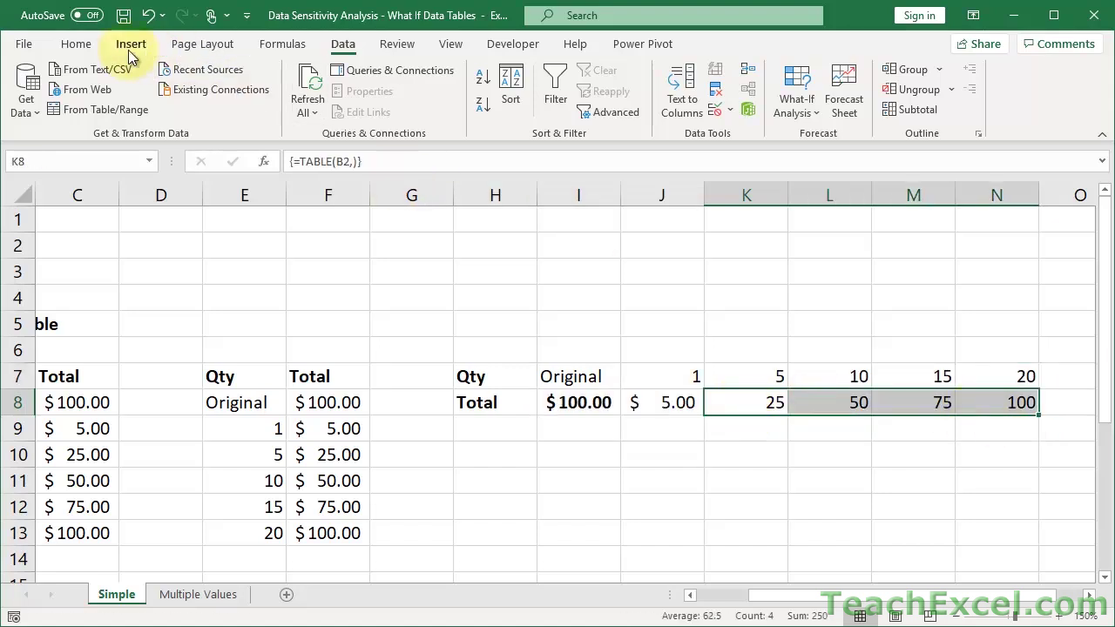
click(76, 45)
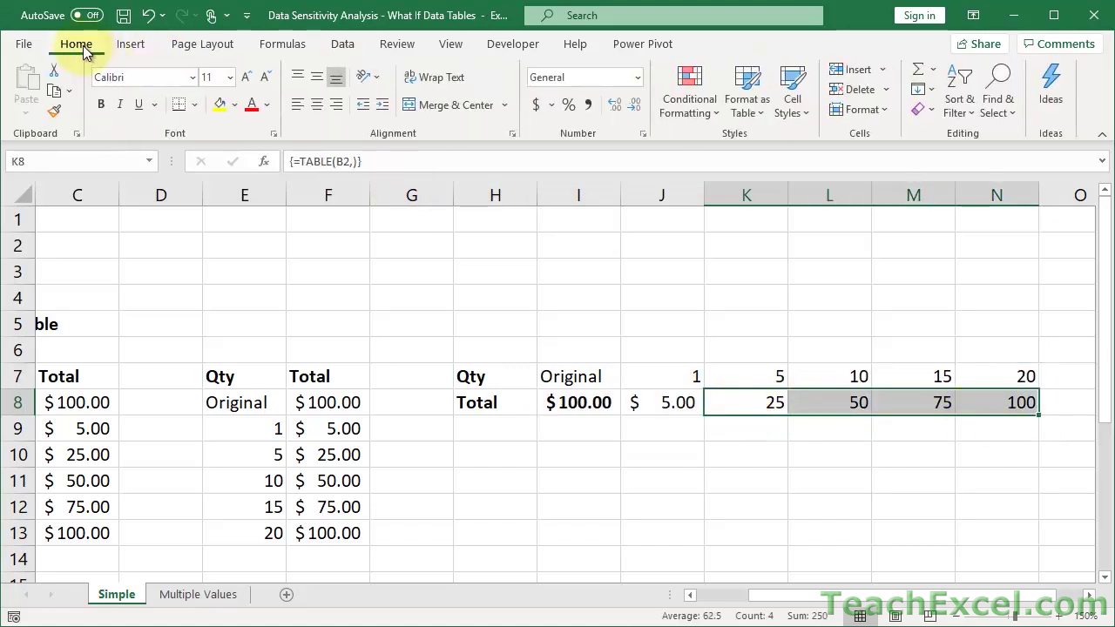
click(536, 105)
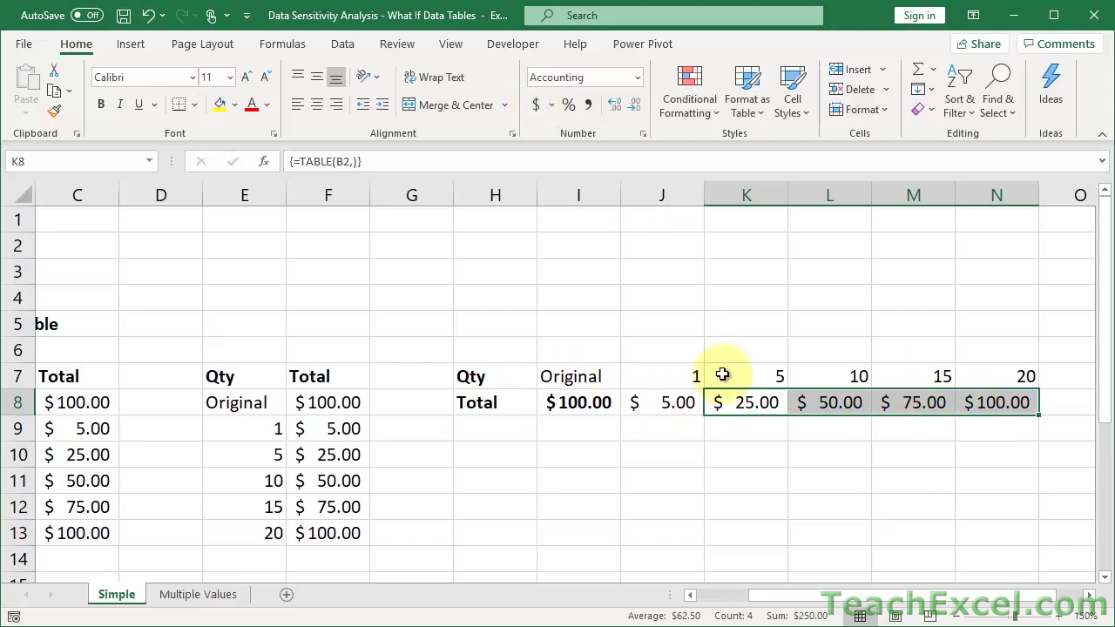
- Review the quantity in J7, the first table's C7:C8, and input cells B1 to B3
click(655, 372)
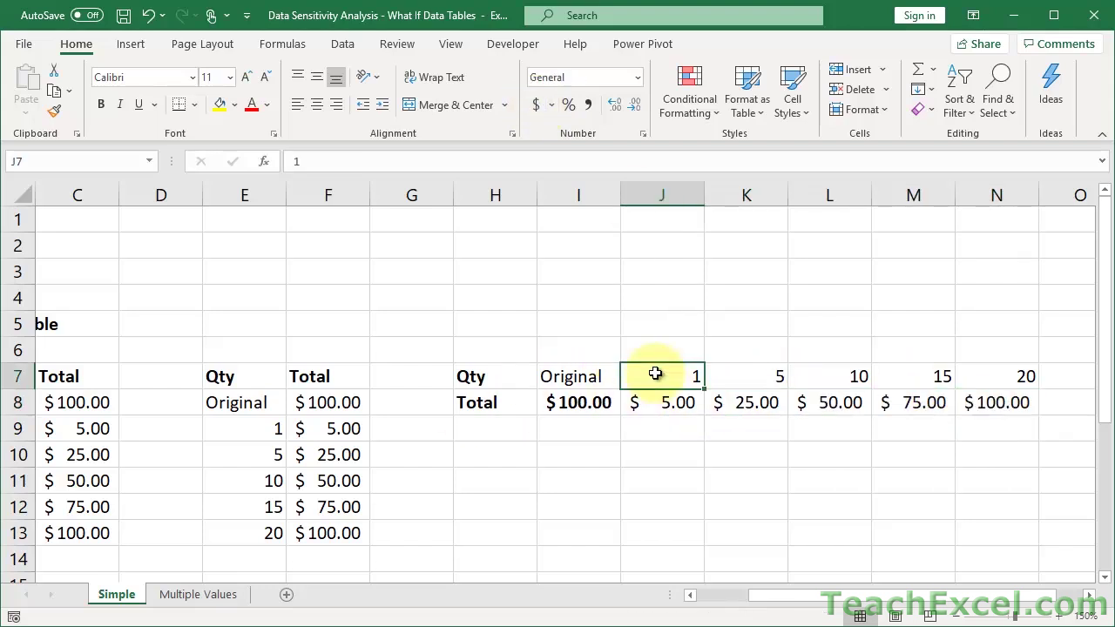
click(732, 597)
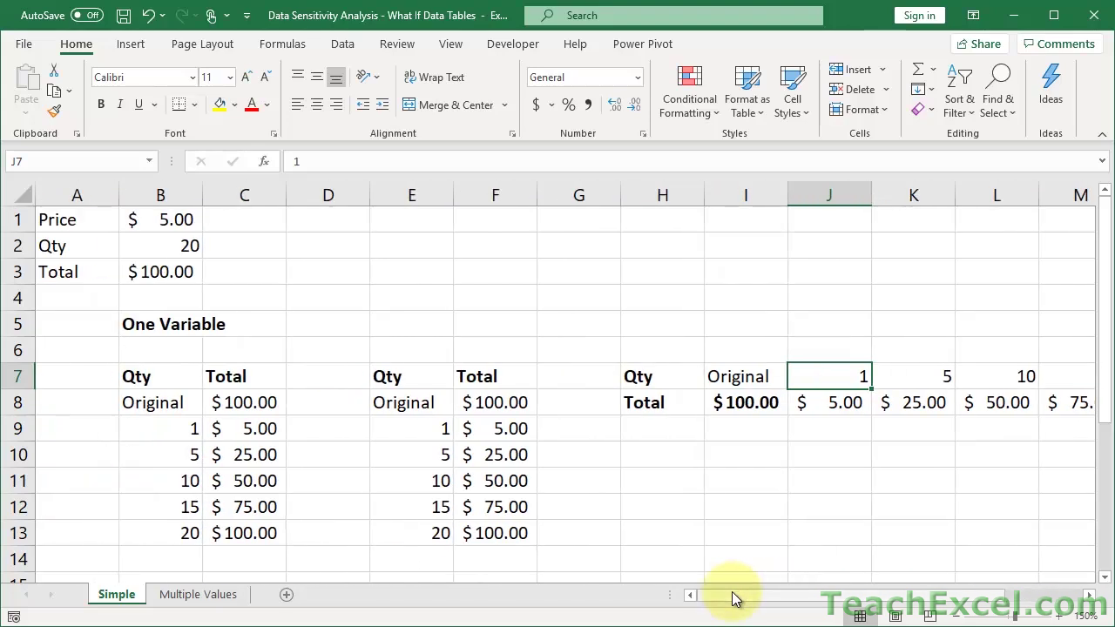
click(234, 386)
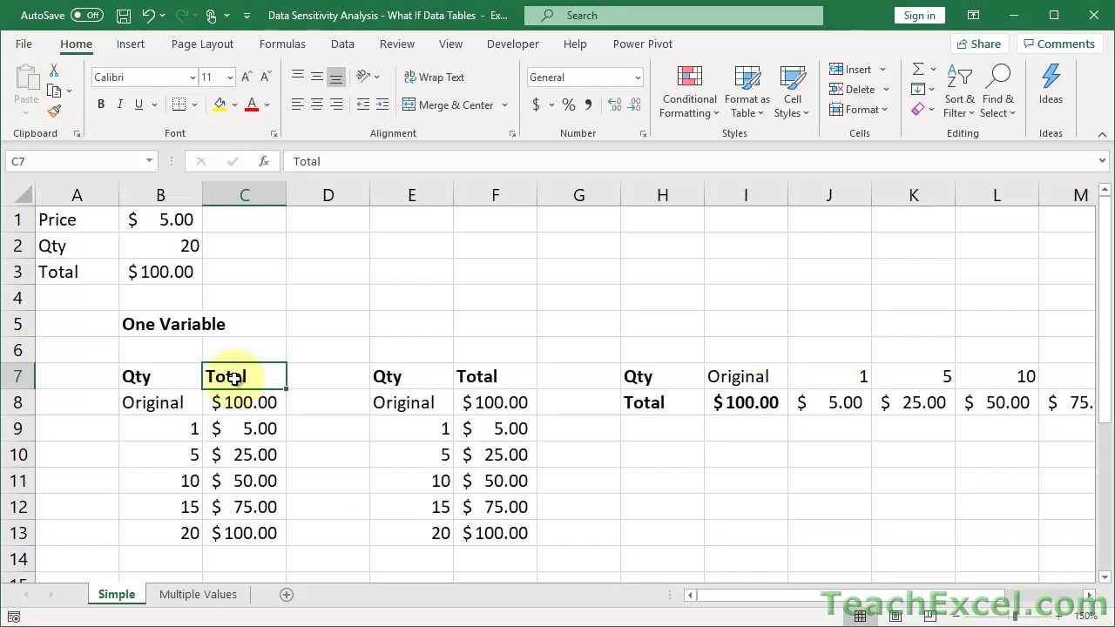
drag(234, 386, 159, 392)
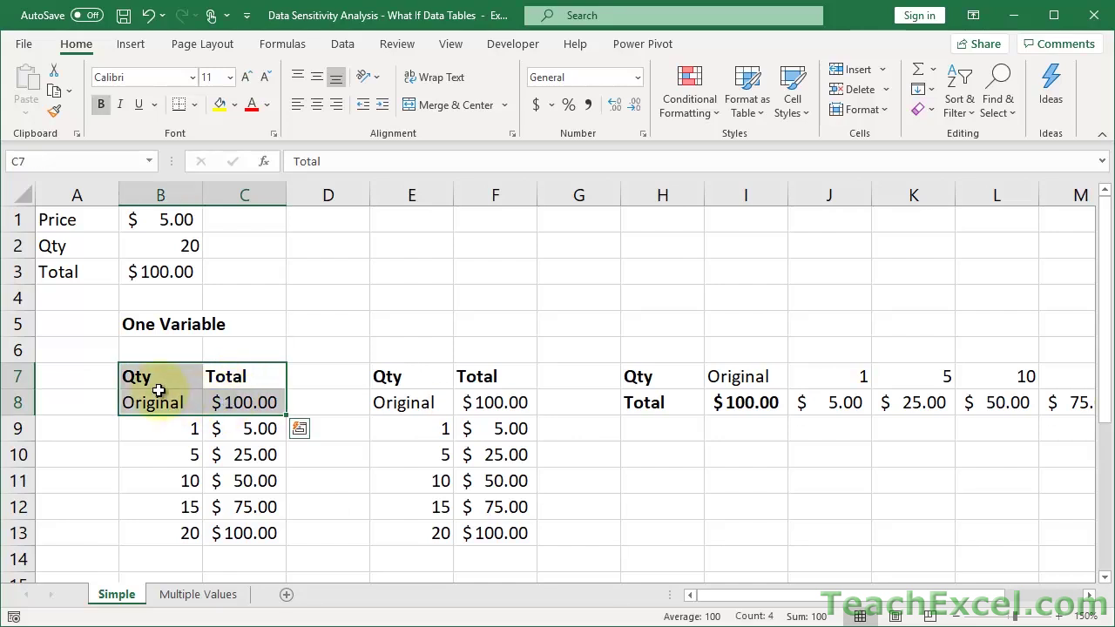
click(262, 396)
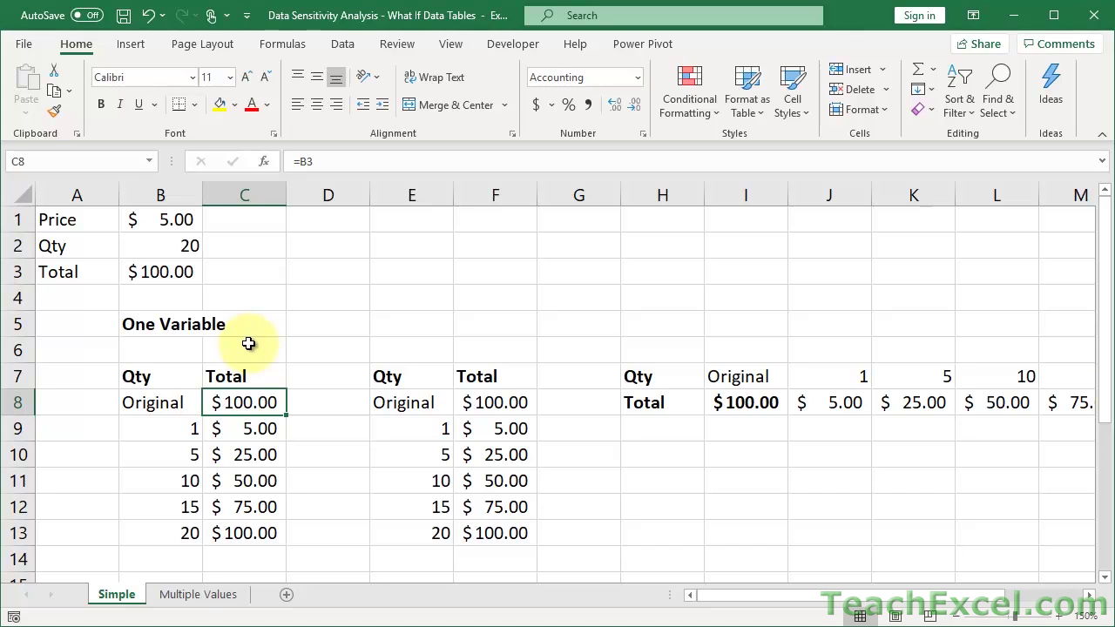
click(162, 216)
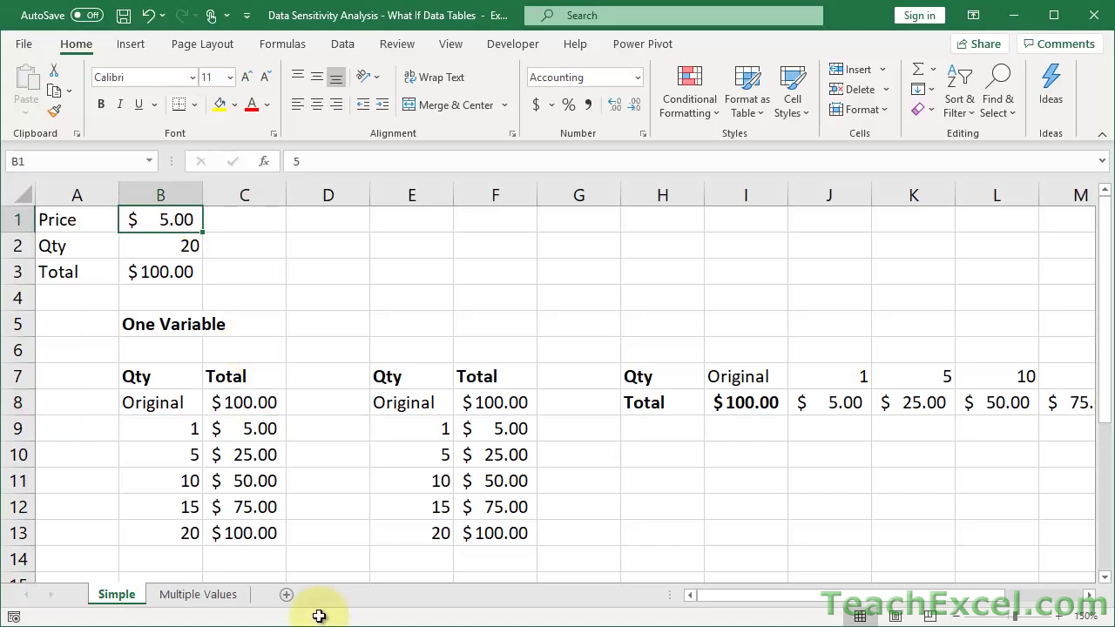
key(Down)
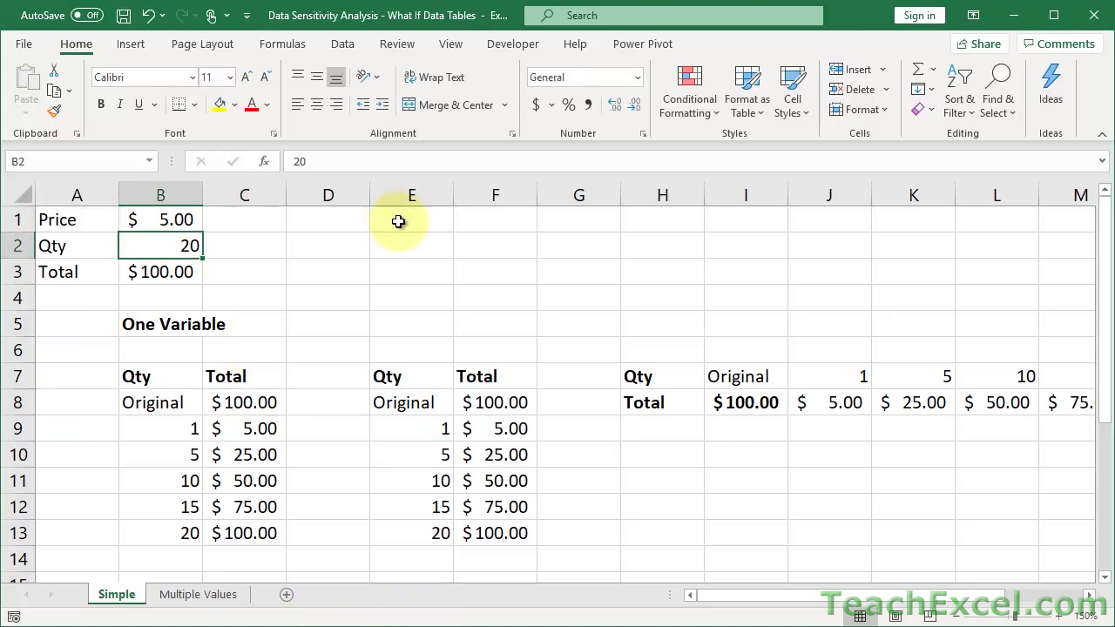
key(Down)
scroll(203, 525, down, 2)
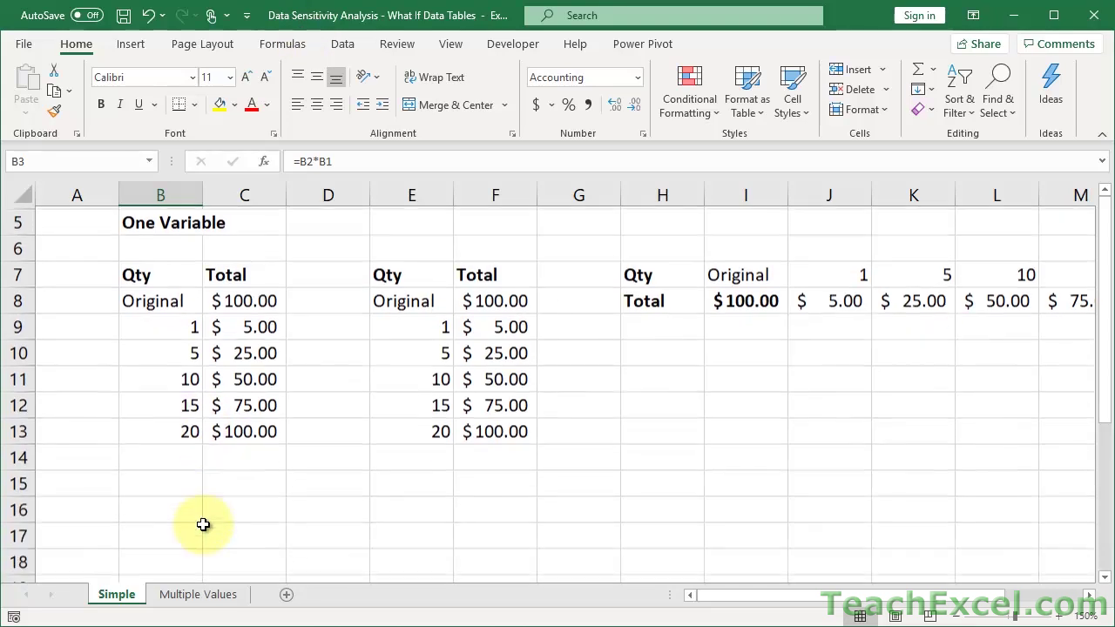
- Enter the heading 'Two Variable' in cell B16
scroll(203, 524, down, 2)
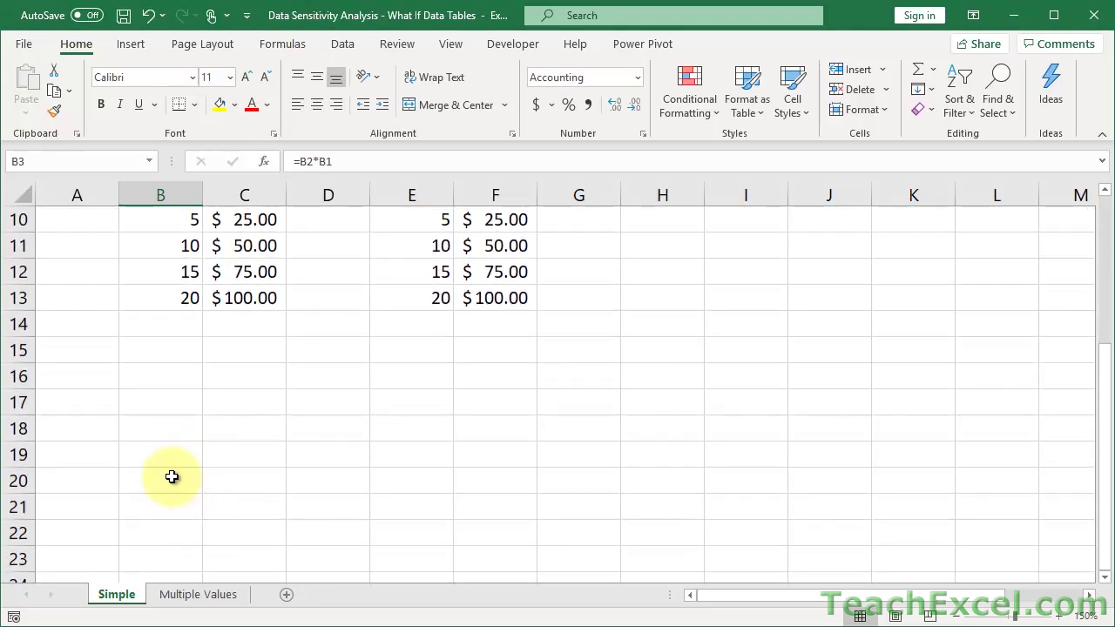
click(157, 380)
text(Tw)
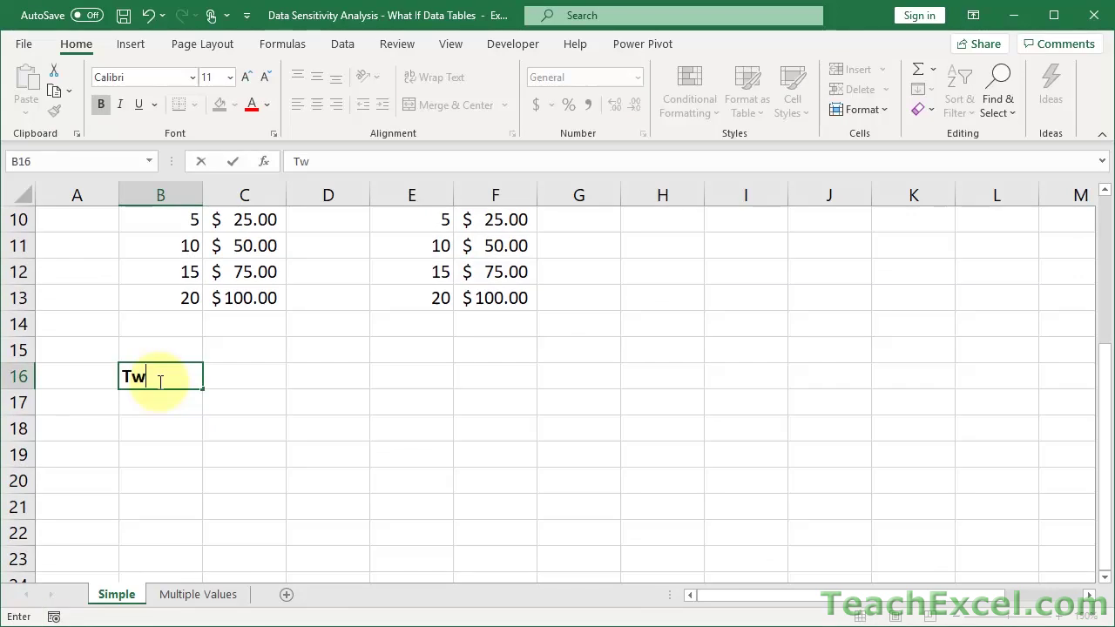
text(o Variable)
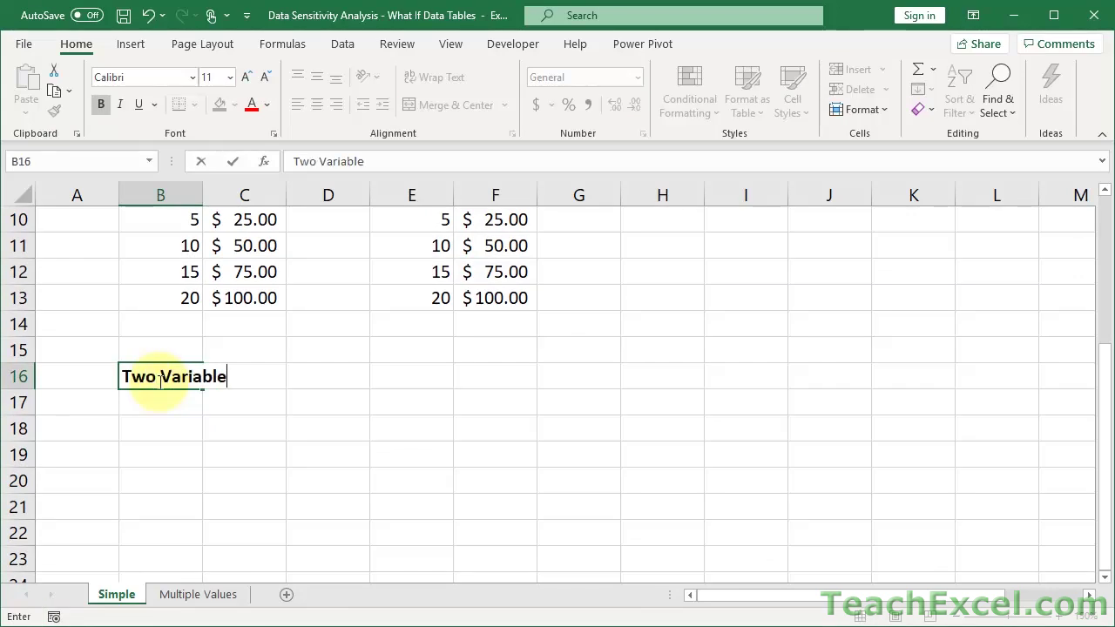
key(Return)
key(Return)
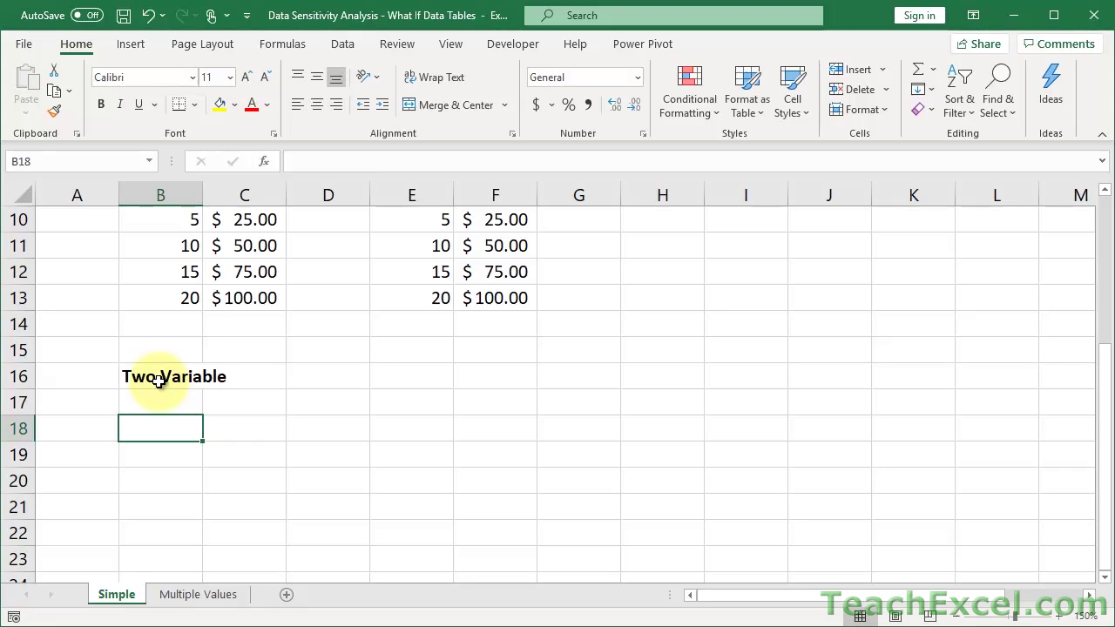
- Select cell B19 below the heading for the row label
scroll(157, 381, up, 2)
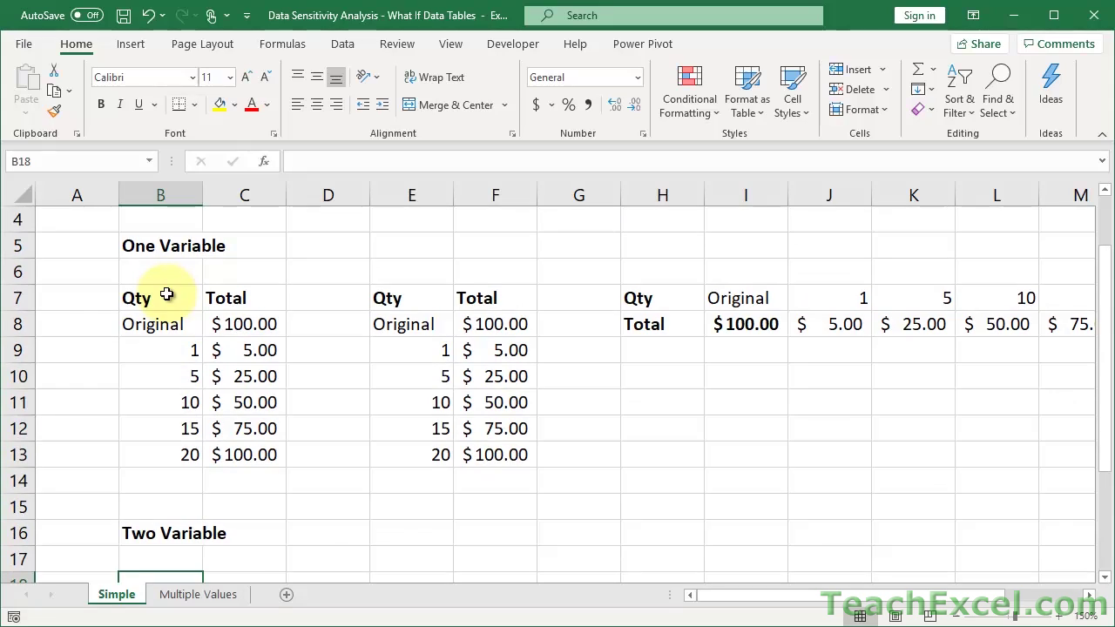
drag(162, 291, 254, 299)
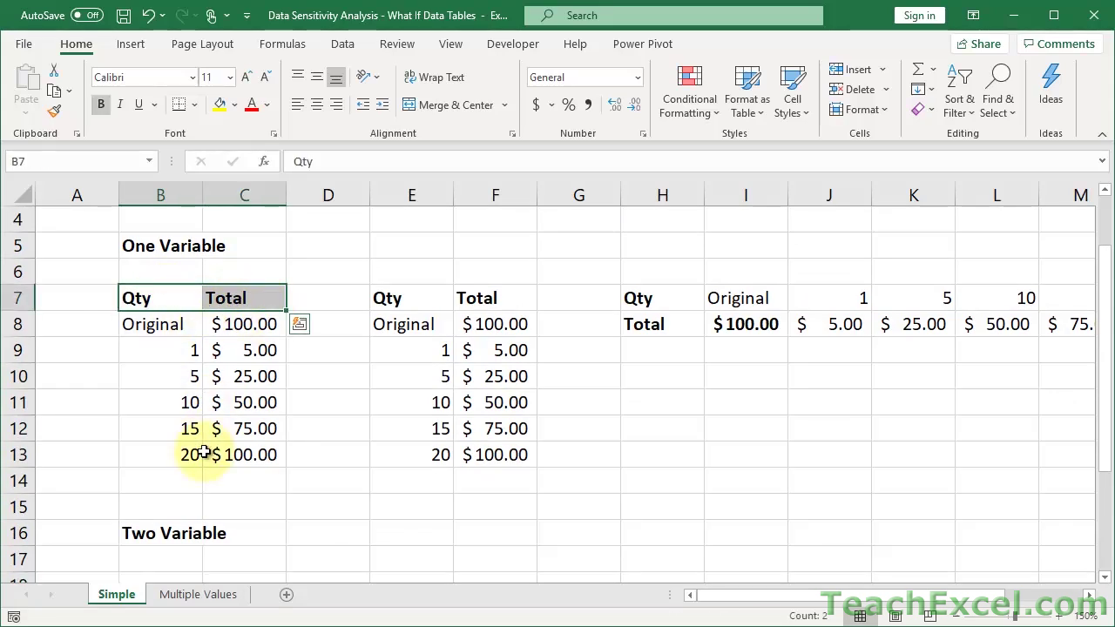
scroll(204, 452, down, 1)
scroll(204, 451, down, 2)
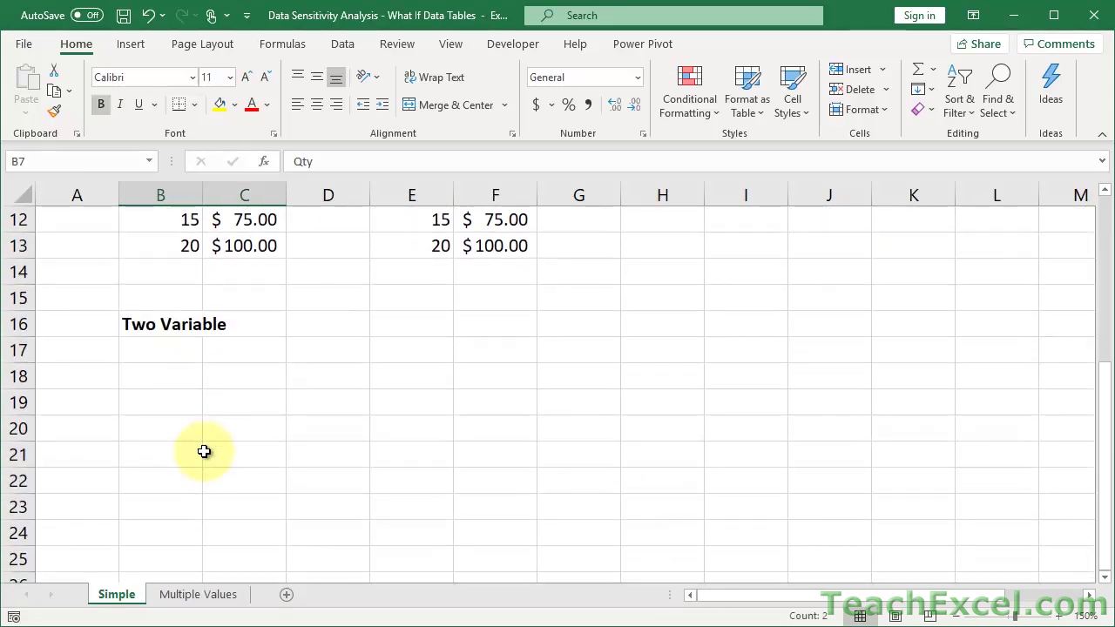
click(158, 398)
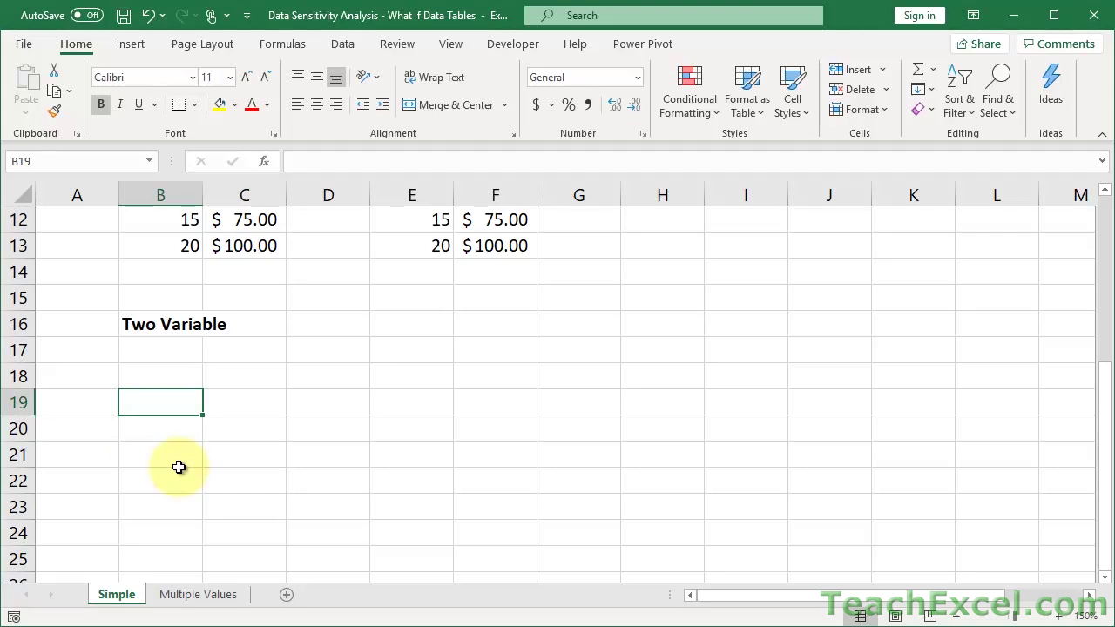
- Enter the labels Qty in B19, 'formula' in C18 and Price in D17
text(Qty)
key(Tab)
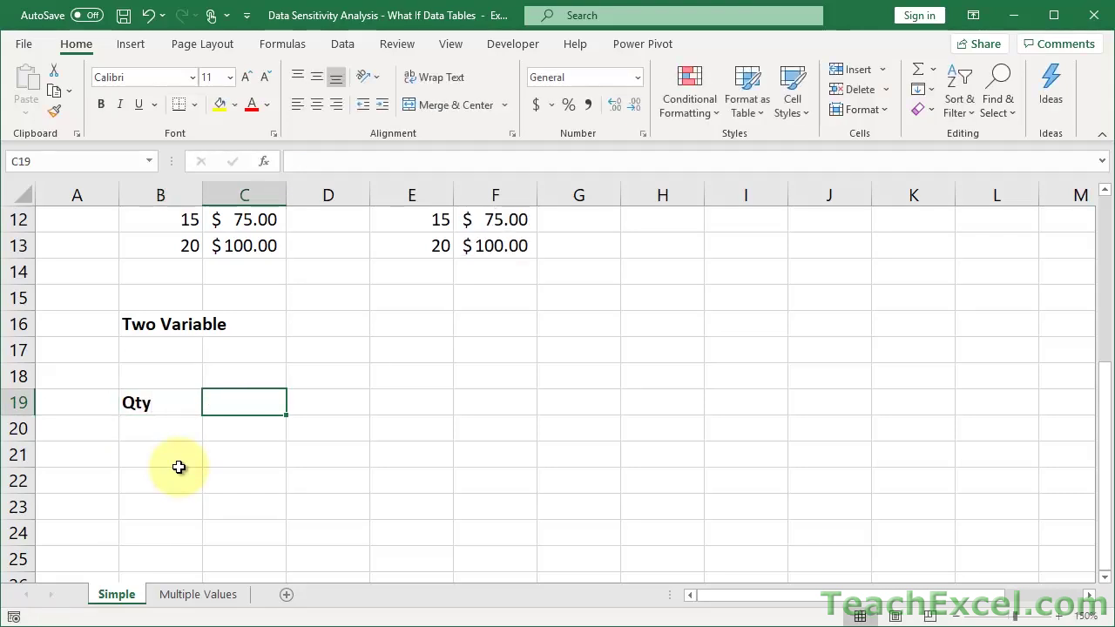
key(Up)
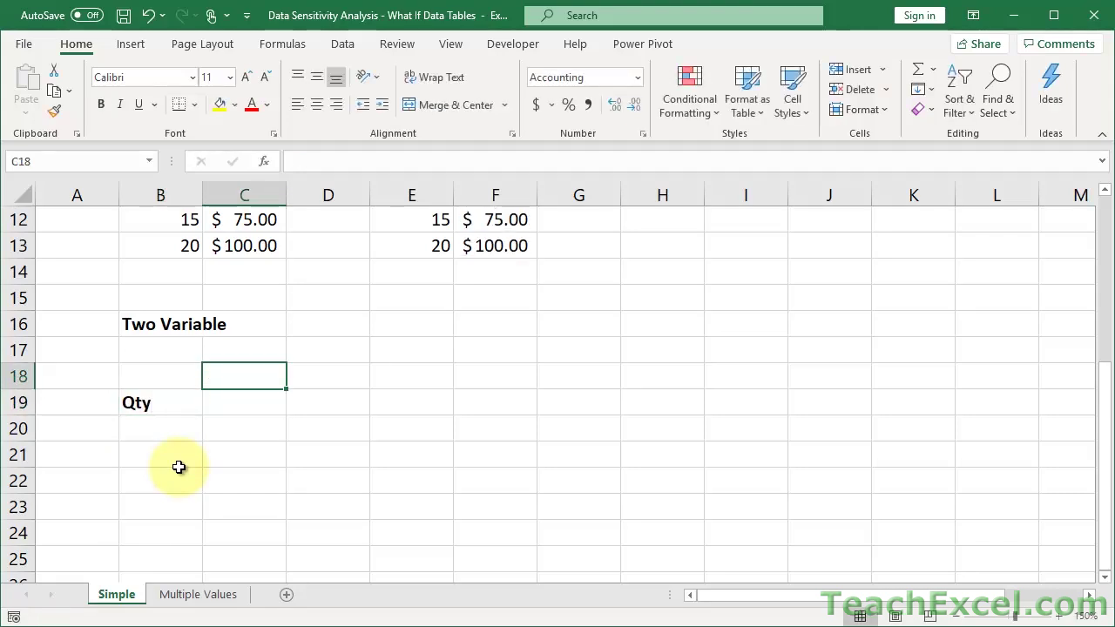
text(formula)
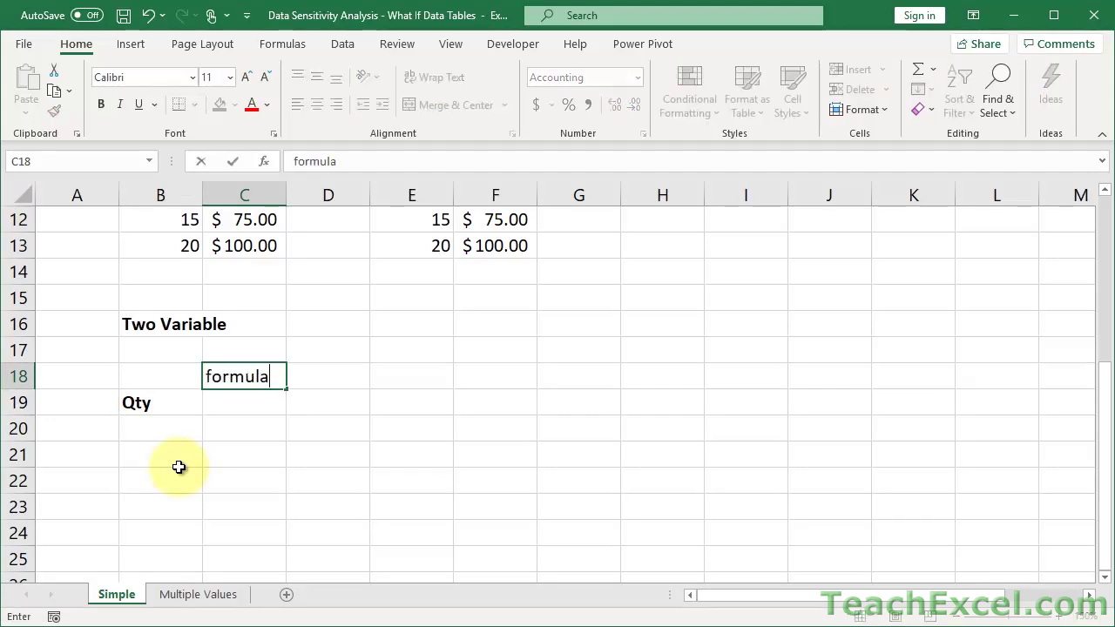
key(Tab)
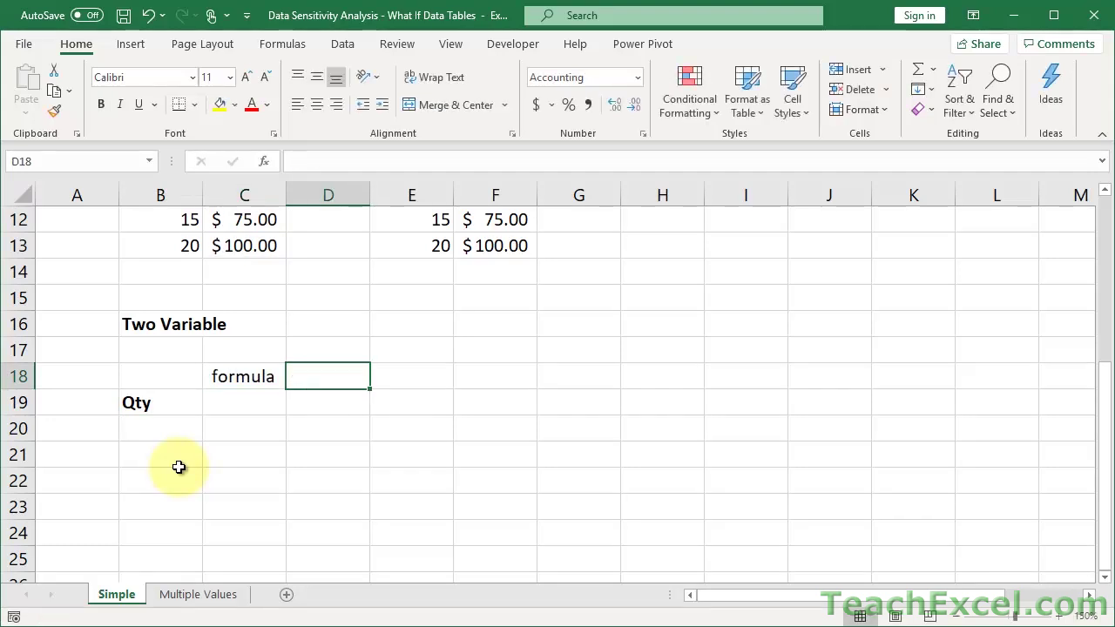
key(Up)
text(Price)
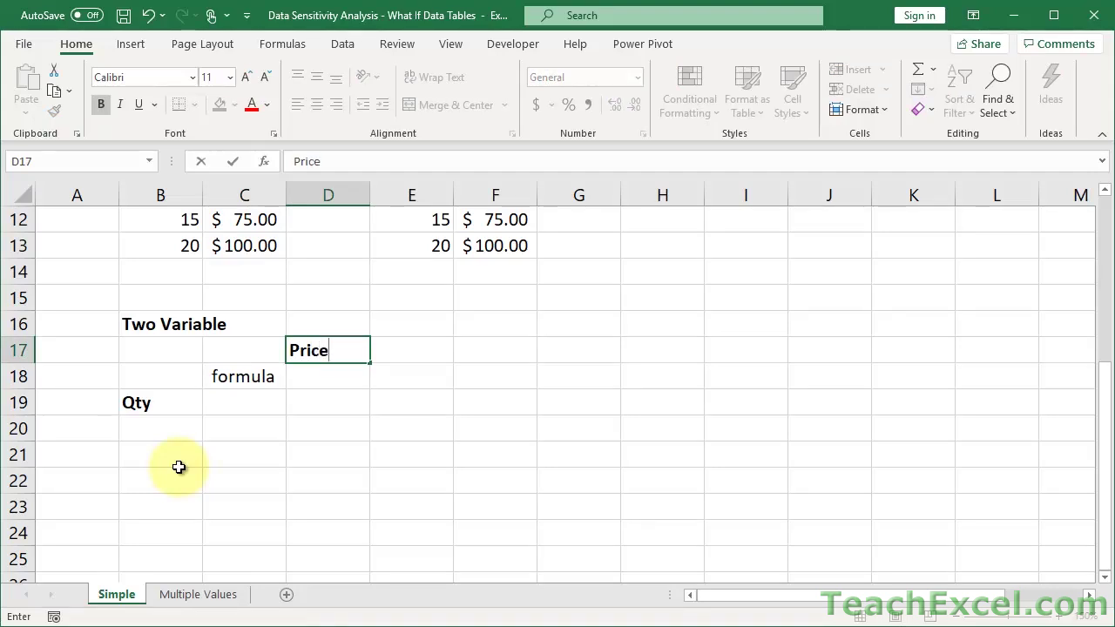
key(Return)
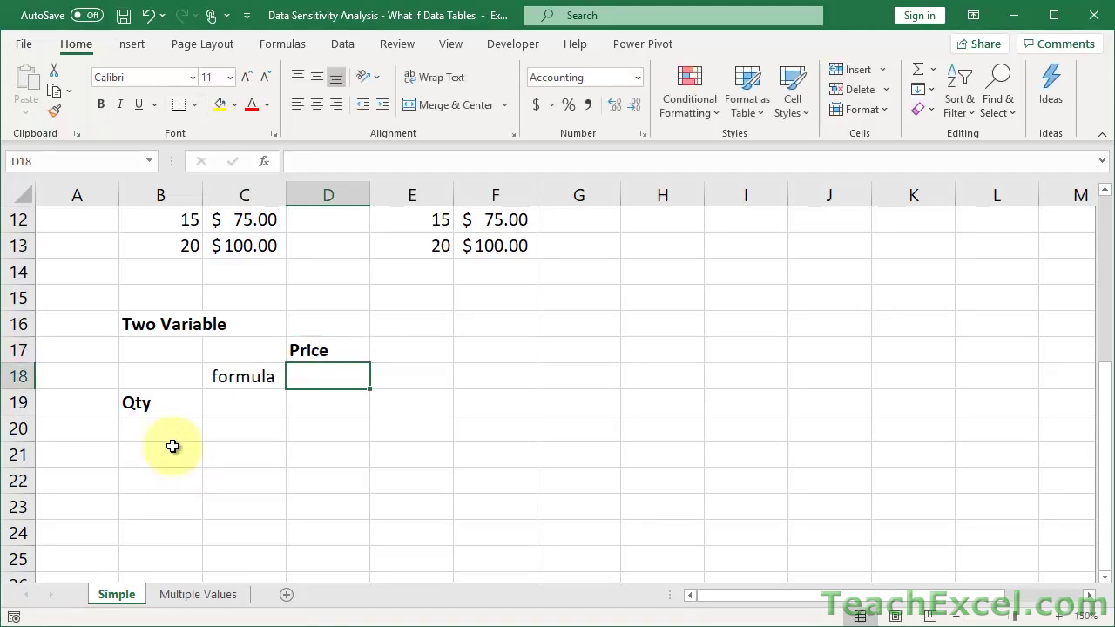
click(169, 403)
drag(170, 403, 162, 558)
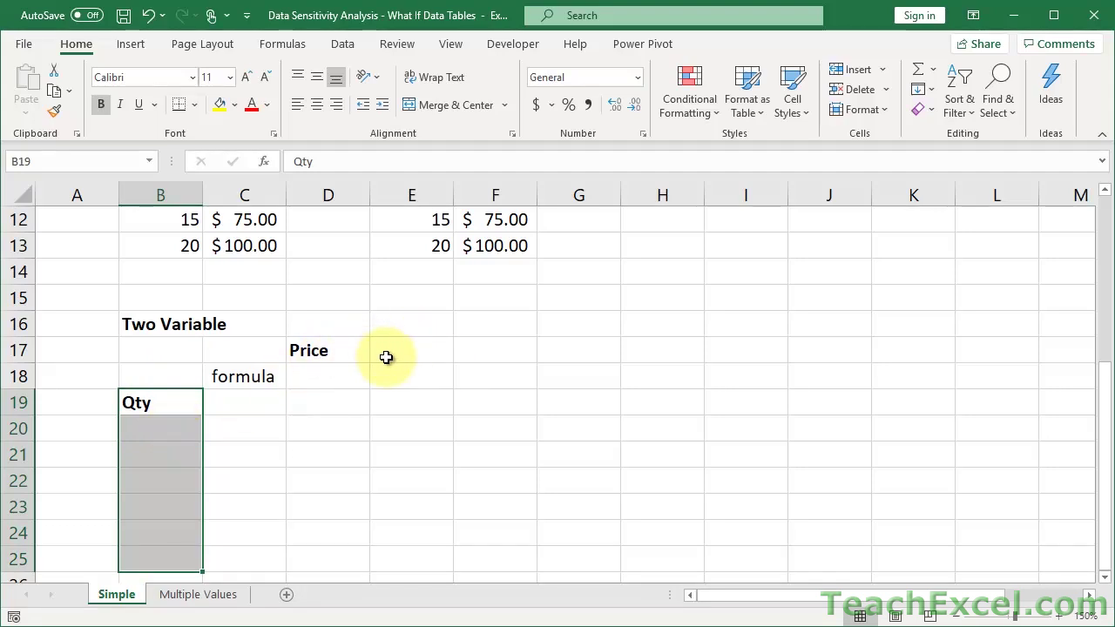
click(166, 399)
drag(164, 425, 165, 562)
- Enter quantities 1, 5, 10, 15 and 20 down C19:C23
click(242, 403)
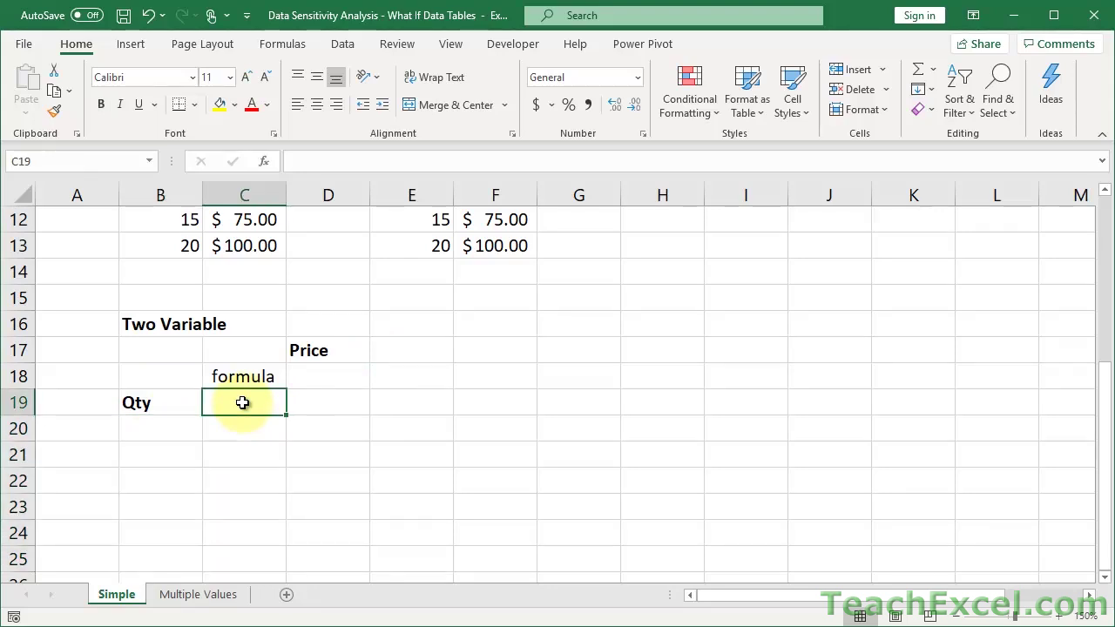
text(1)
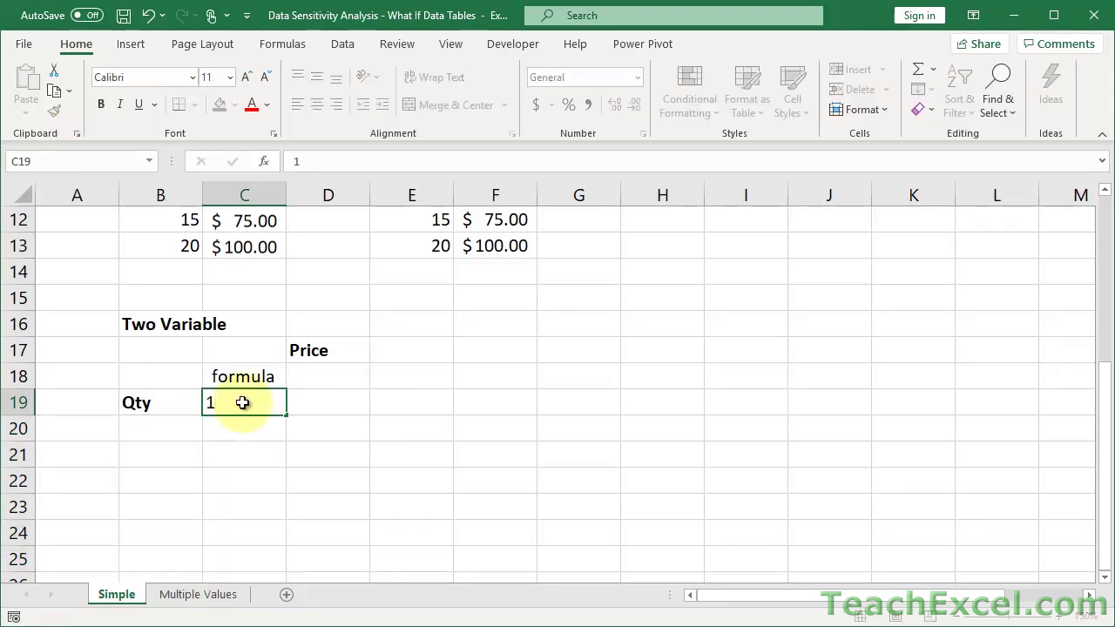
key(Return)
text(5)
key(Return)
text(10)
key(Return)
text(15)
key(Return)
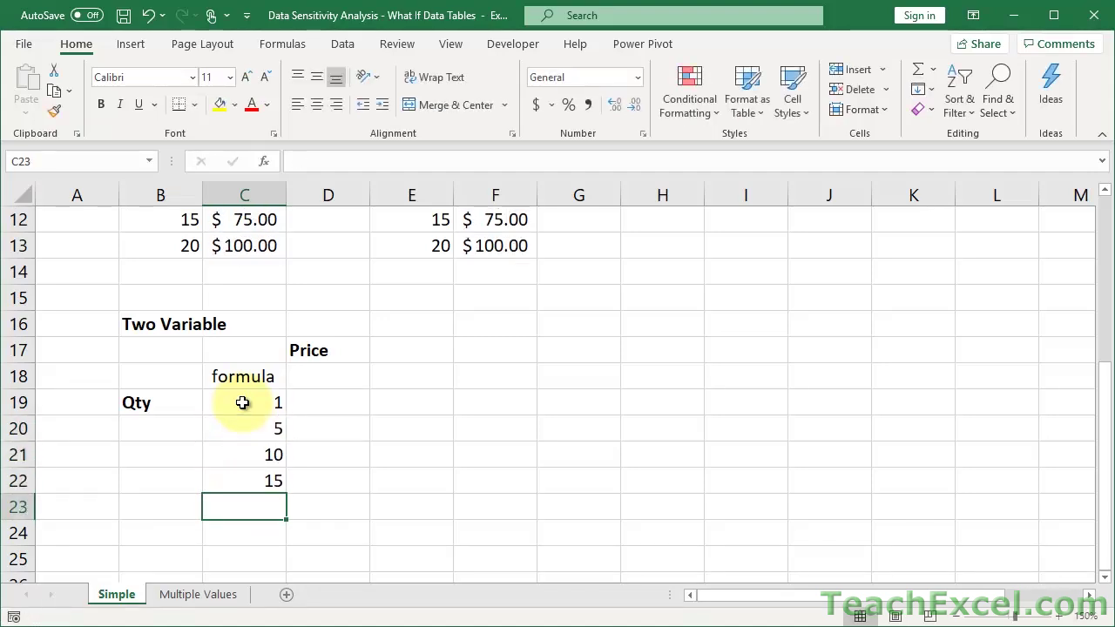
text(20)
key(Return)
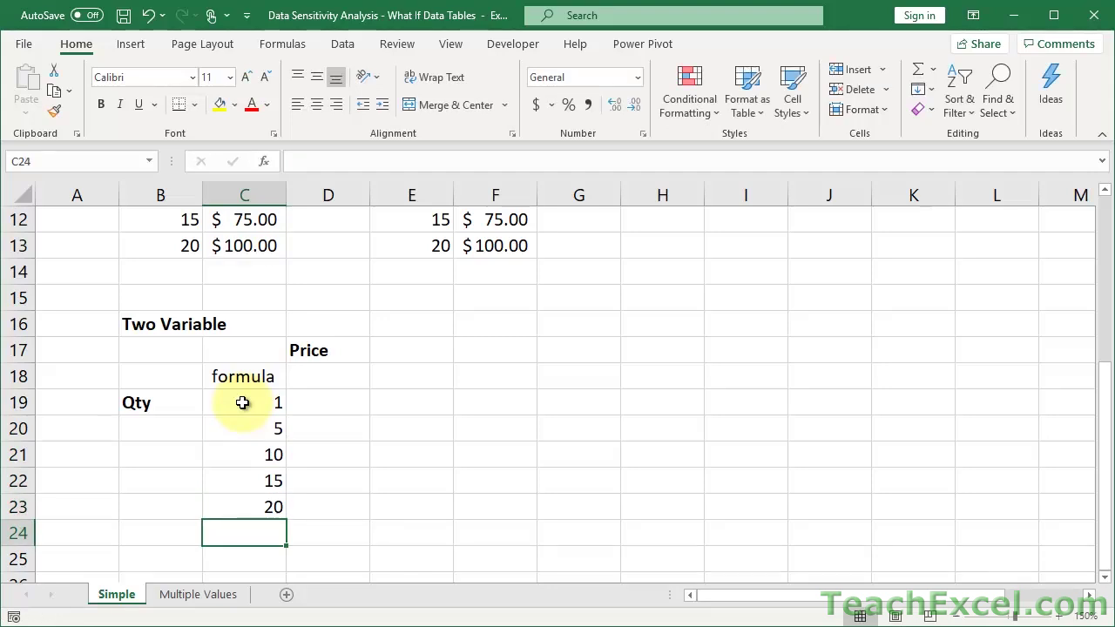
click(324, 375)
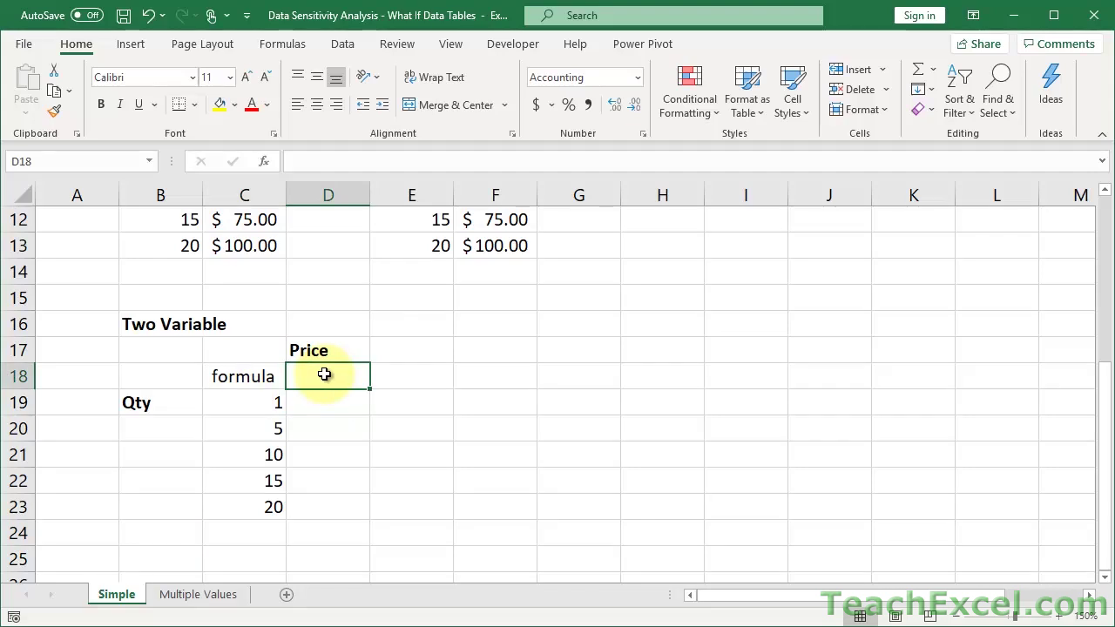
- Enter prices 2 and 3 in D18:E18 and fill the series across to $8.00 in J18
text(2)
key(Tab)
text(3)
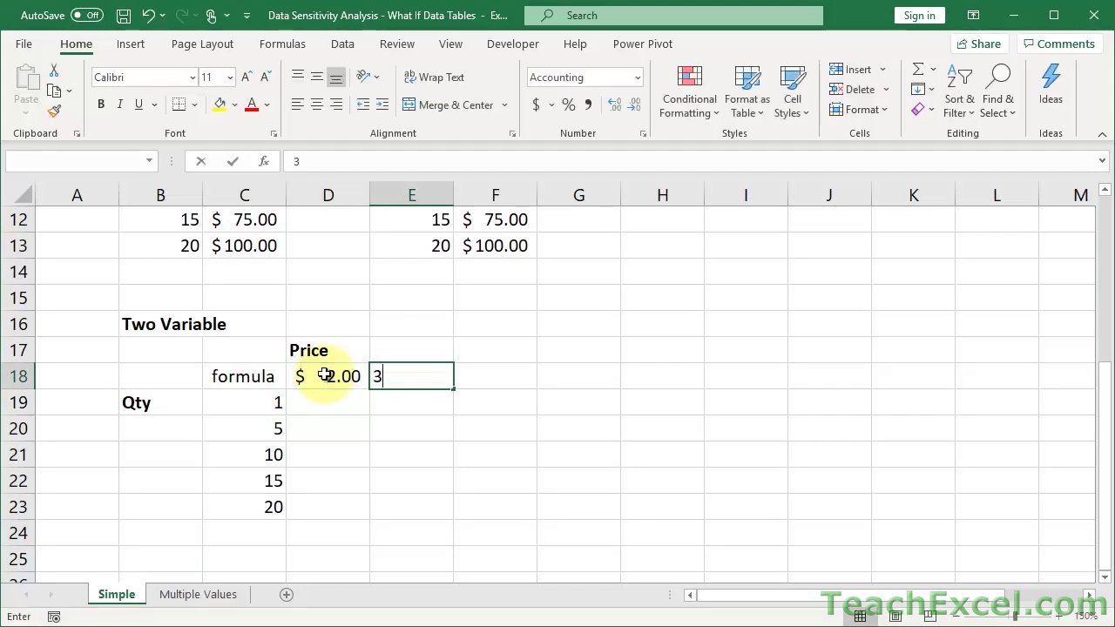
key(Tab)
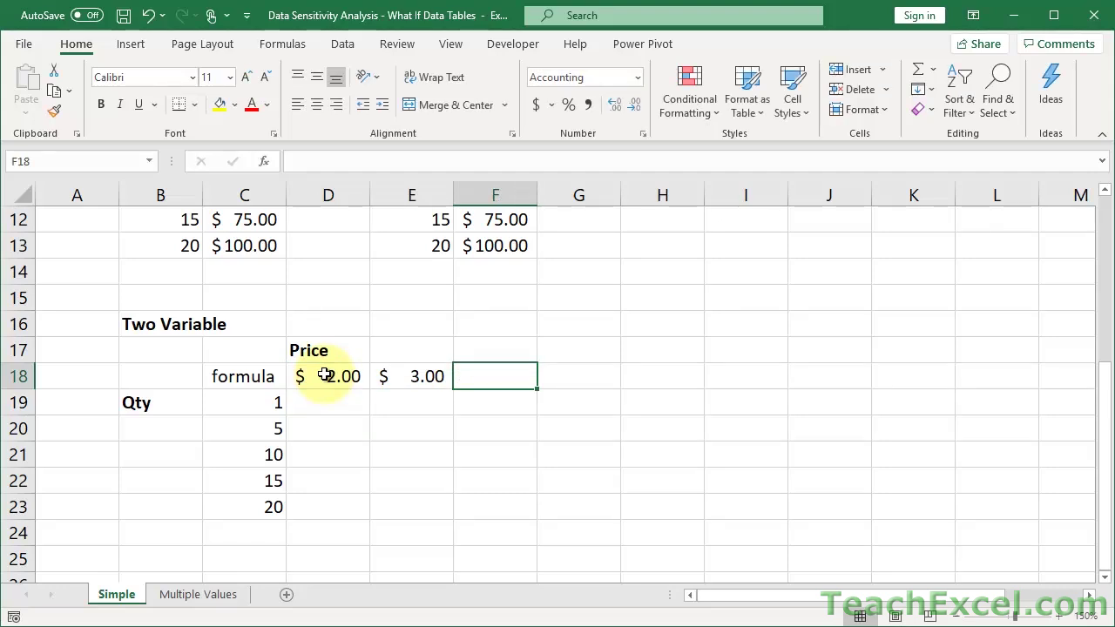
drag(324, 375, 890, 388)
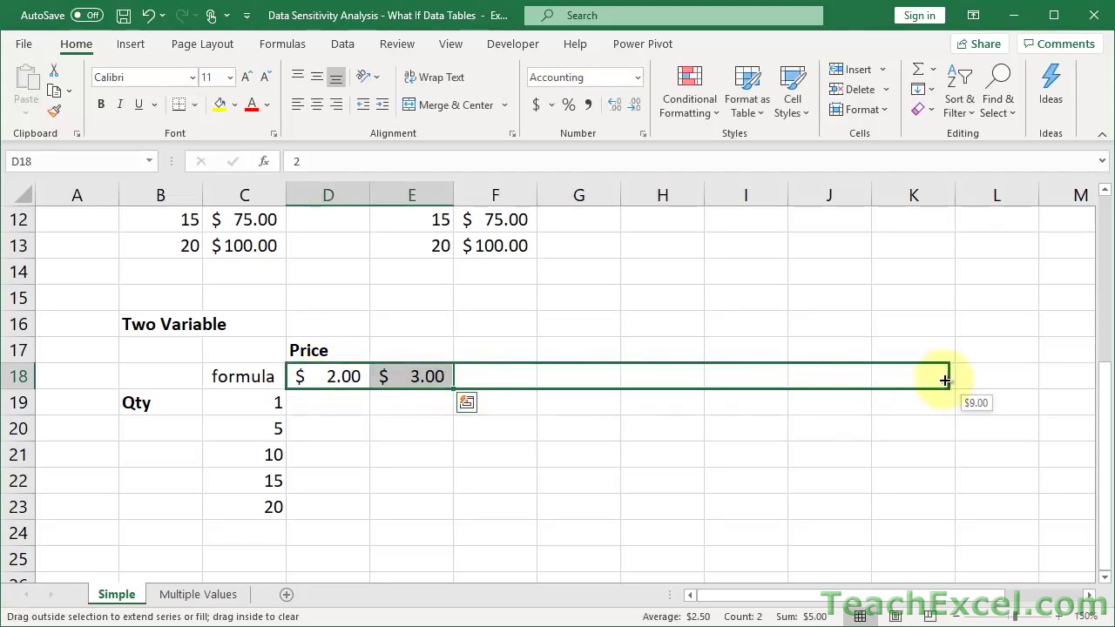
drag(949, 380, 877, 378)
click(876, 378)
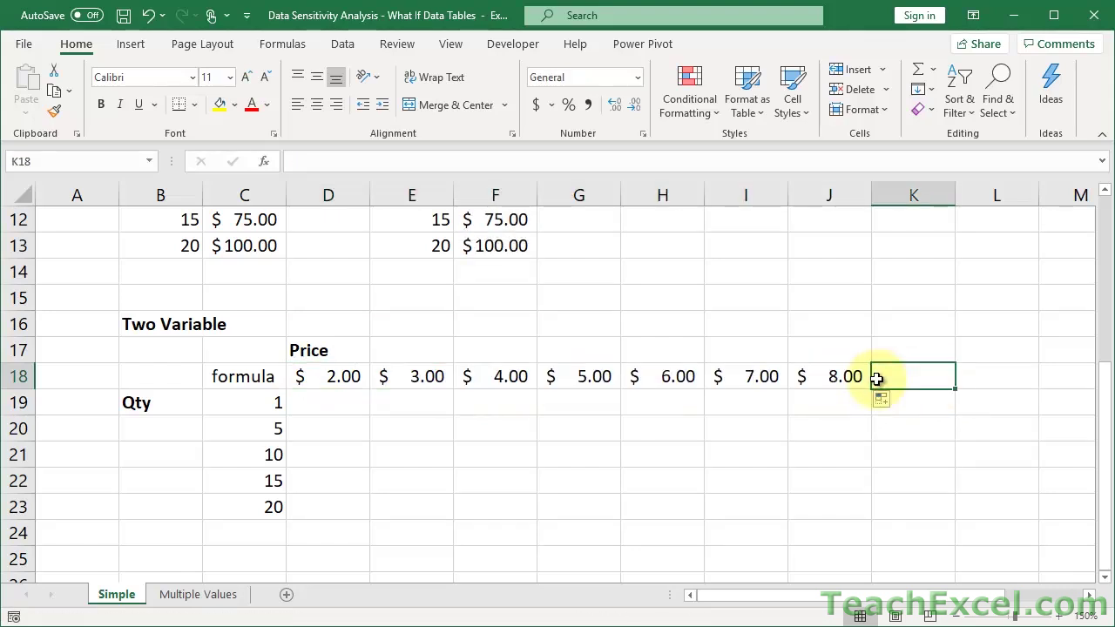
click(822, 380)
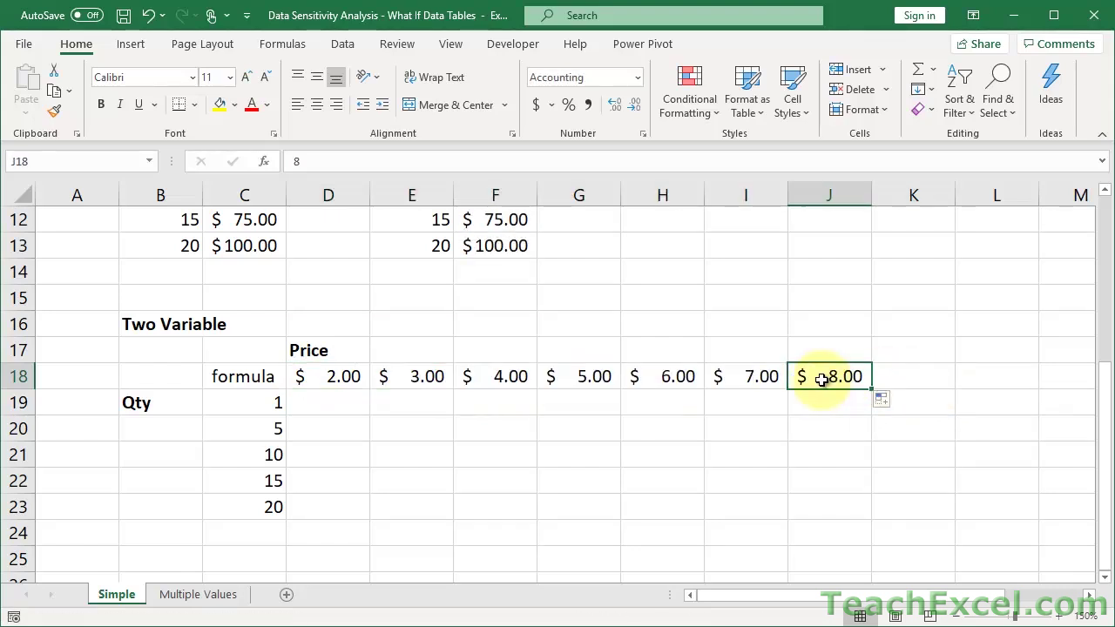
click(356, 378)
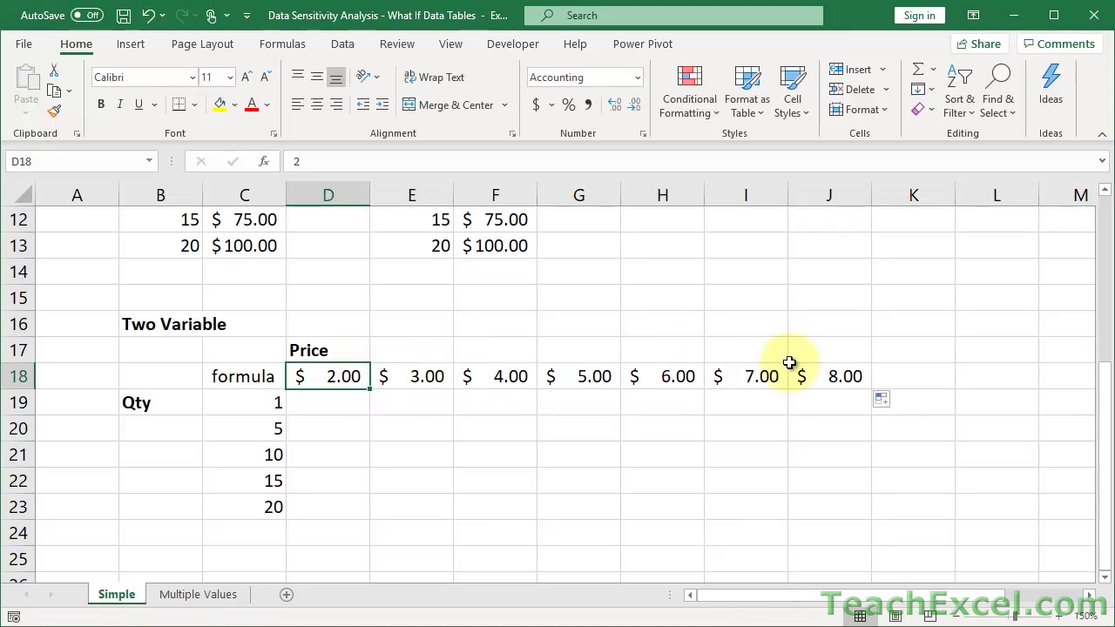
drag(257, 400, 264, 499)
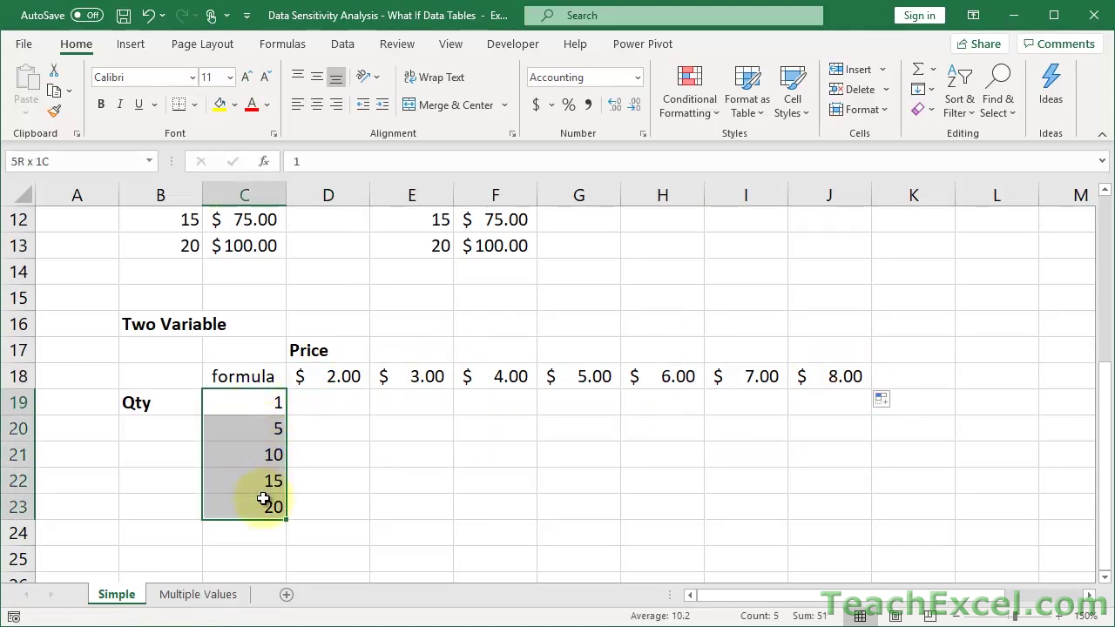
click(238, 381)
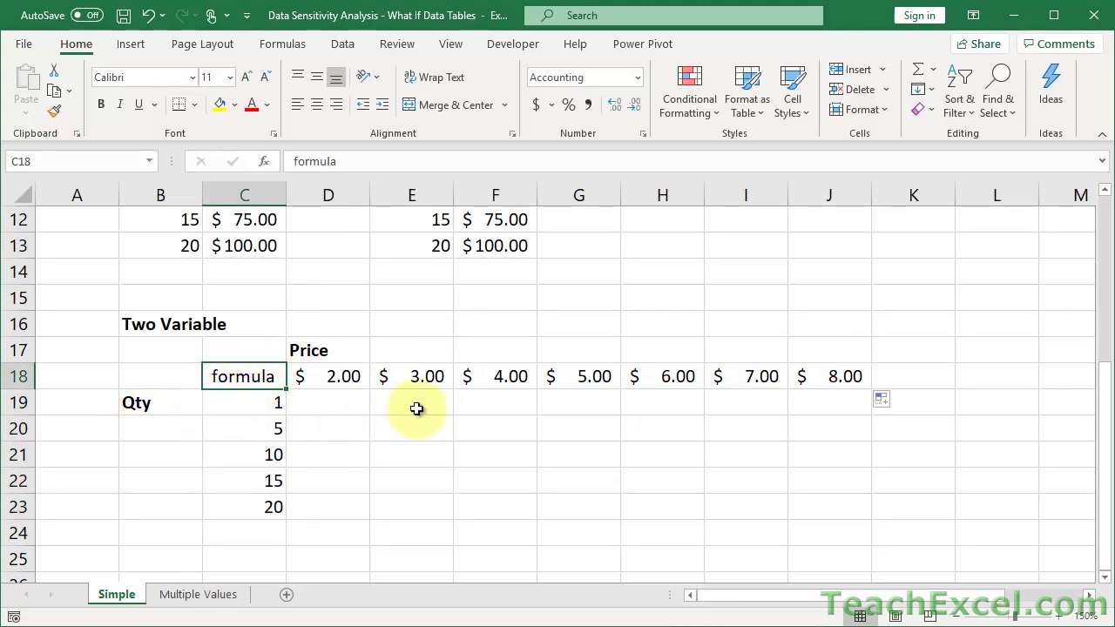
key(Delete)
scroll(417, 408, up, 3)
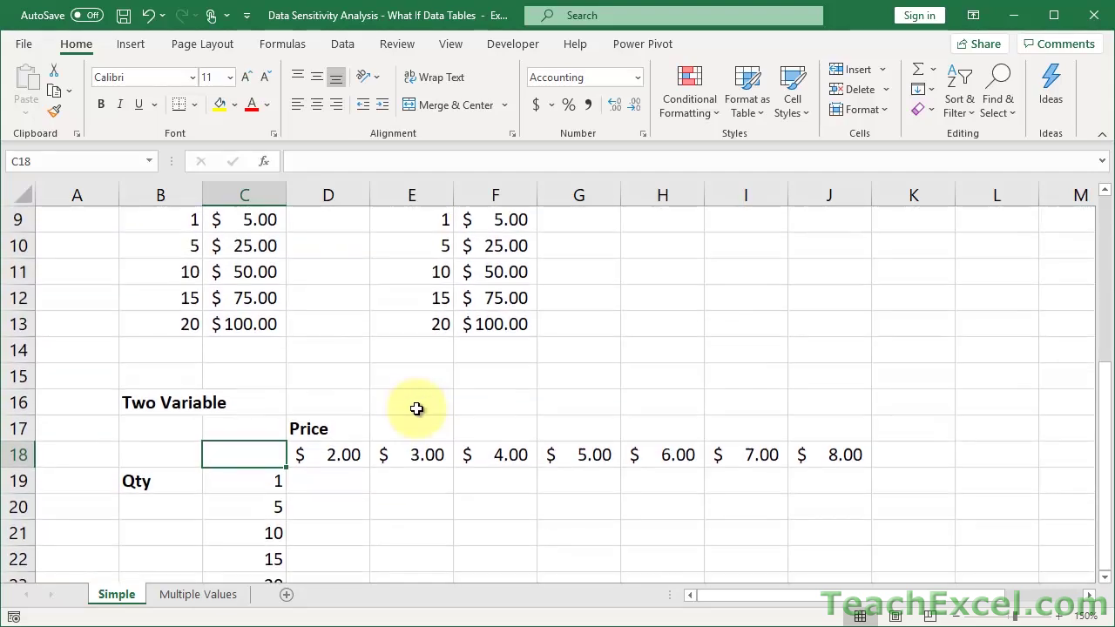
scroll(312, 348, up, 3)
click(247, 401)
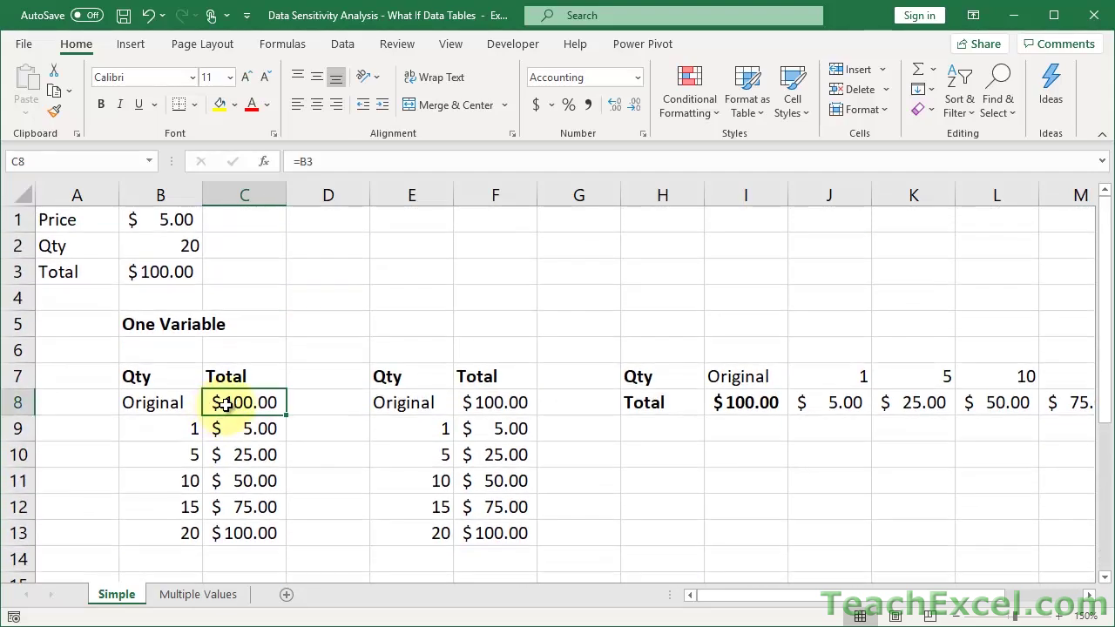
scroll(505, 414, down, 3)
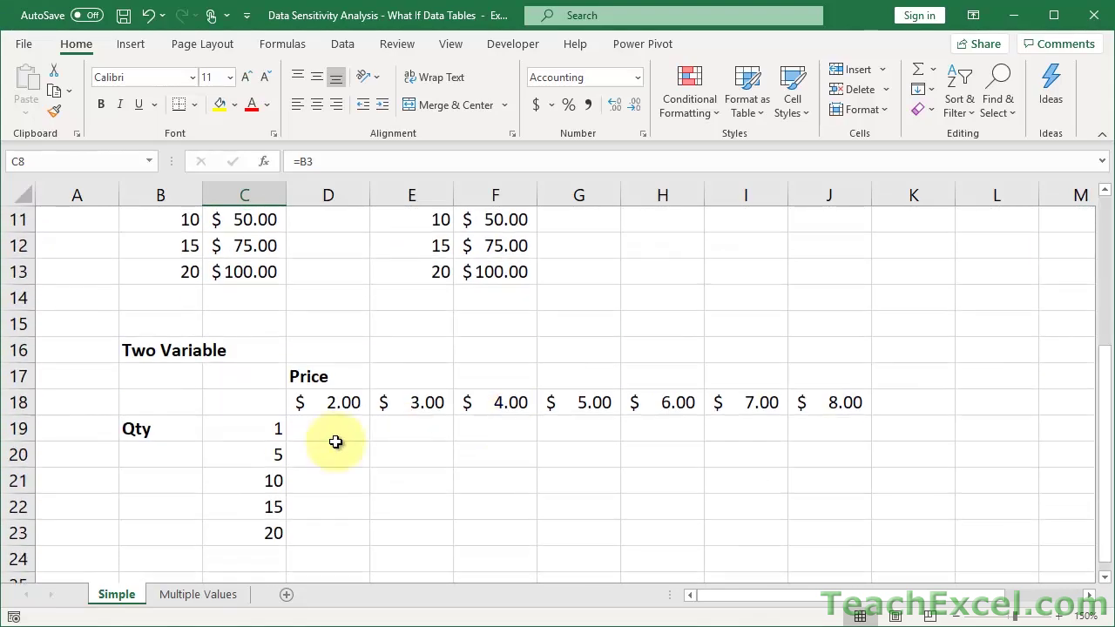
click(259, 402)
text(=)
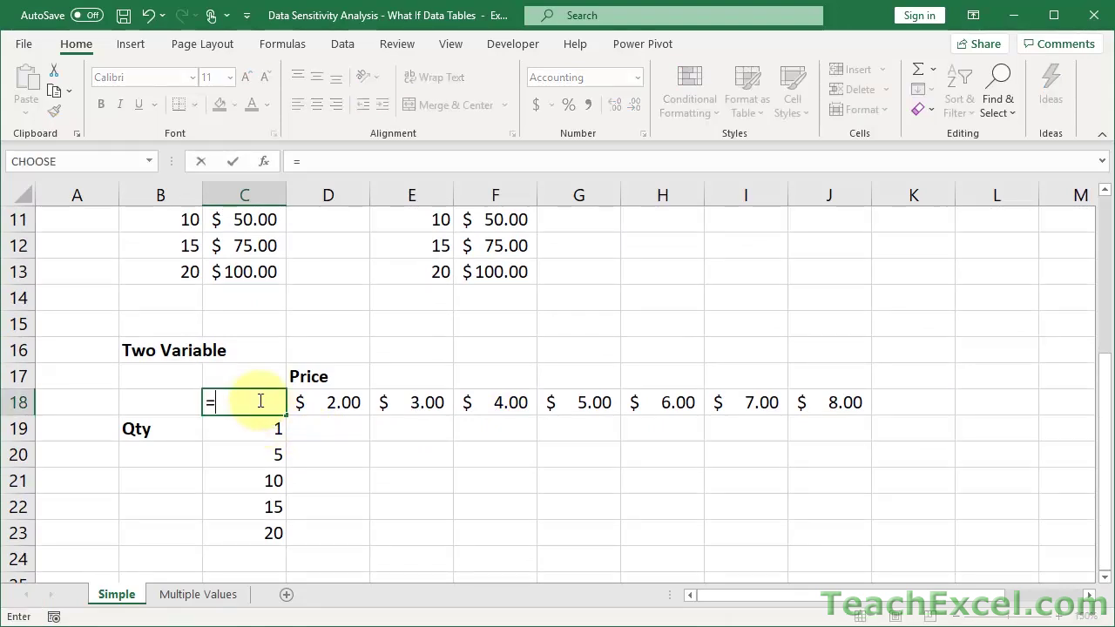
scroll(261, 398, up, 3)
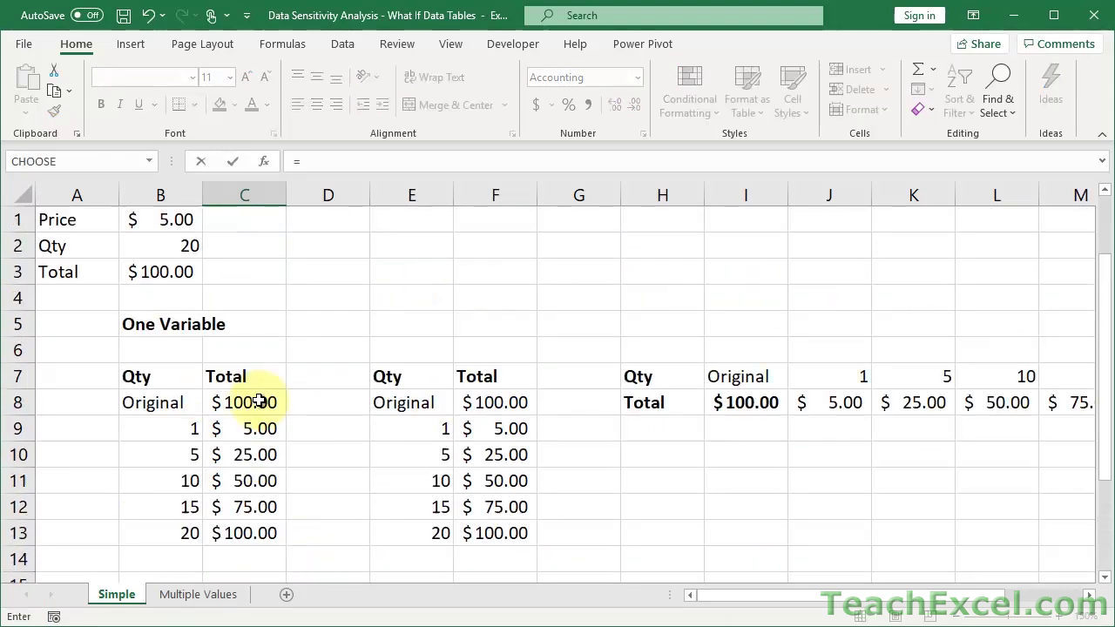
click(157, 275)
key(Return)
scroll(155, 281, down, 3)
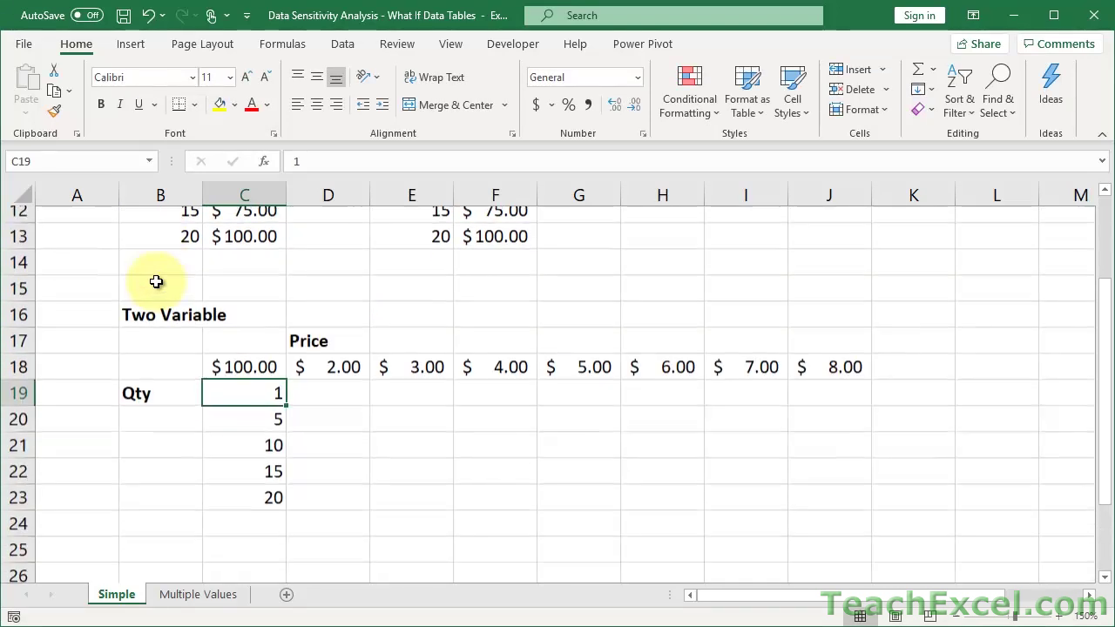
click(233, 324)
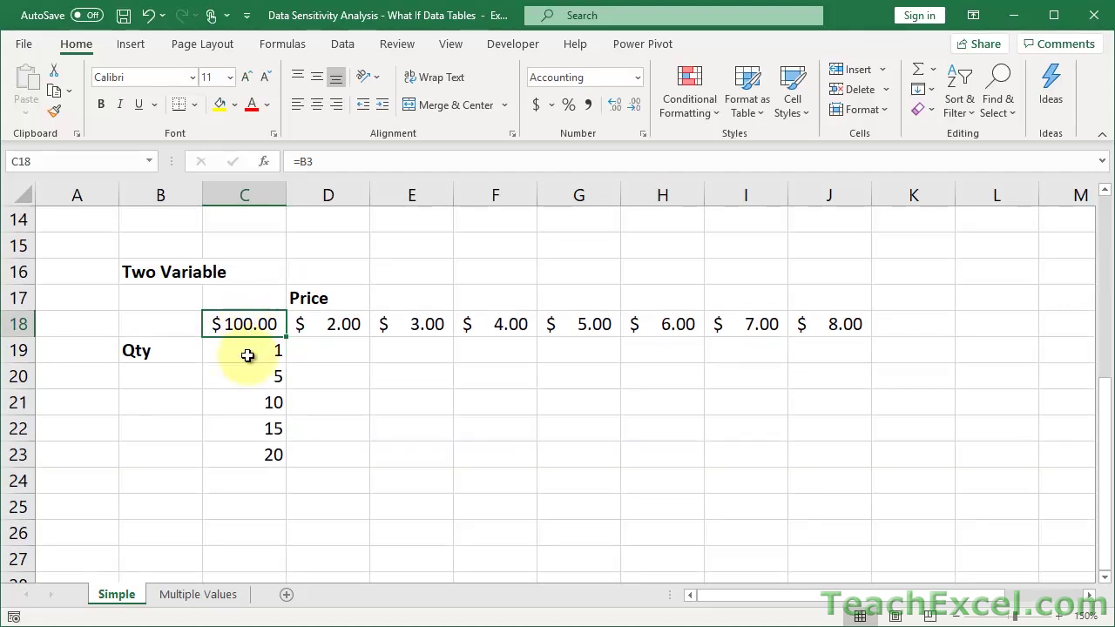
drag(247, 357, 241, 453)
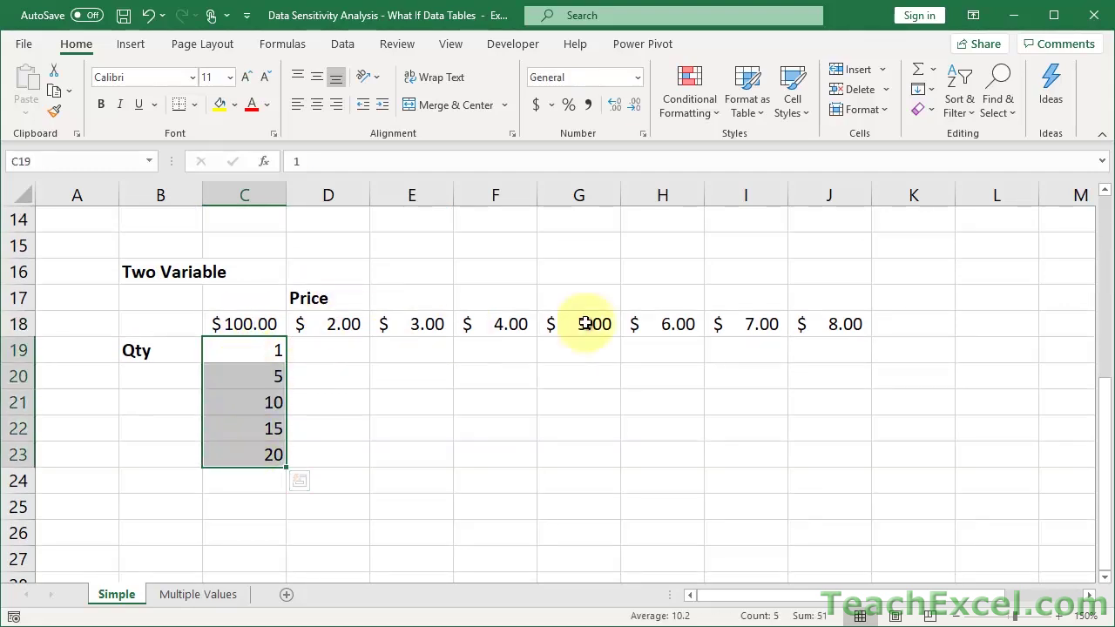
click(241, 328)
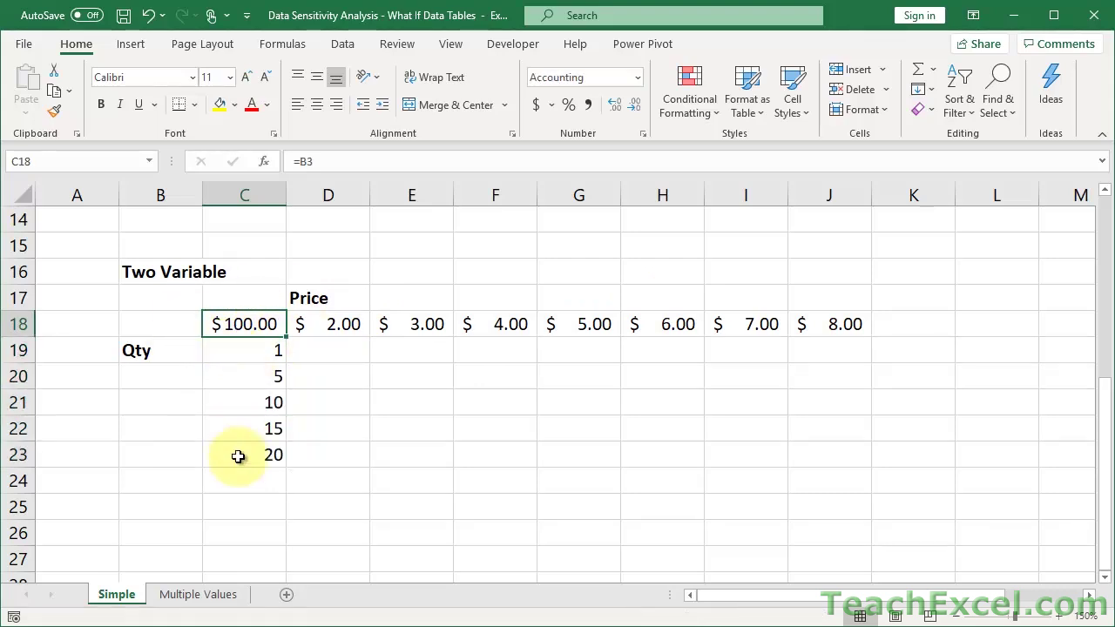
click(321, 355)
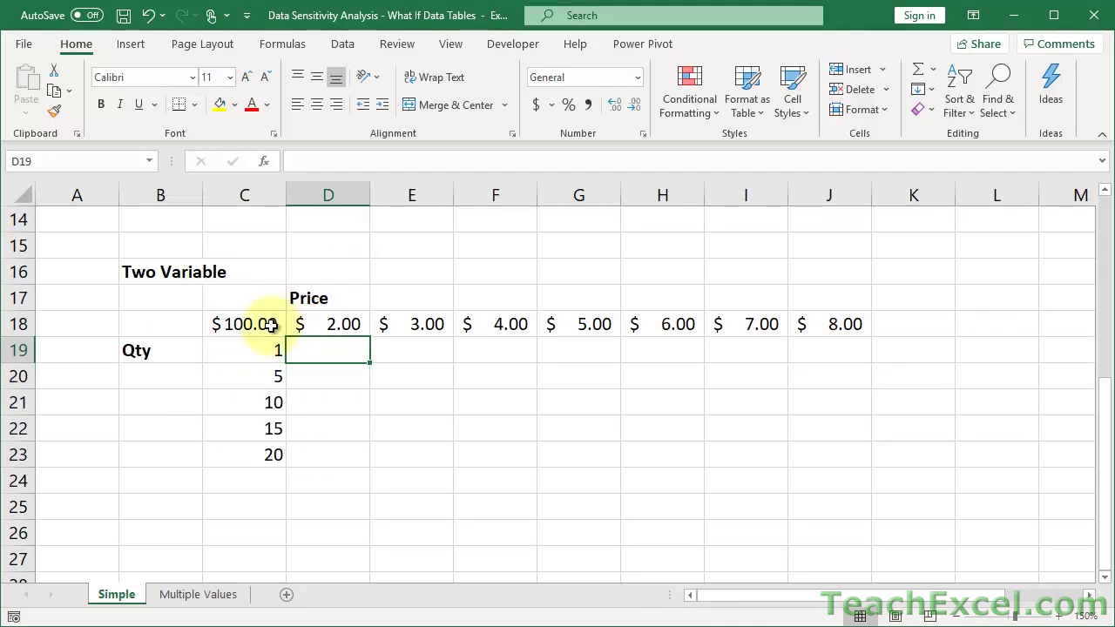
- Select the whole two-variable table range C18:J23
click(243, 325)
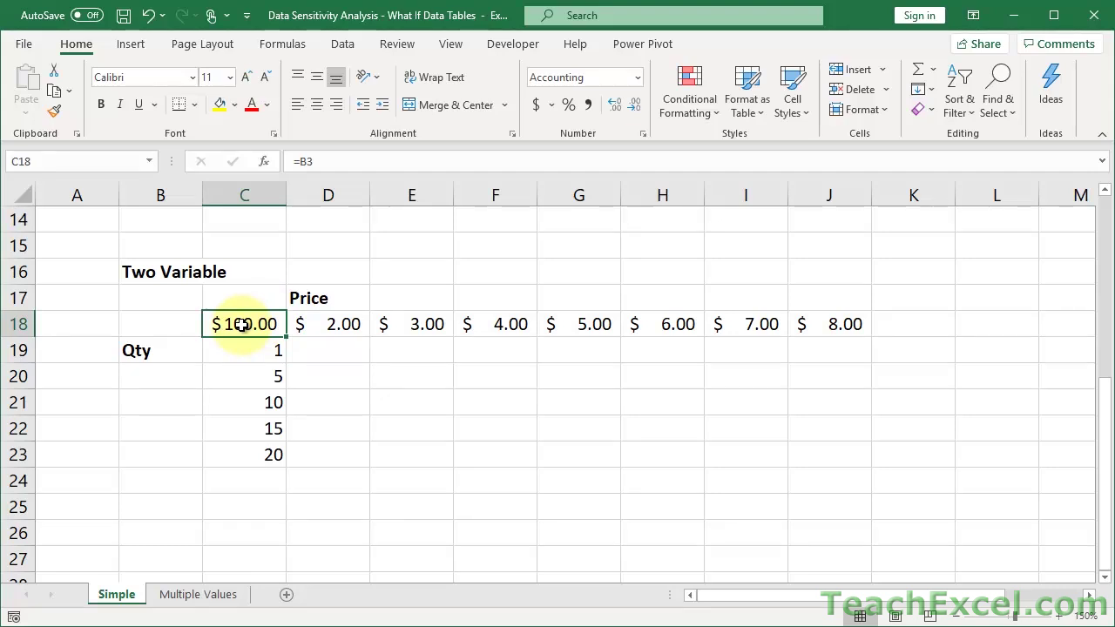
drag(242, 325, 829, 457)
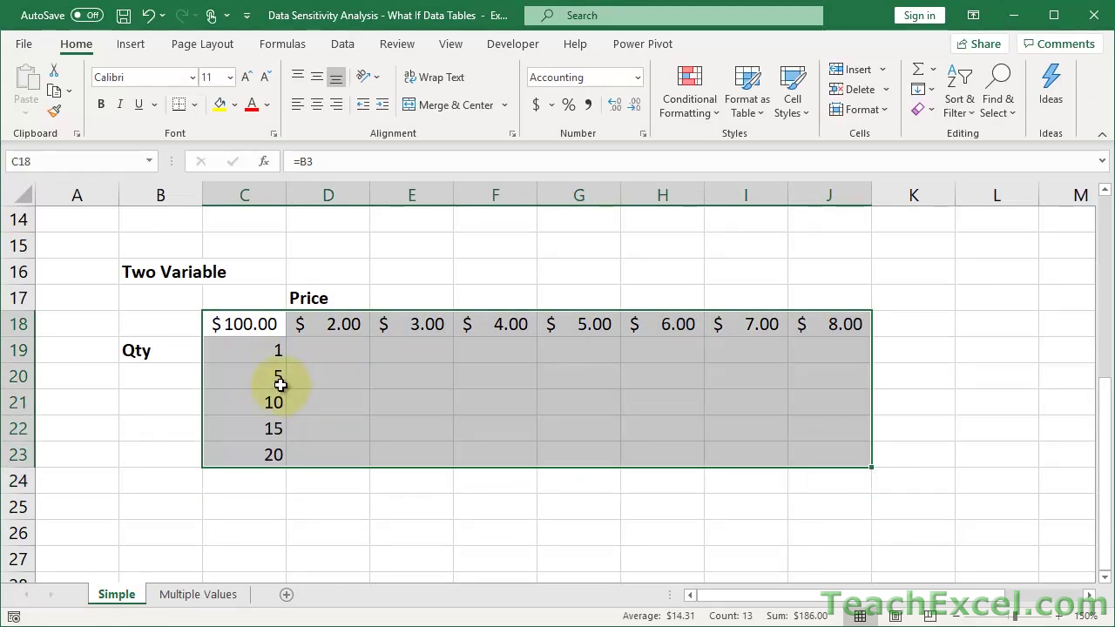
scroll(280, 384, up, 2)
scroll(280, 385, up, 2)
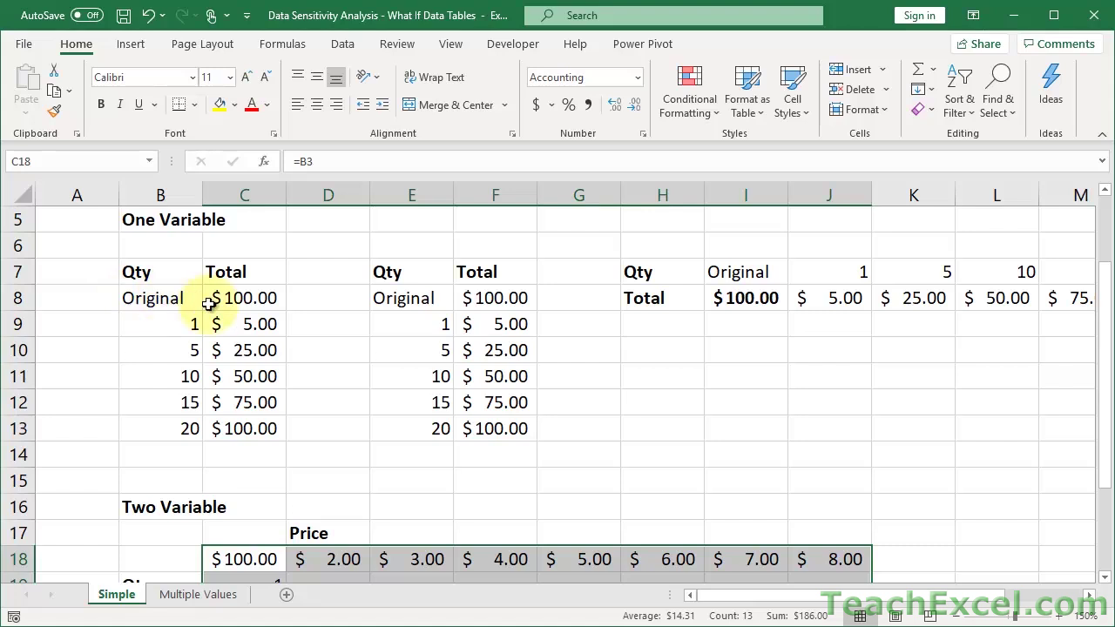
scroll(288, 392, down, 3)
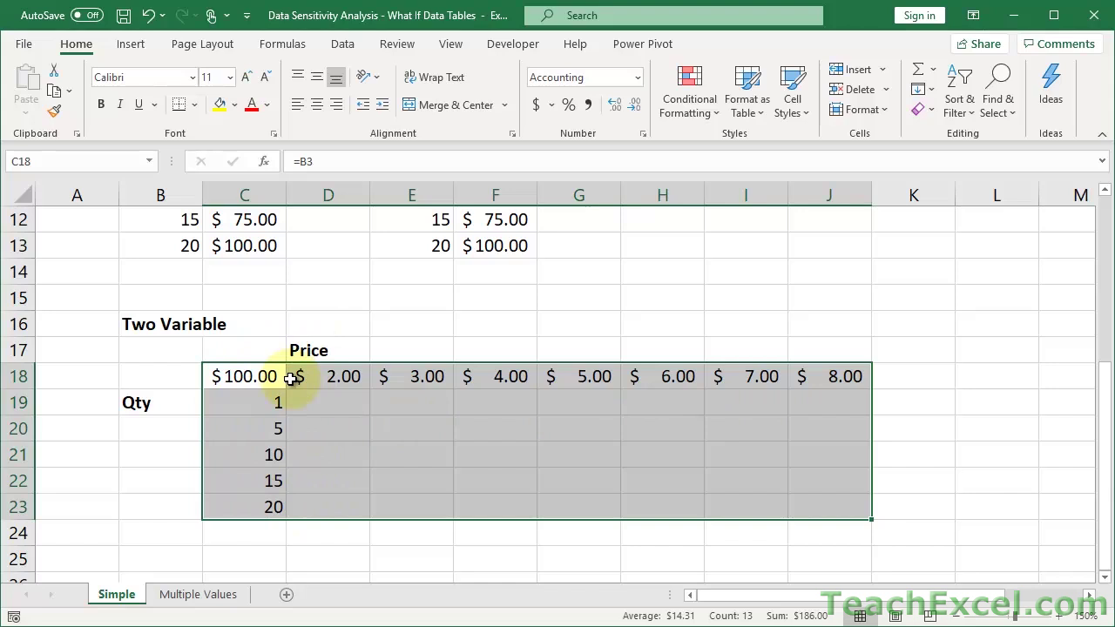
- Create a data table with row input B1 (Price) and column input B2 (Qty)
click(343, 46)
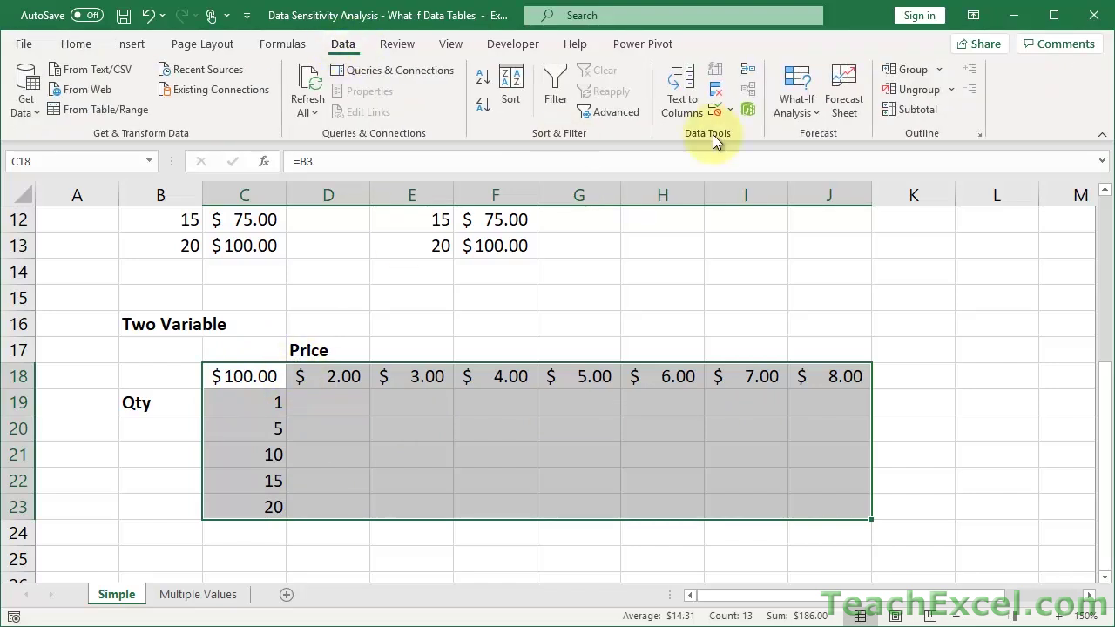
click(794, 100)
click(827, 195)
drag(398, 306, 589, 242)
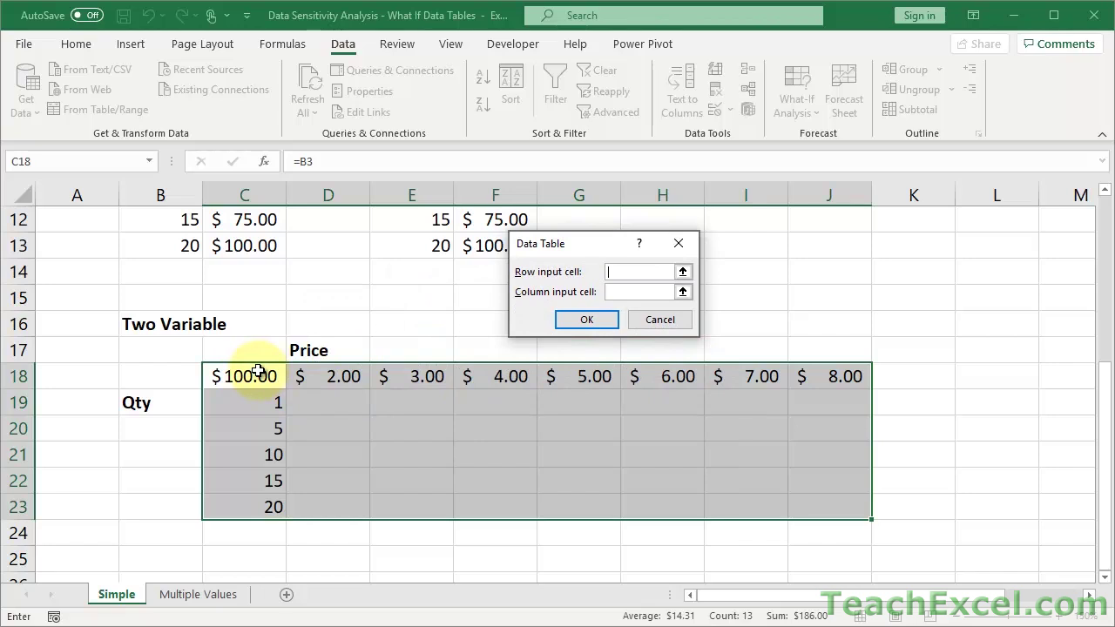
scroll(253, 392, up, 4)
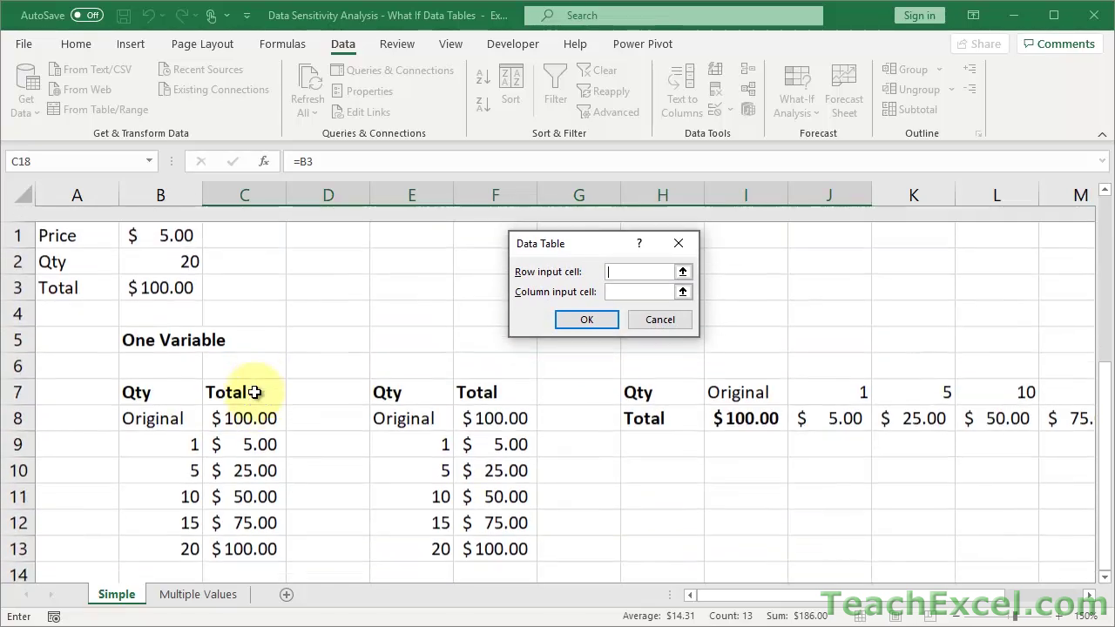
click(176, 219)
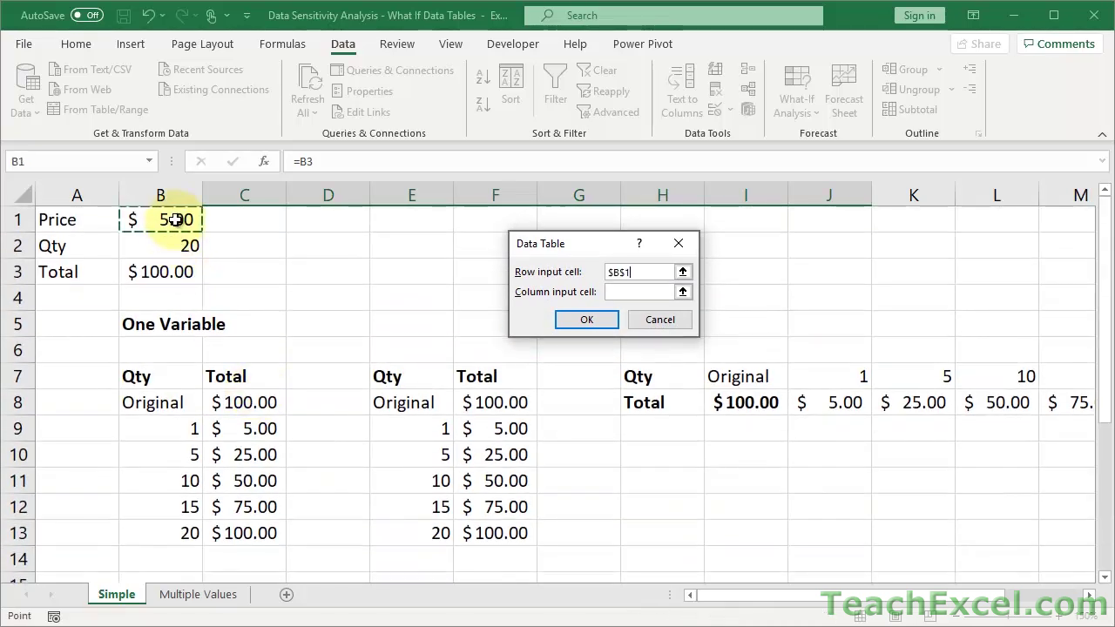
click(643, 292)
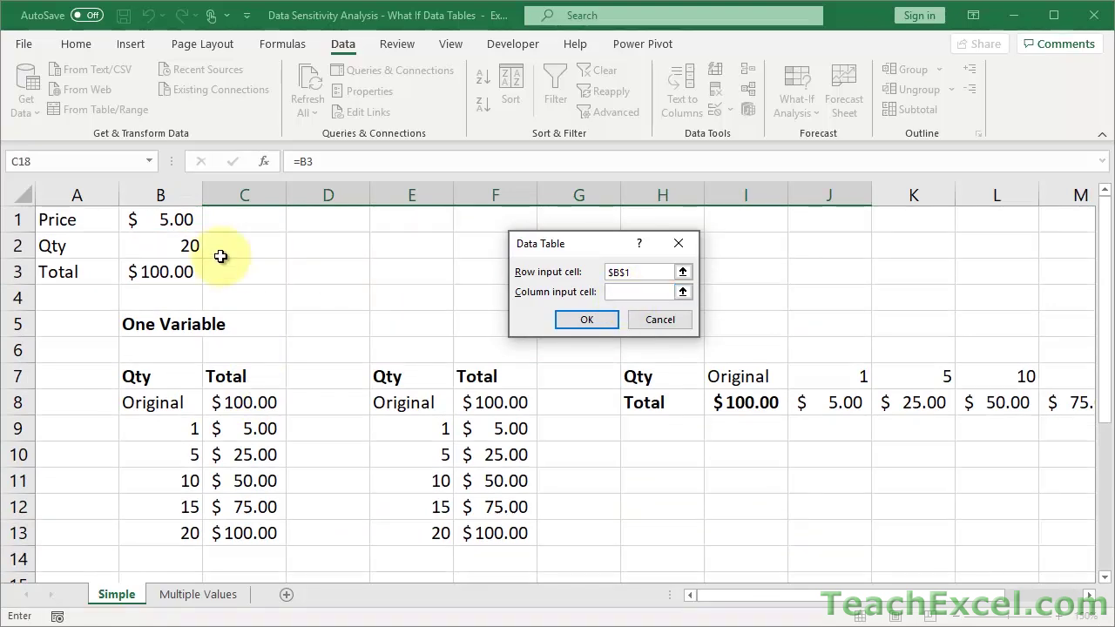
click(179, 246)
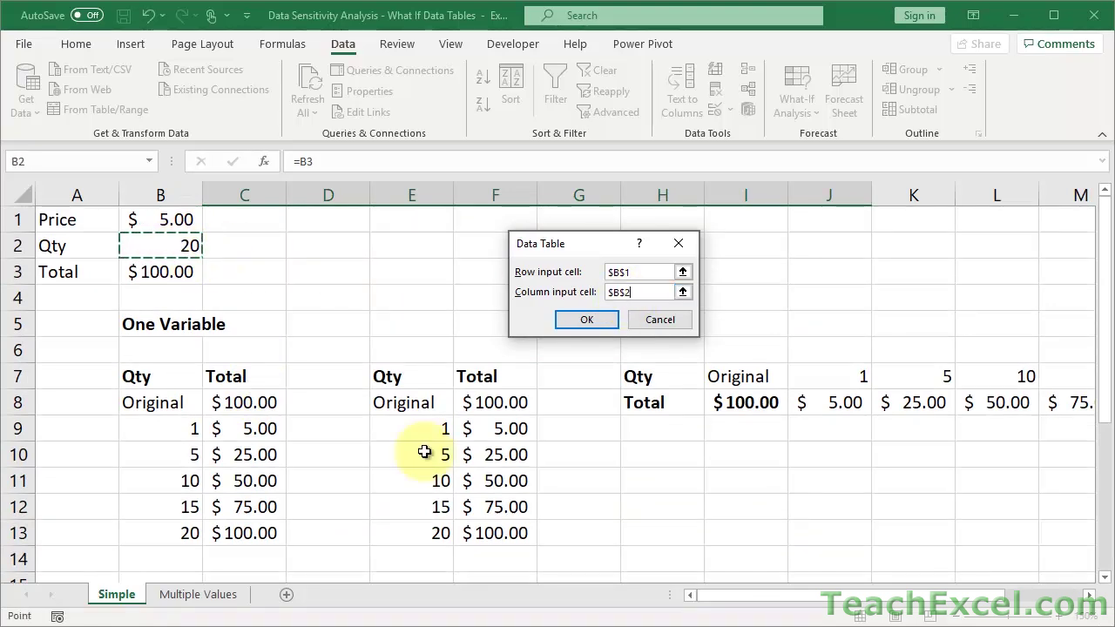
scroll(418, 450, down, 4)
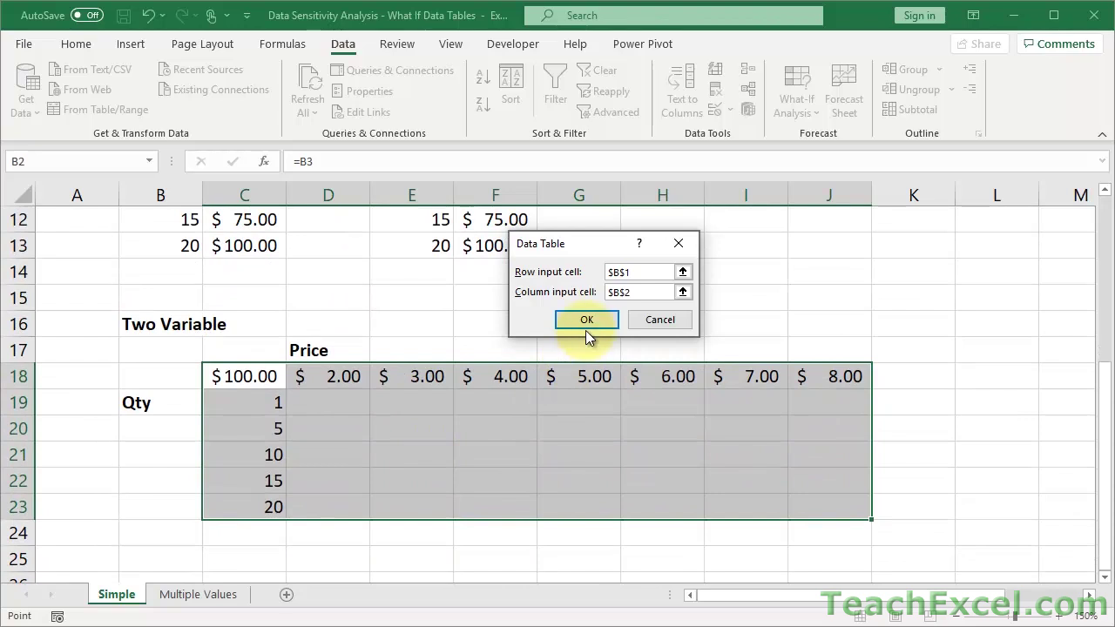
click(586, 320)
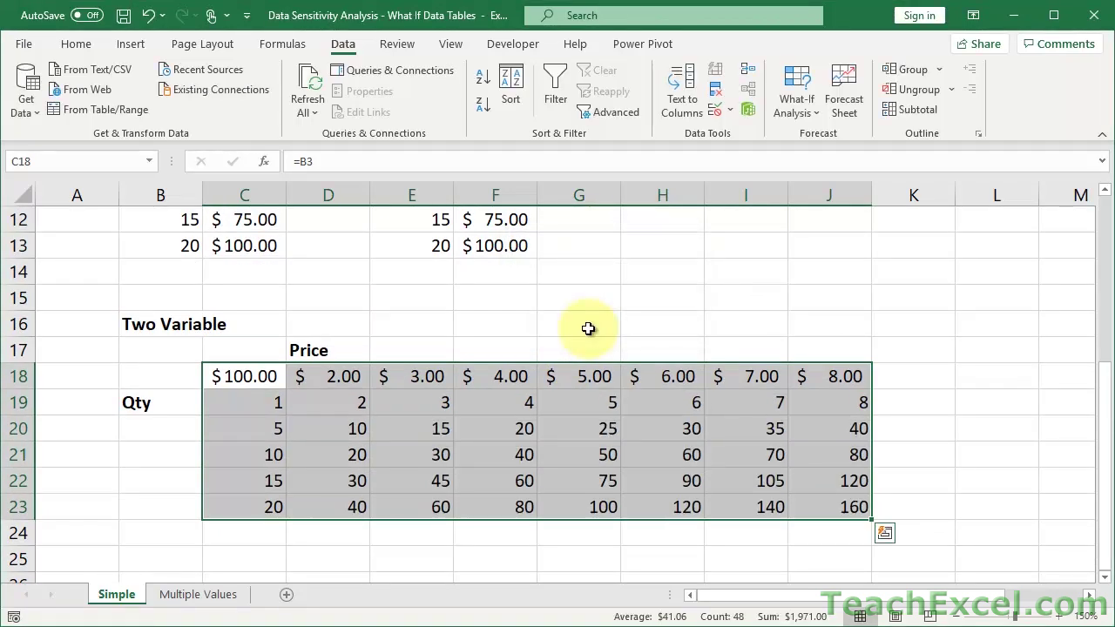
- Inspect the Qty and Price headers and results such as D19, G19 and G22 (75)
click(272, 402)
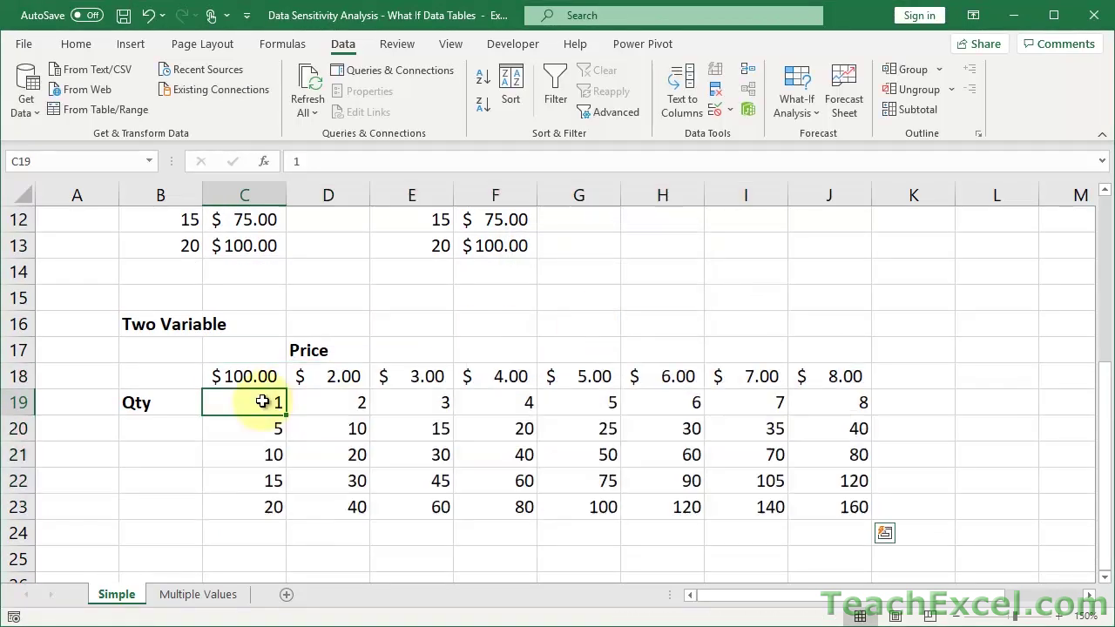
click(336, 375)
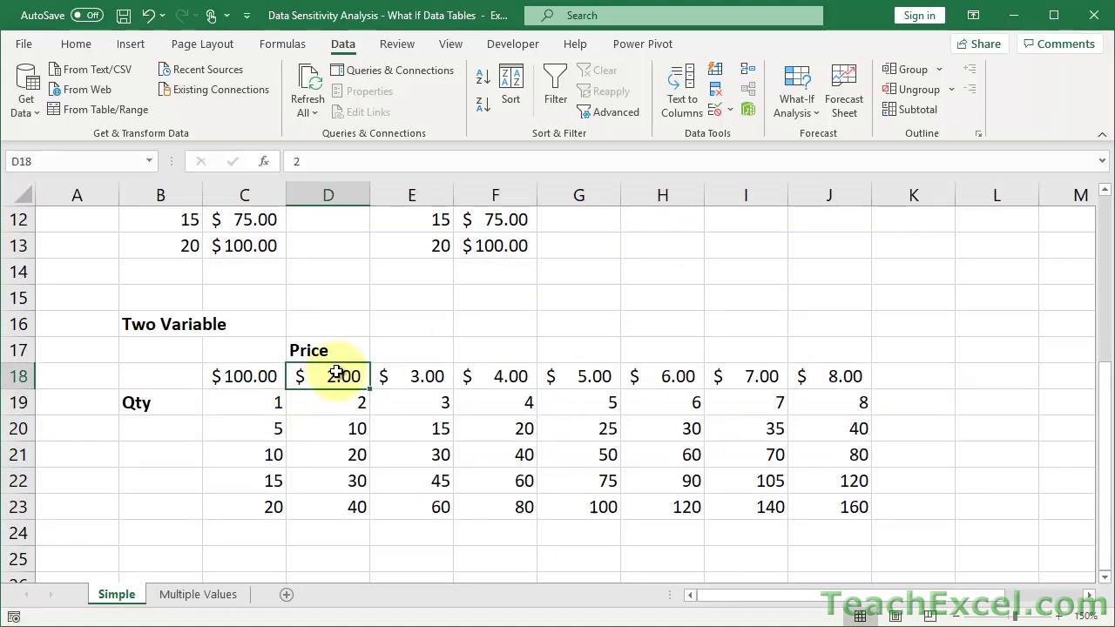
click(345, 402)
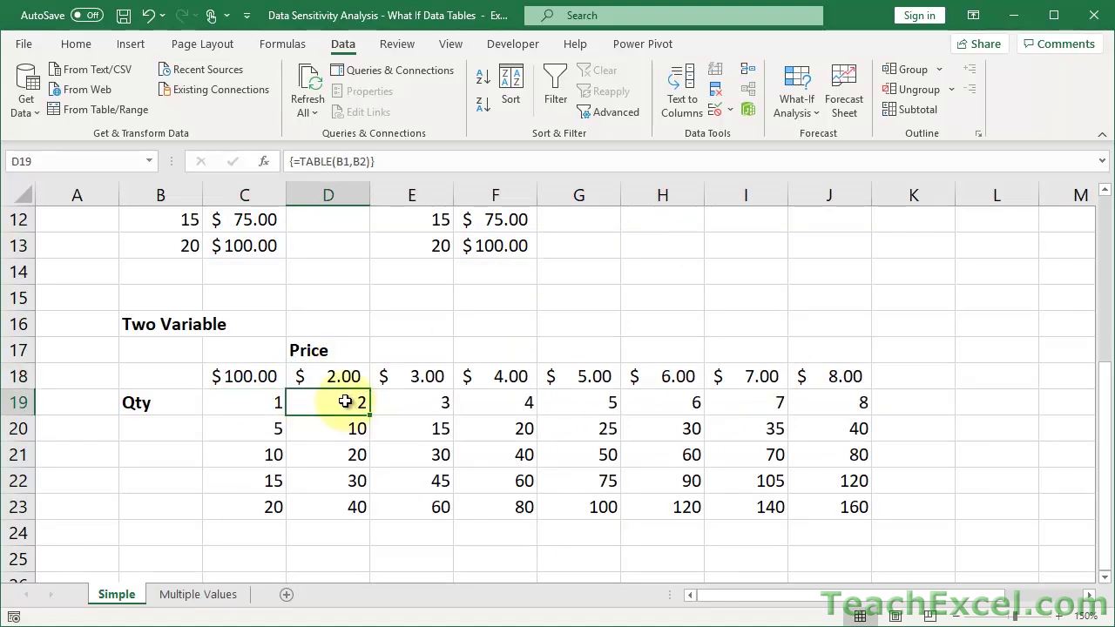
click(273, 403)
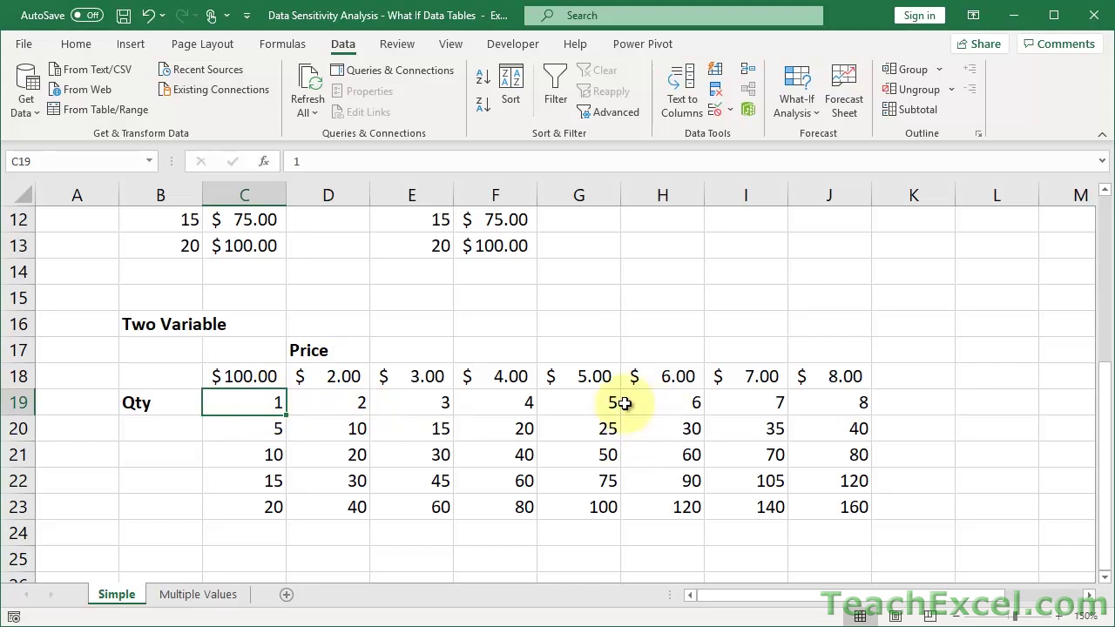
click(589, 400)
click(242, 483)
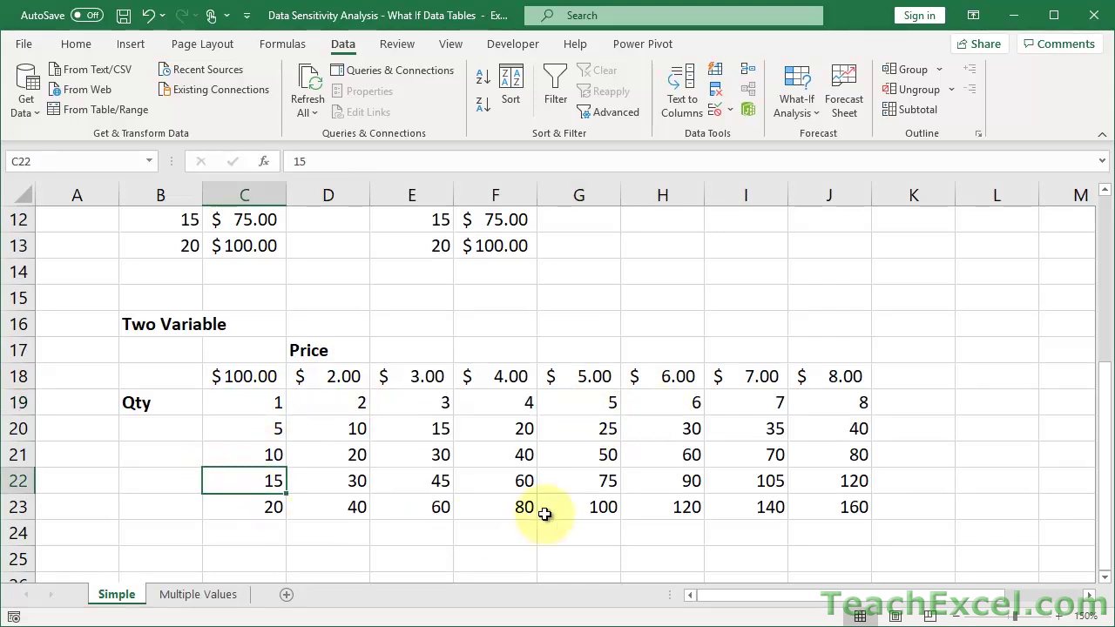
click(574, 485)
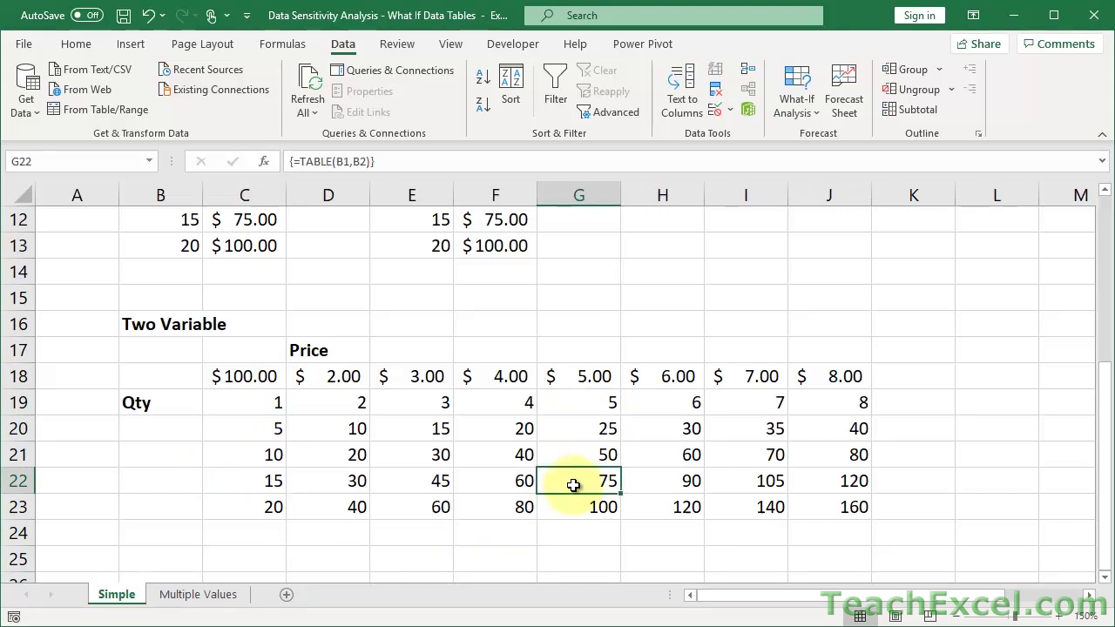
- Format D19:J23 as Accounting currency with zero decimal places
drag(329, 410, 836, 516)
click(76, 43)
click(537, 105)
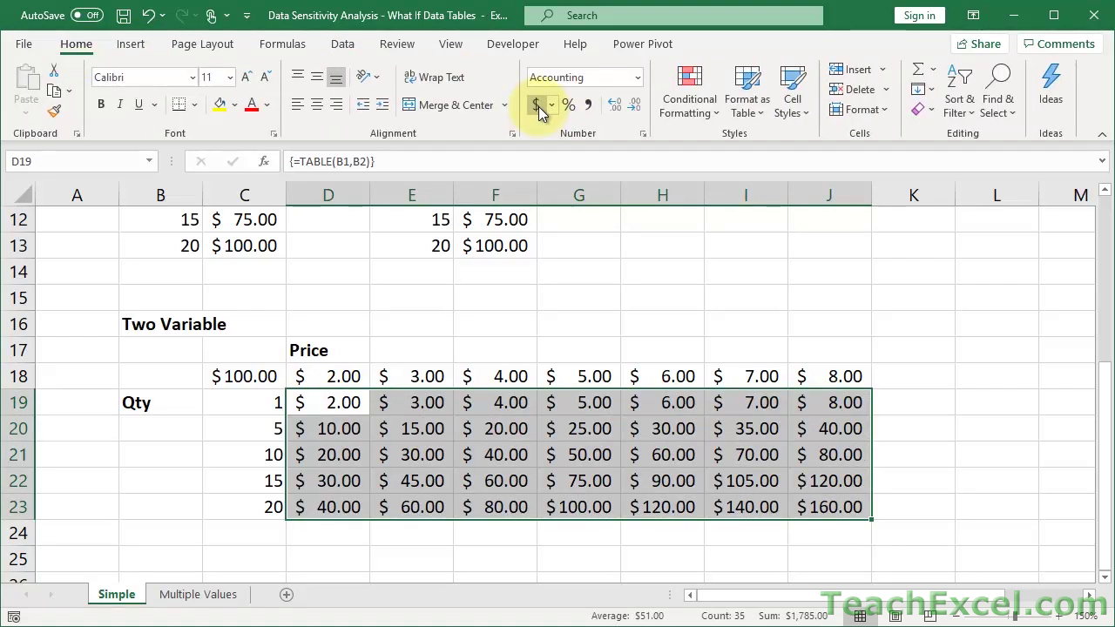
click(635, 105)
click(635, 106)
click(331, 406)
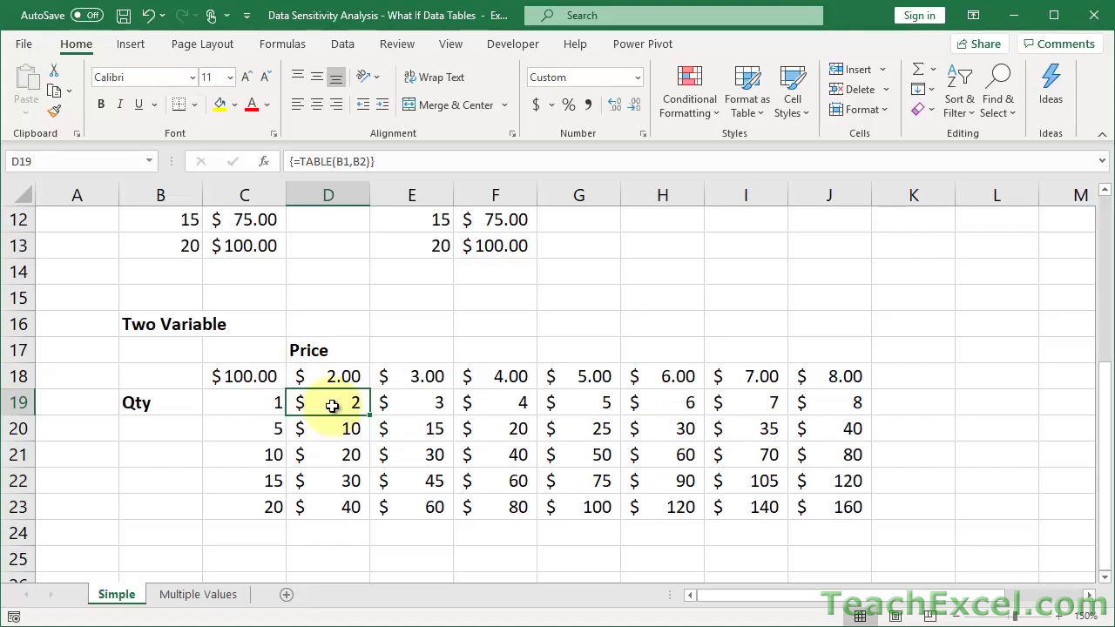
scroll(332, 406, up, 4)
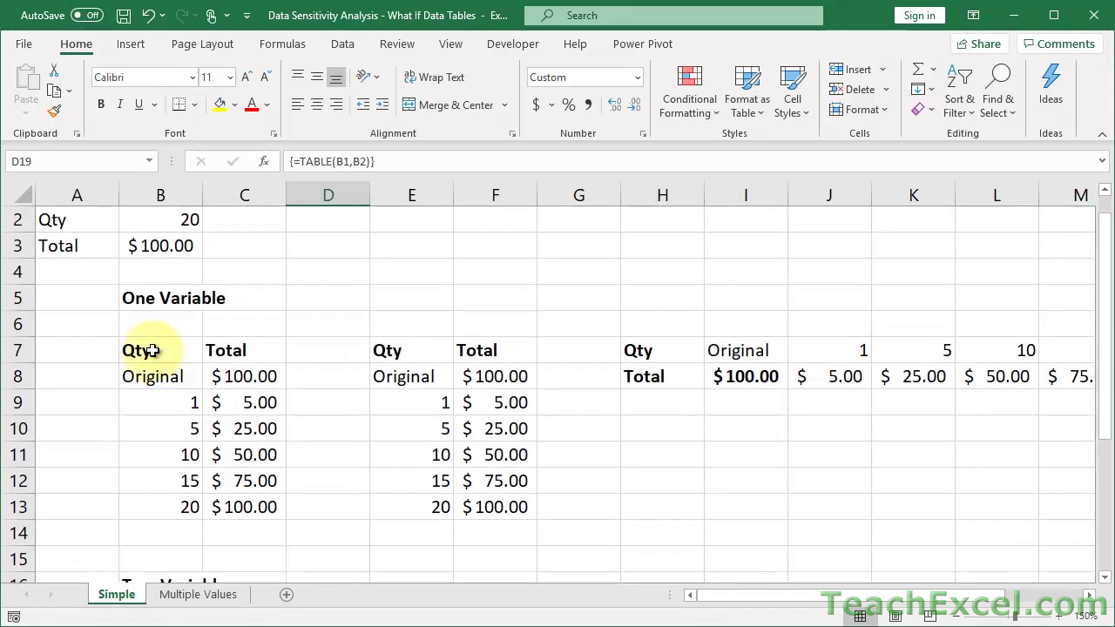
drag(153, 350, 235, 350)
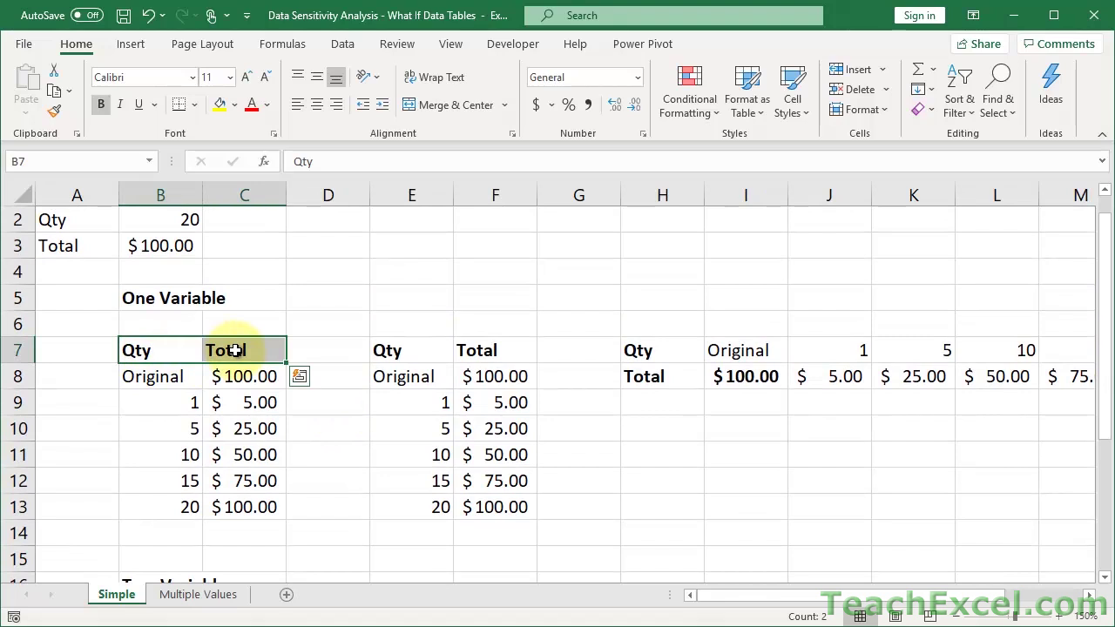
click(159, 349)
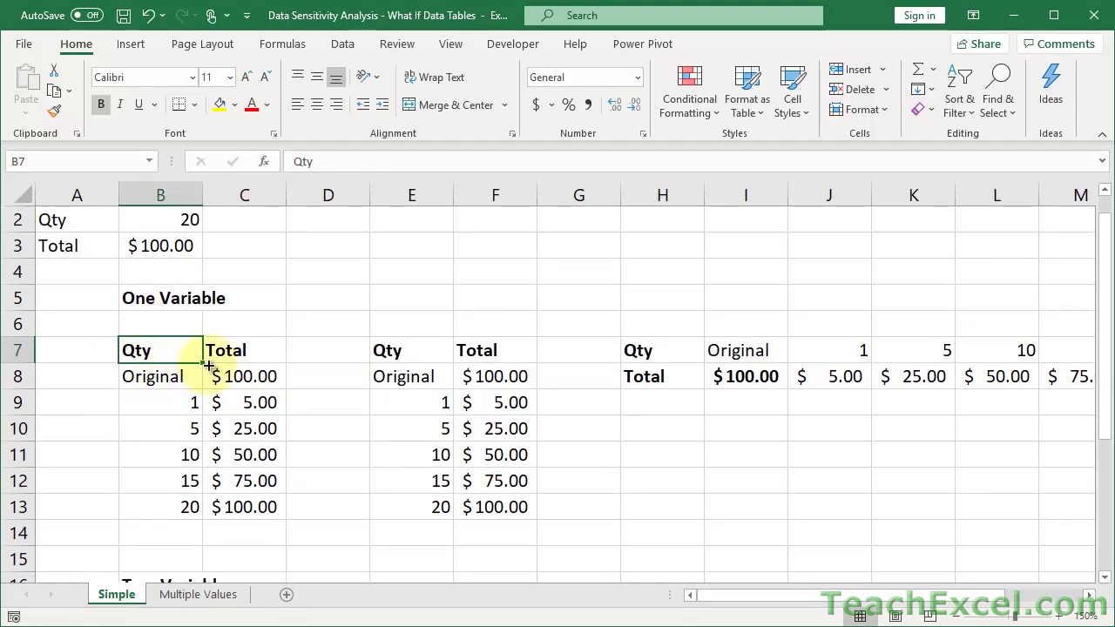
click(241, 353)
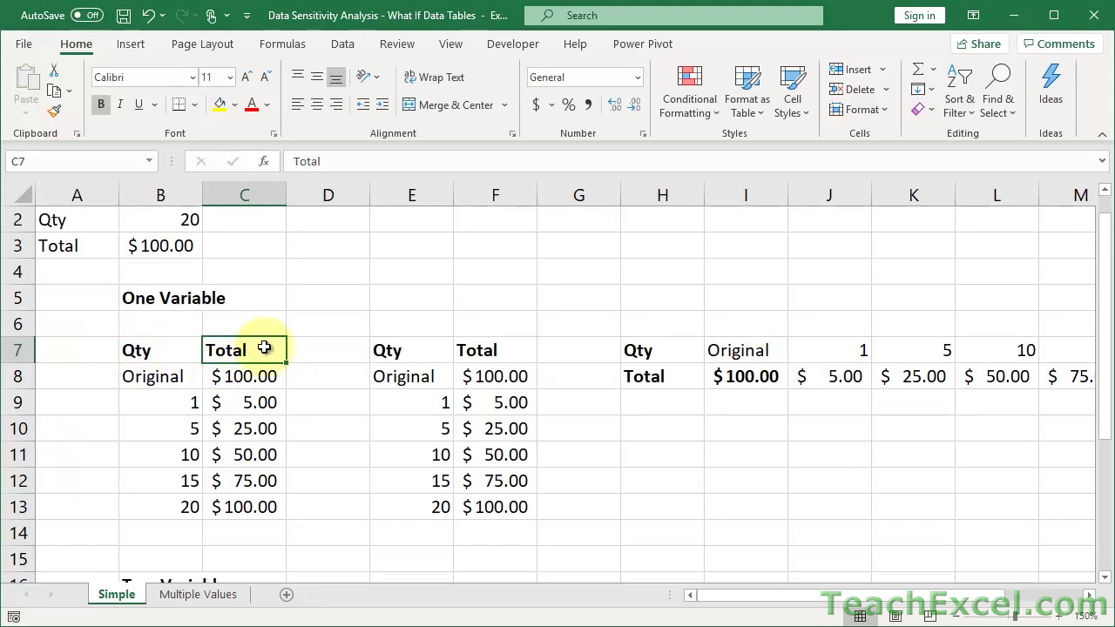
drag(157, 349, 152, 500)
drag(229, 352, 236, 505)
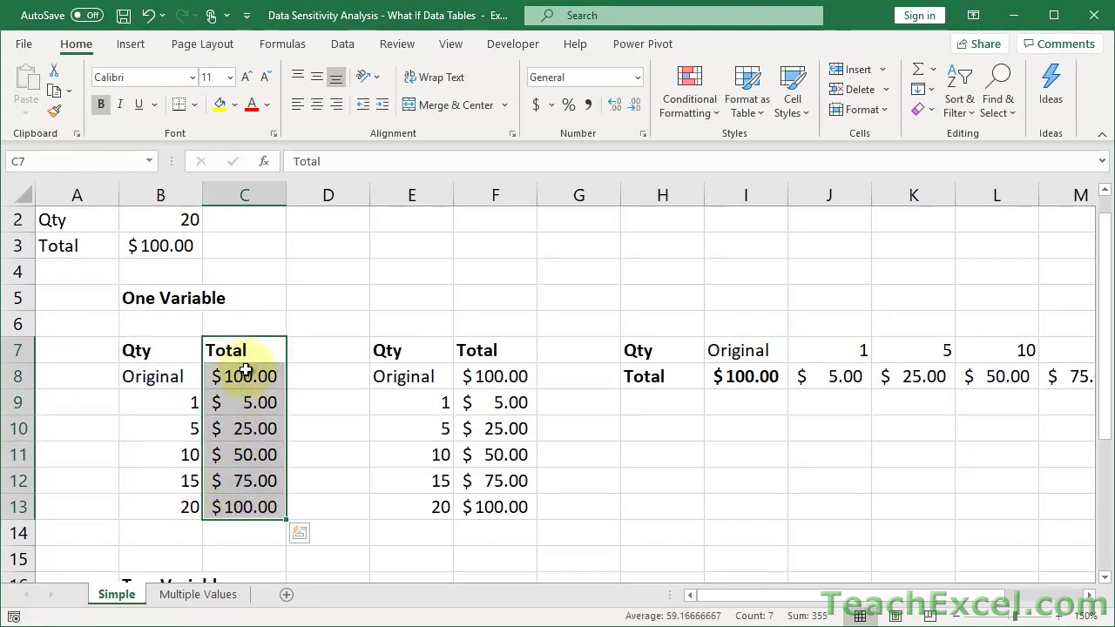
click(246, 373)
text(=B3)
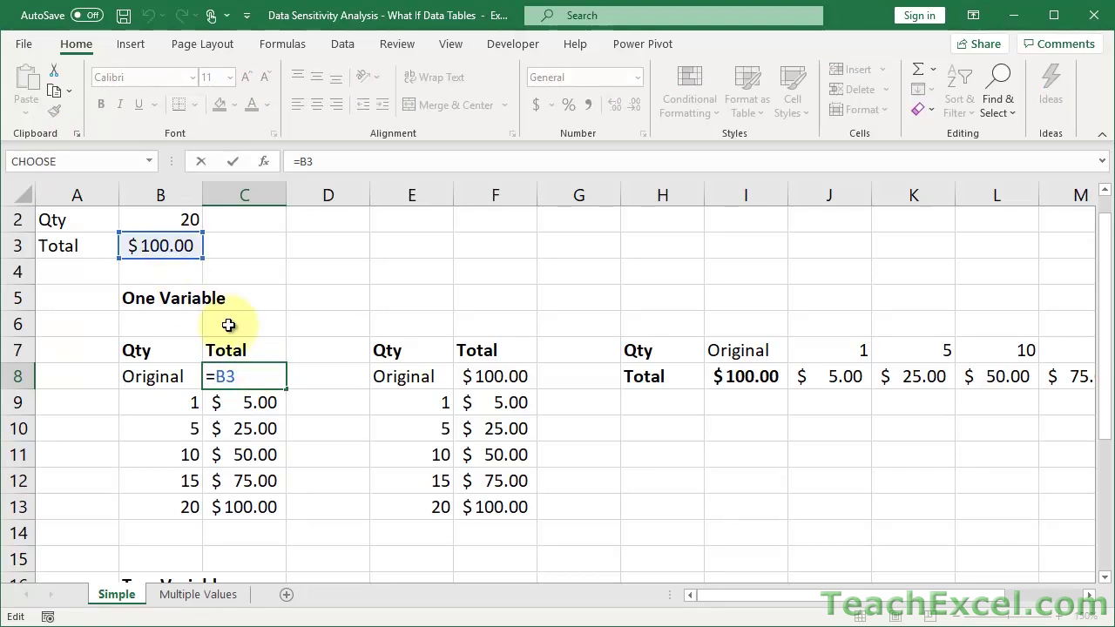
key(ctrl+Return)
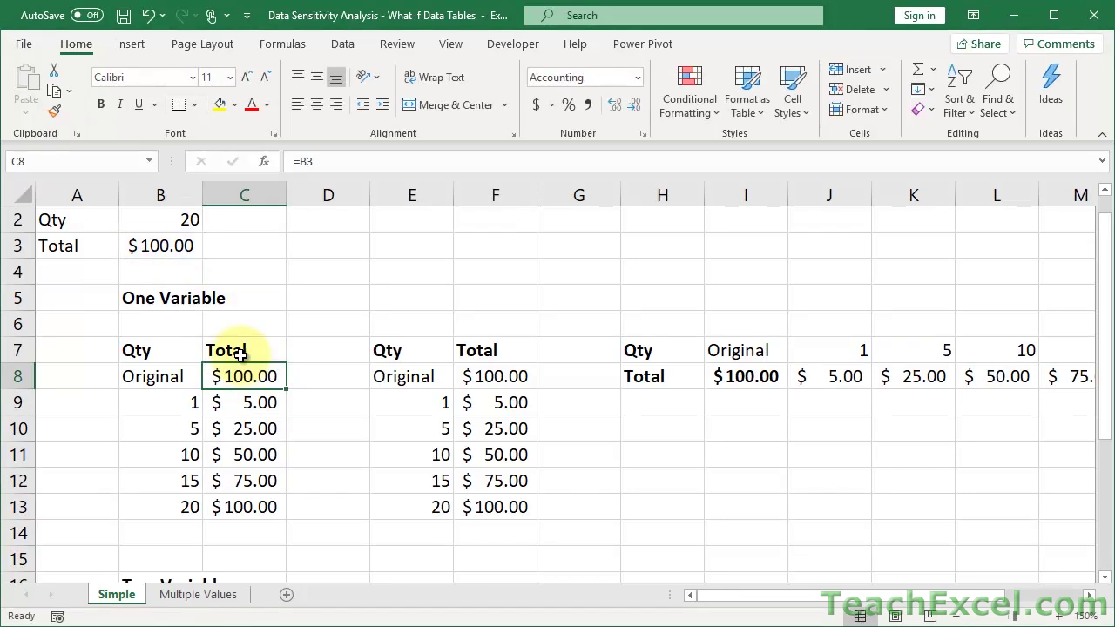
scroll(240, 354, down, 4)
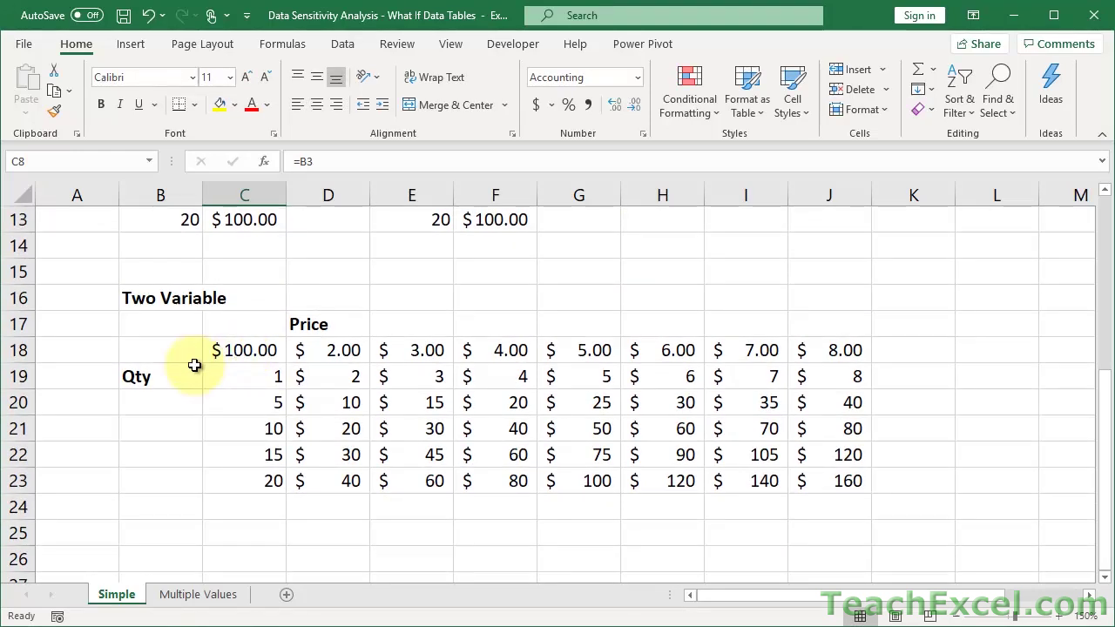
click(169, 376)
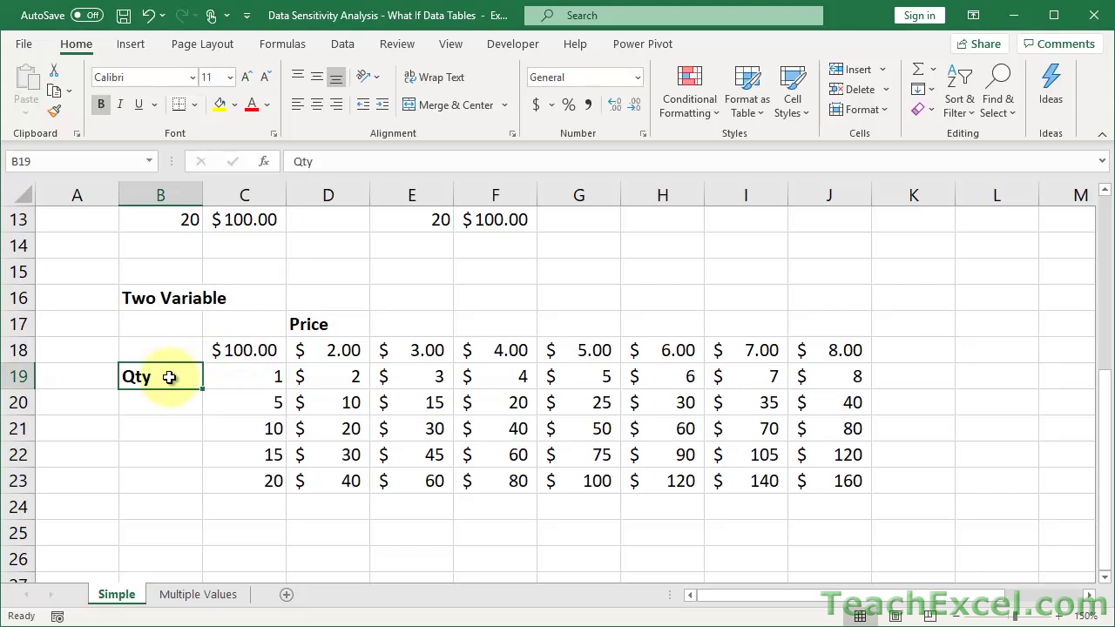
click(250, 349)
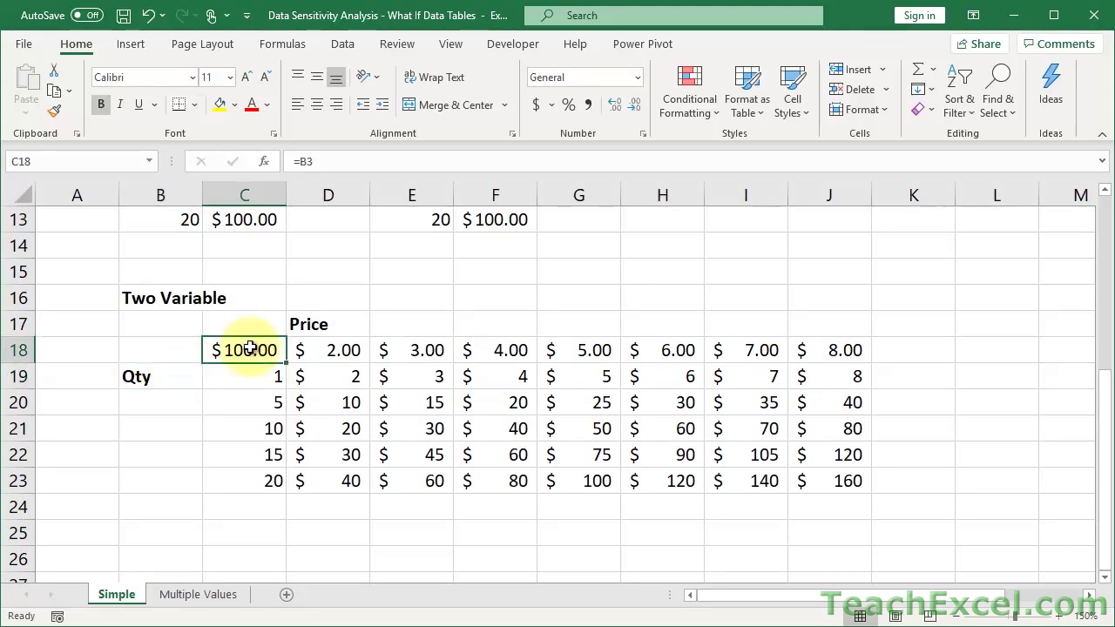
click(327, 323)
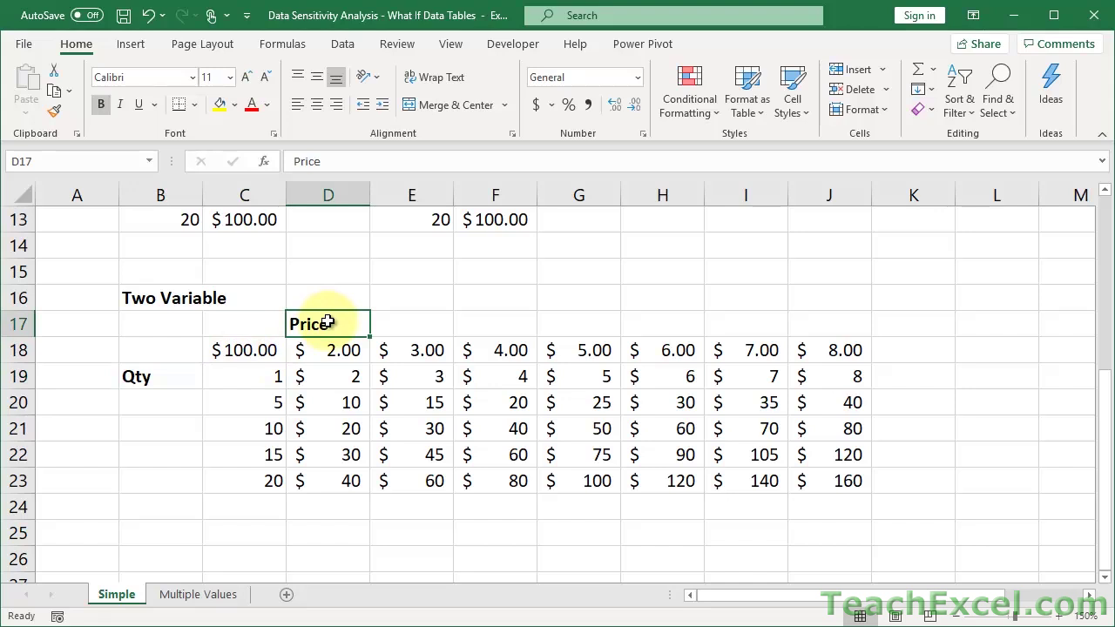
click(166, 366)
drag(249, 349, 310, 341)
click(312, 324)
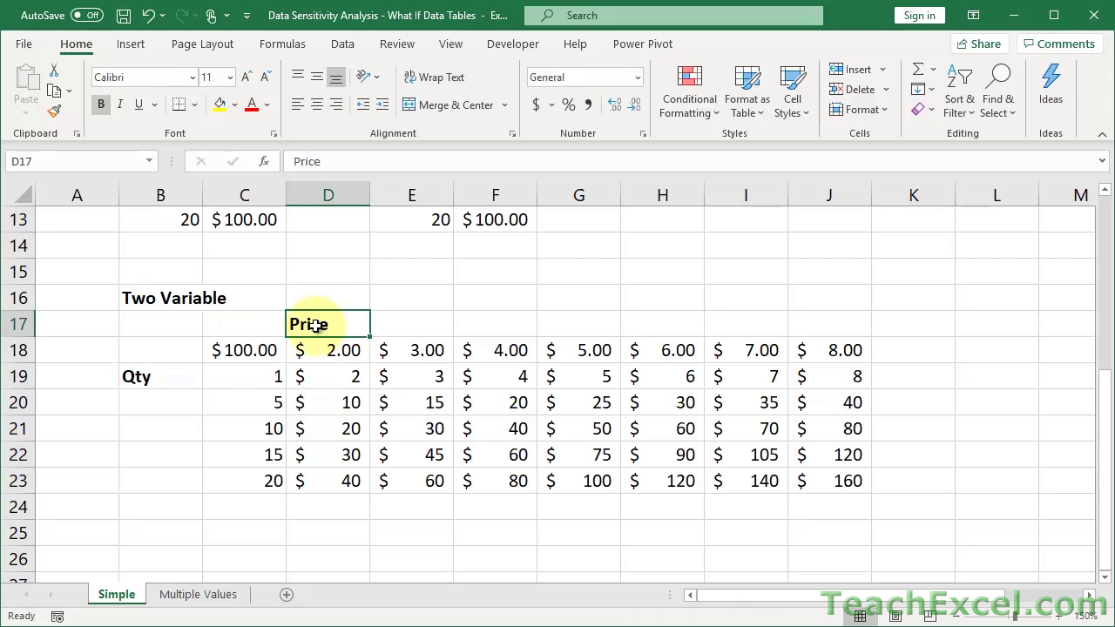
drag(247, 378, 249, 495)
click(245, 507)
drag(323, 352, 845, 349)
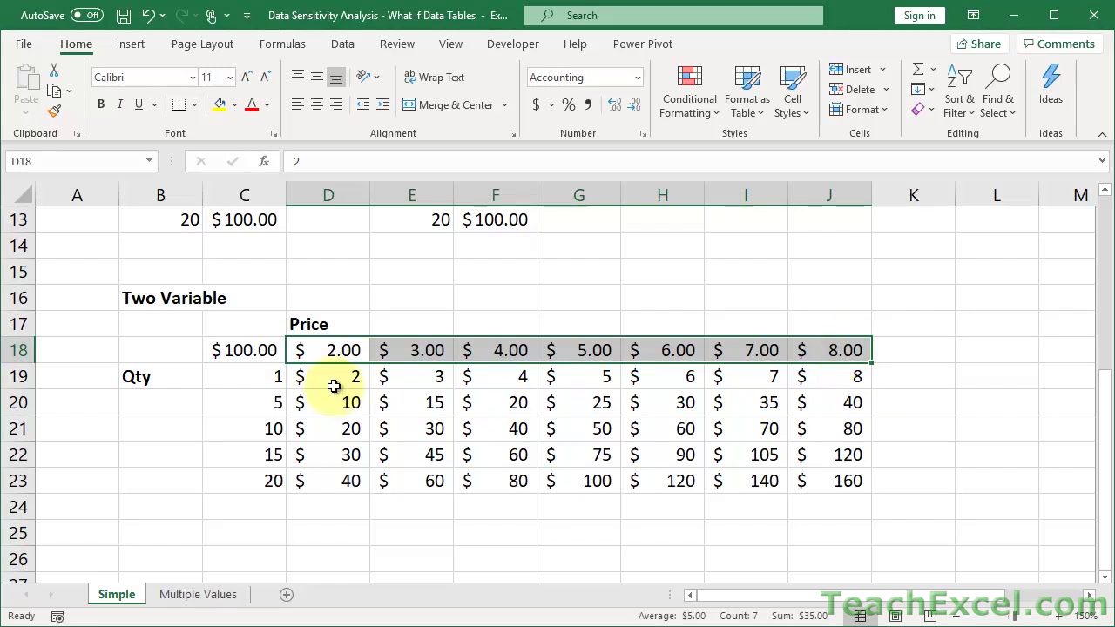
click(252, 350)
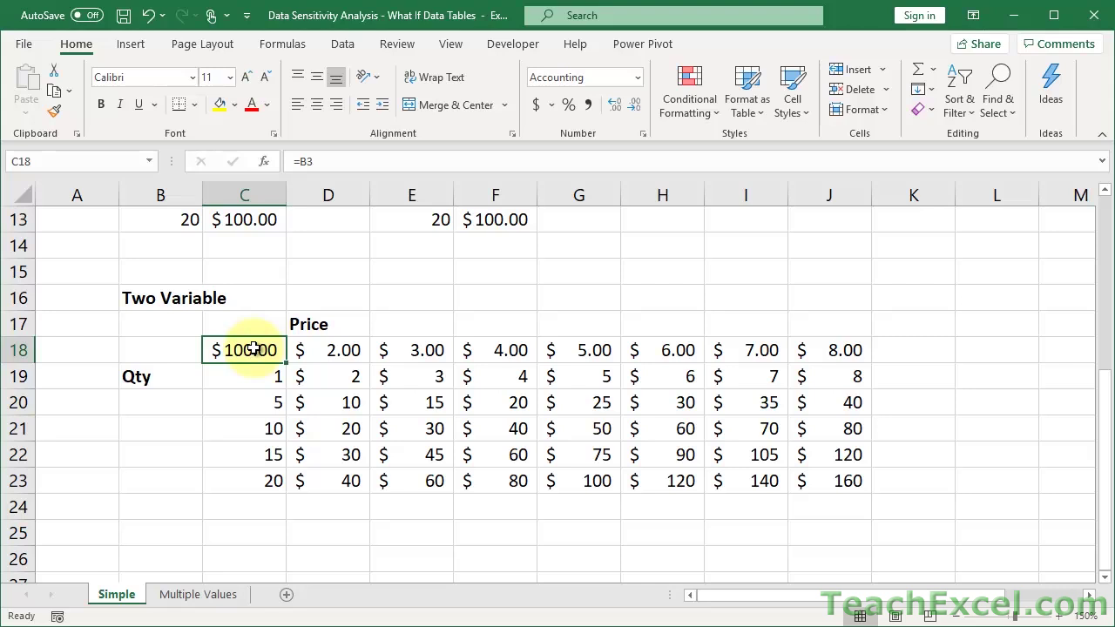
scroll(251, 350, up, 3)
scroll(252, 347, up, 1)
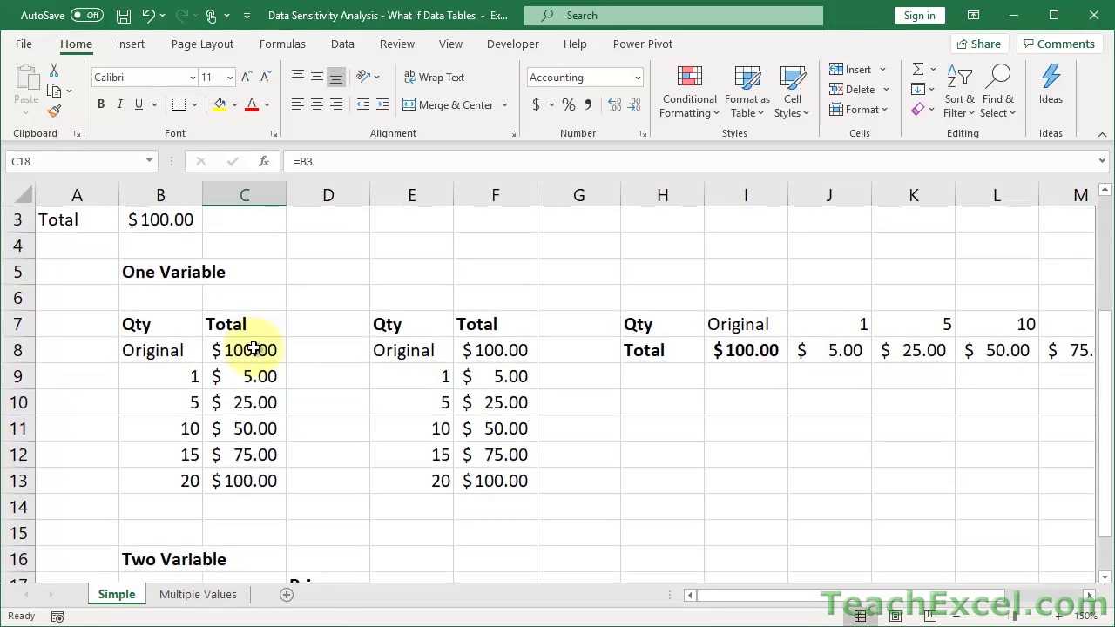
right_click(259, 322)
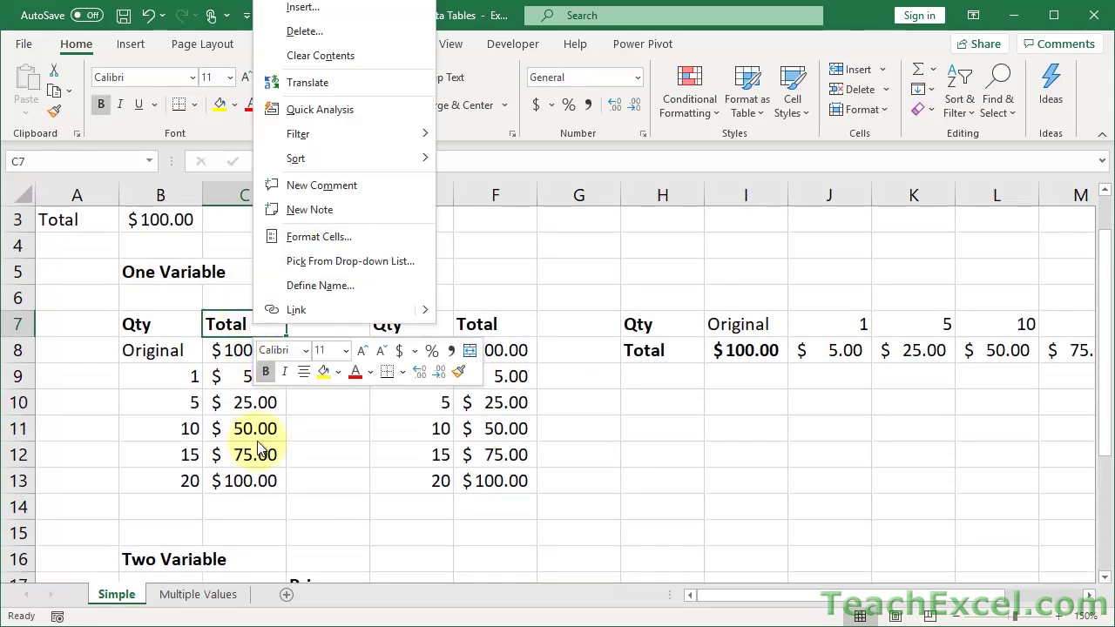
click(229, 333)
drag(228, 333, 229, 477)
drag(167, 324, 160, 486)
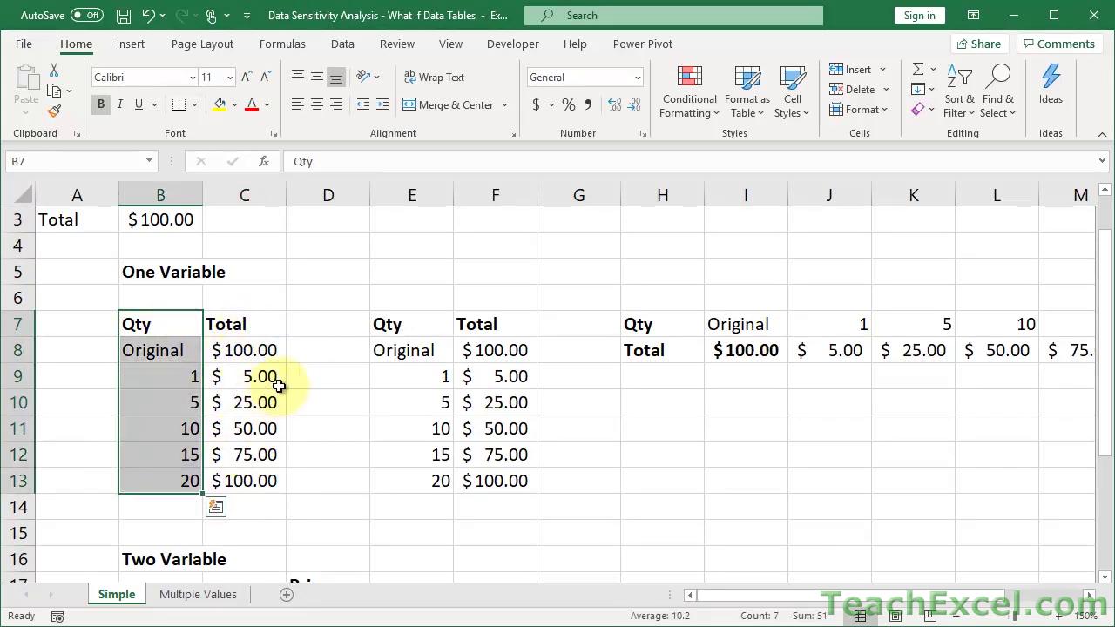
click(228, 326)
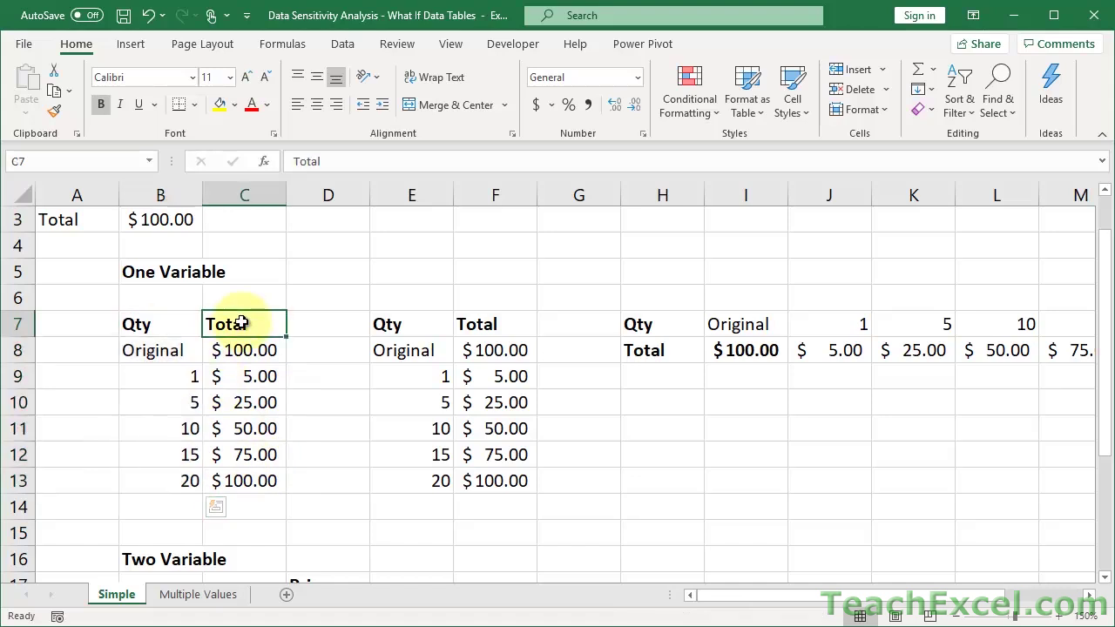
- Open the Multiple Values sheet and review loan inputs B1:B3 and the PMT payment in B5
click(198, 595)
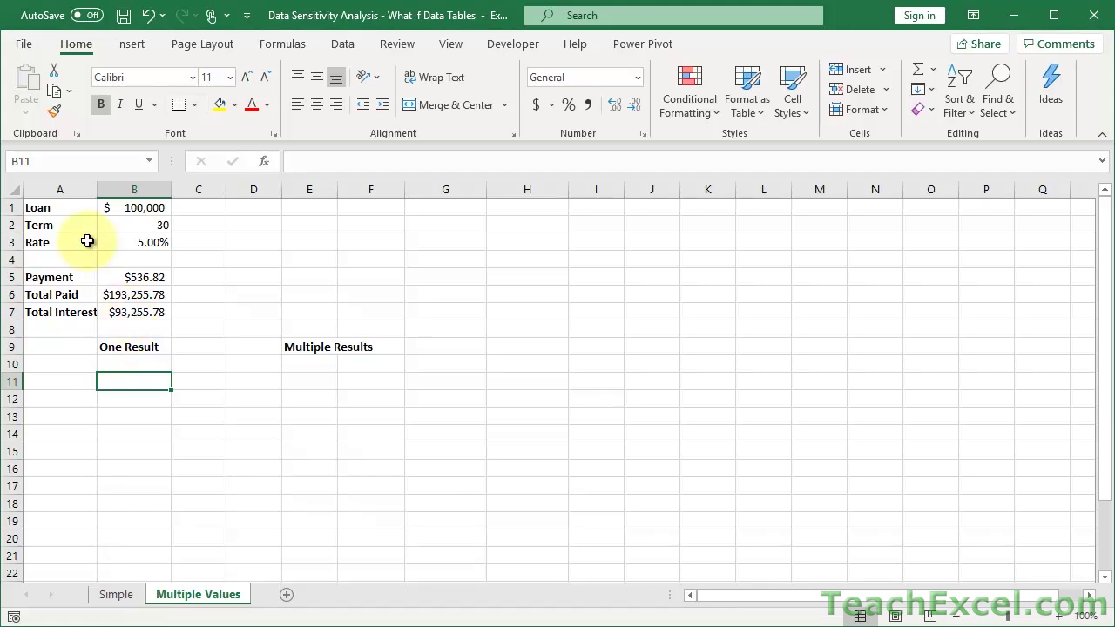
click(118, 207)
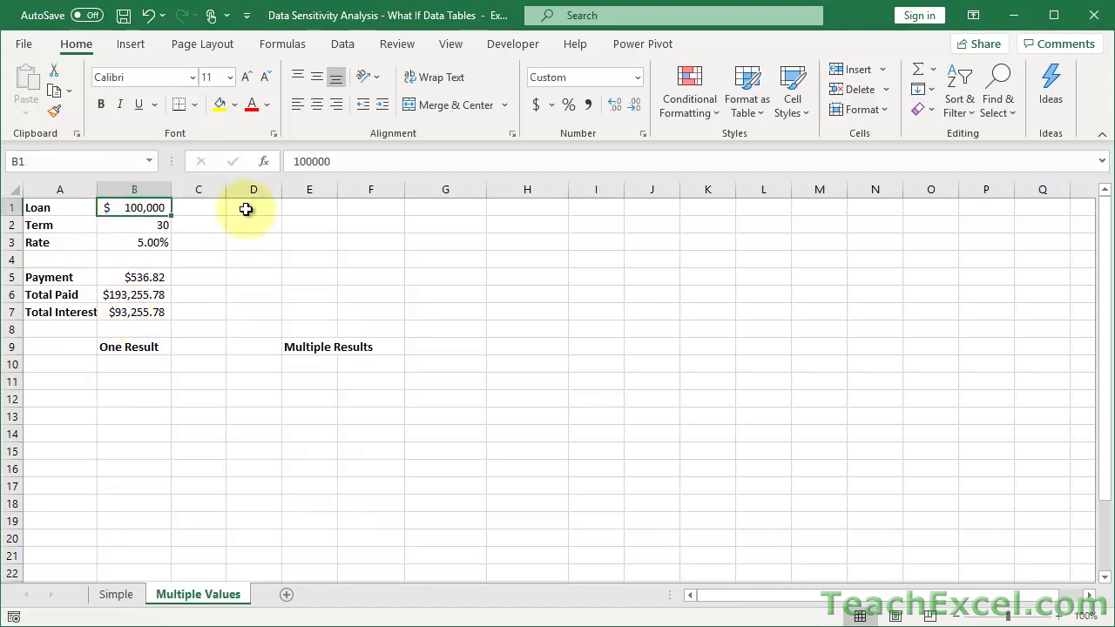
click(125, 228)
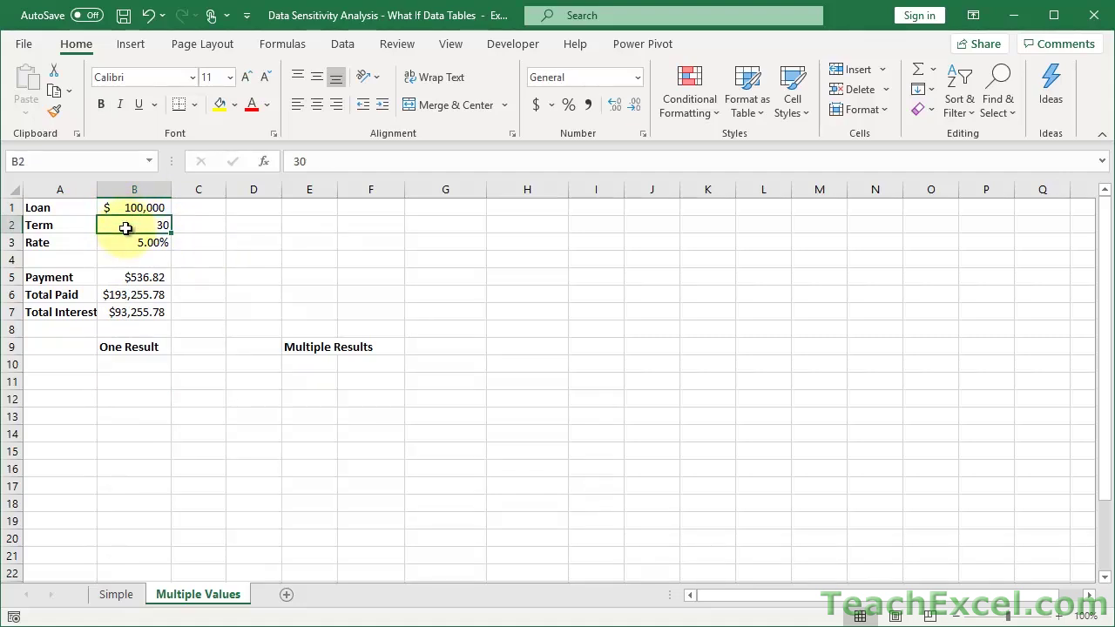
click(122, 244)
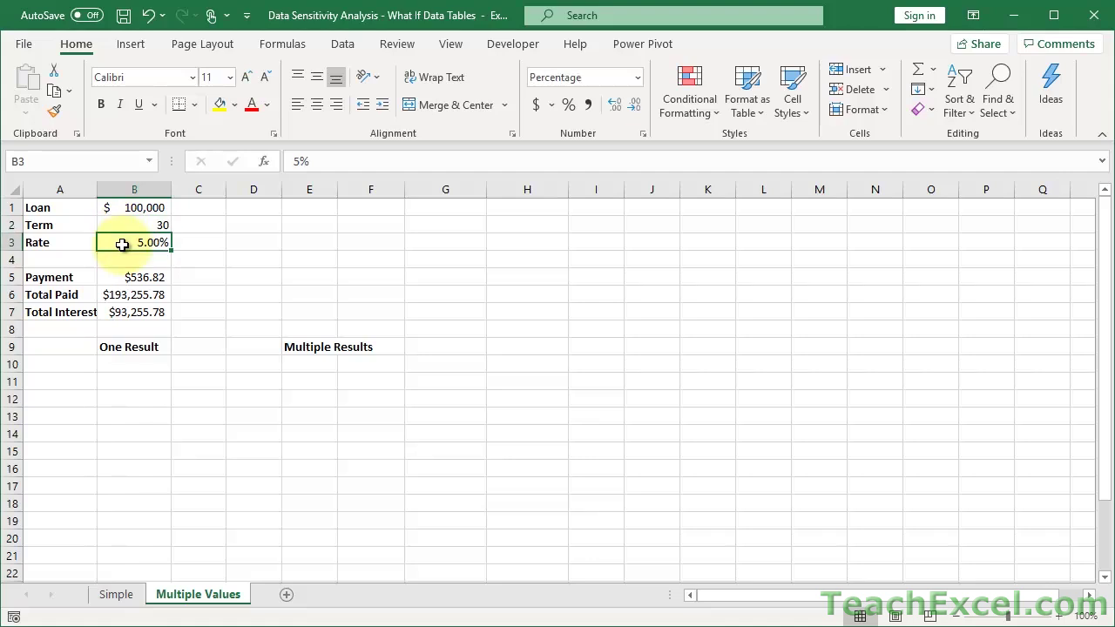
click(115, 277)
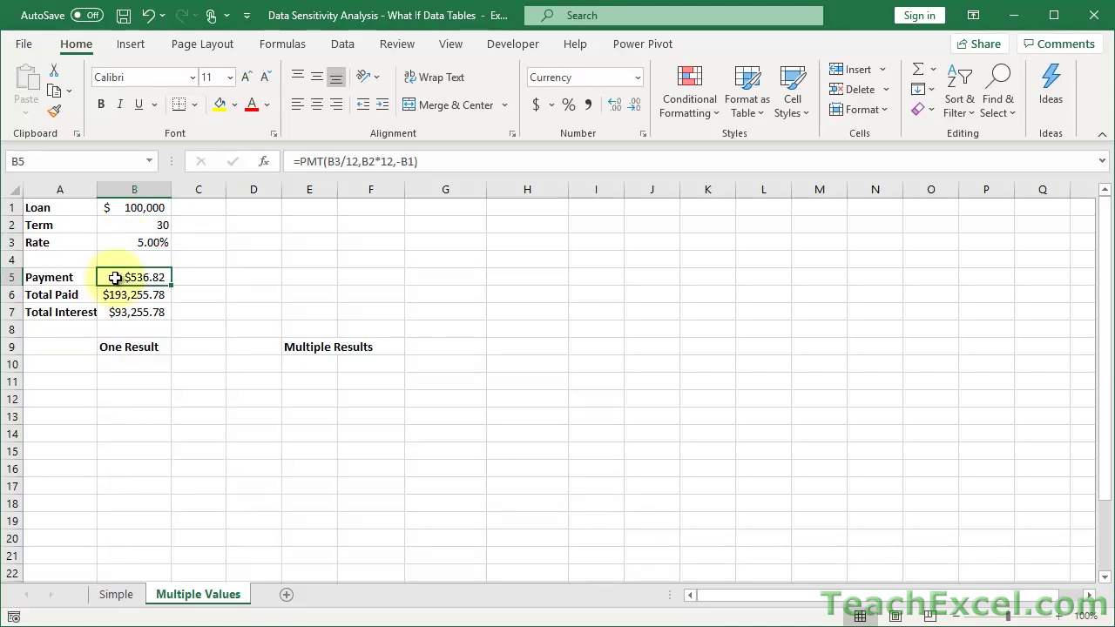
drag(115, 277, 113, 312)
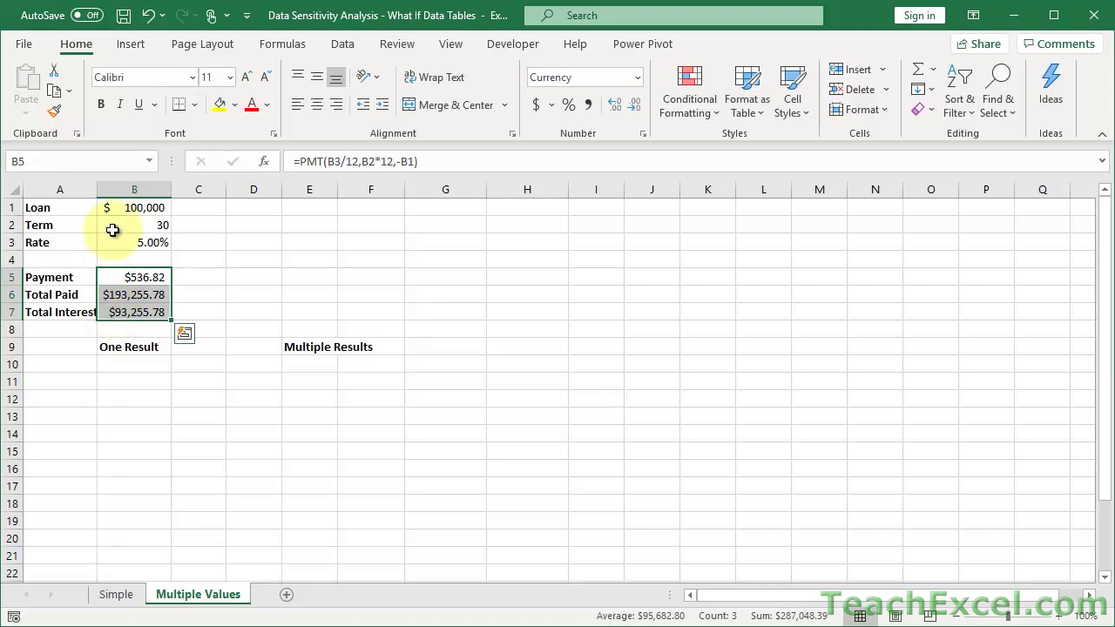
drag(109, 241, 122, 203)
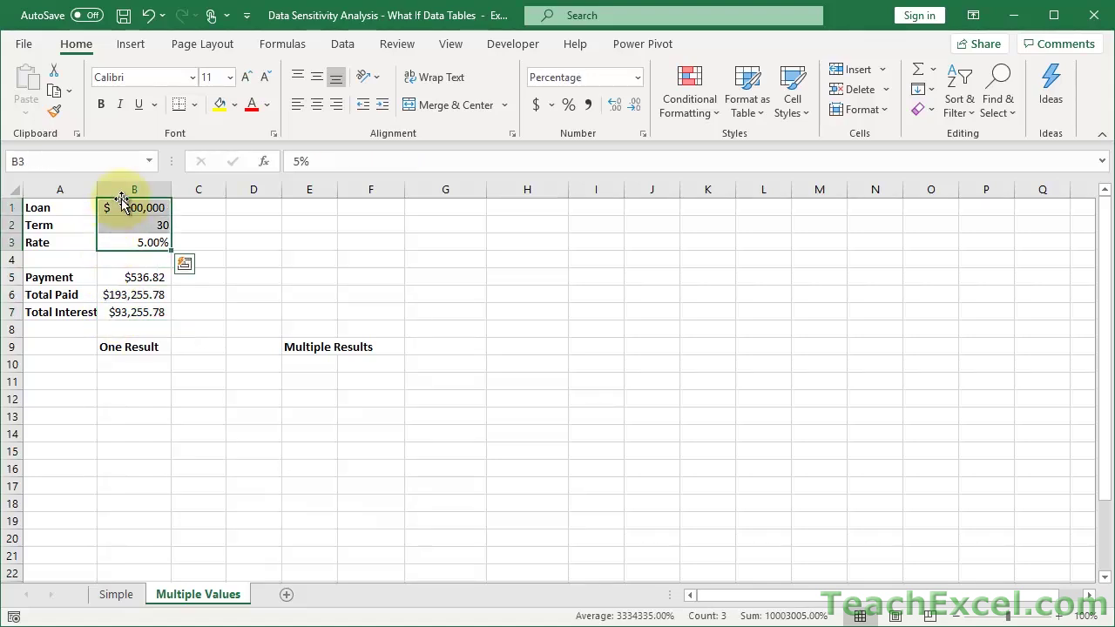
click(115, 276)
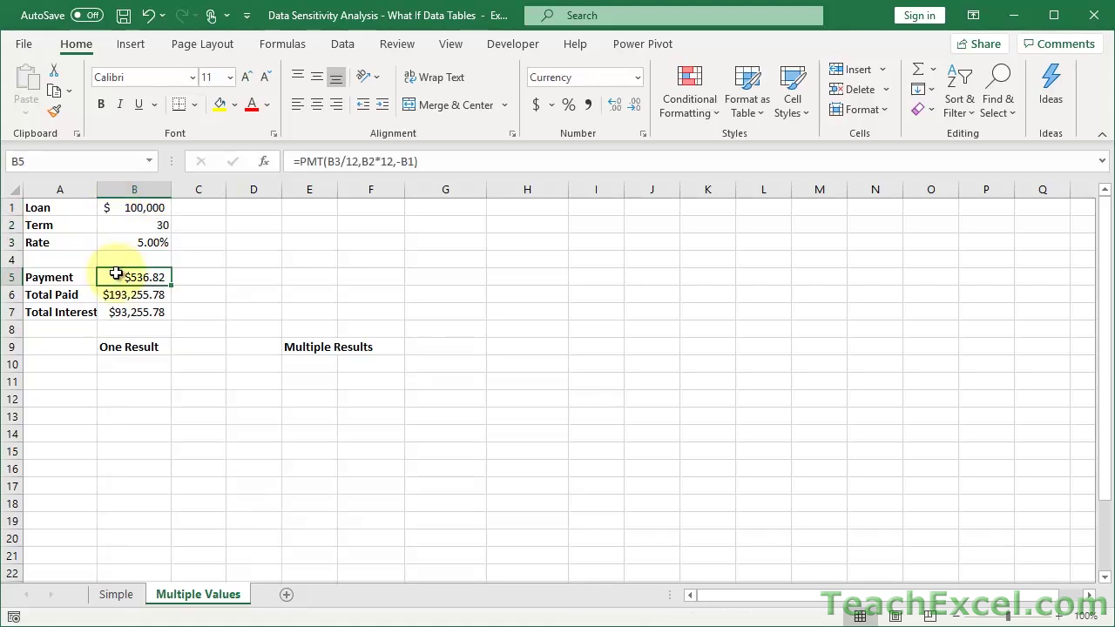
- Compare with the Total formula in B3 on the Simple sheet, then return to Multiple Values
key(ctrl+Page_Up)
scroll(148, 274, up, 1)
click(161, 277)
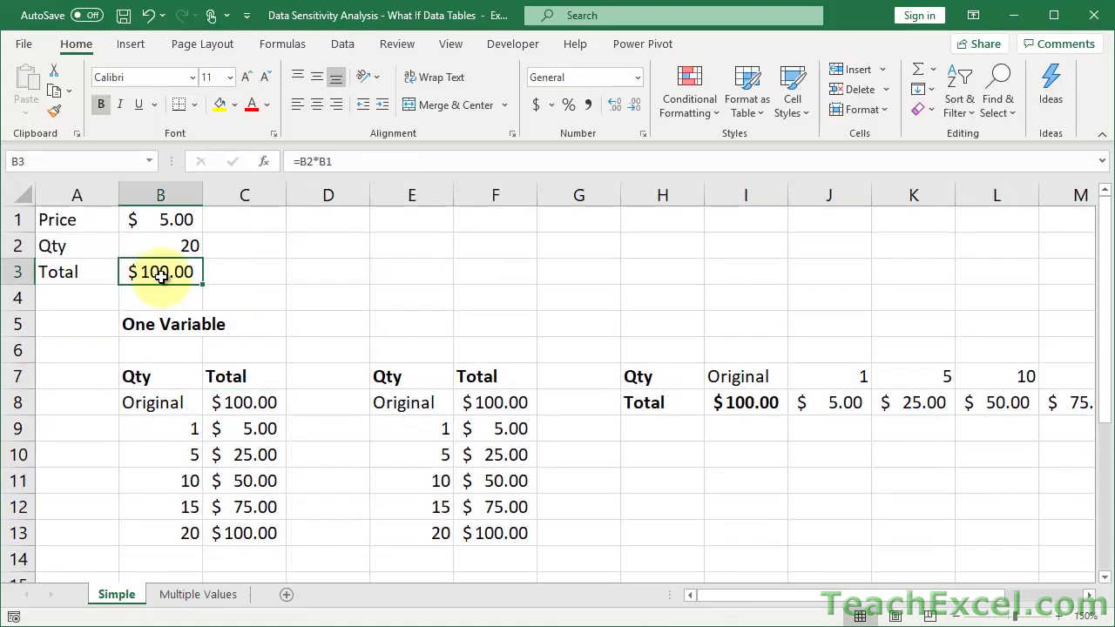
key(ctrl+Page_Down)
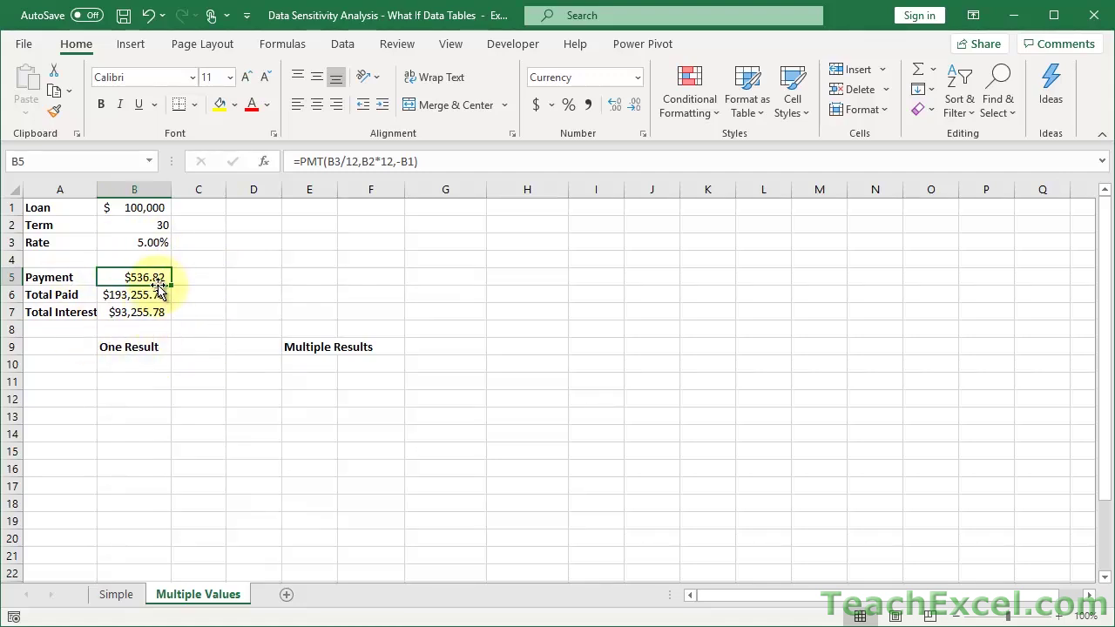
- Add Rate and Payment headers and an Original row linked to the payment with =B5
click(129, 385)
text(Rate)
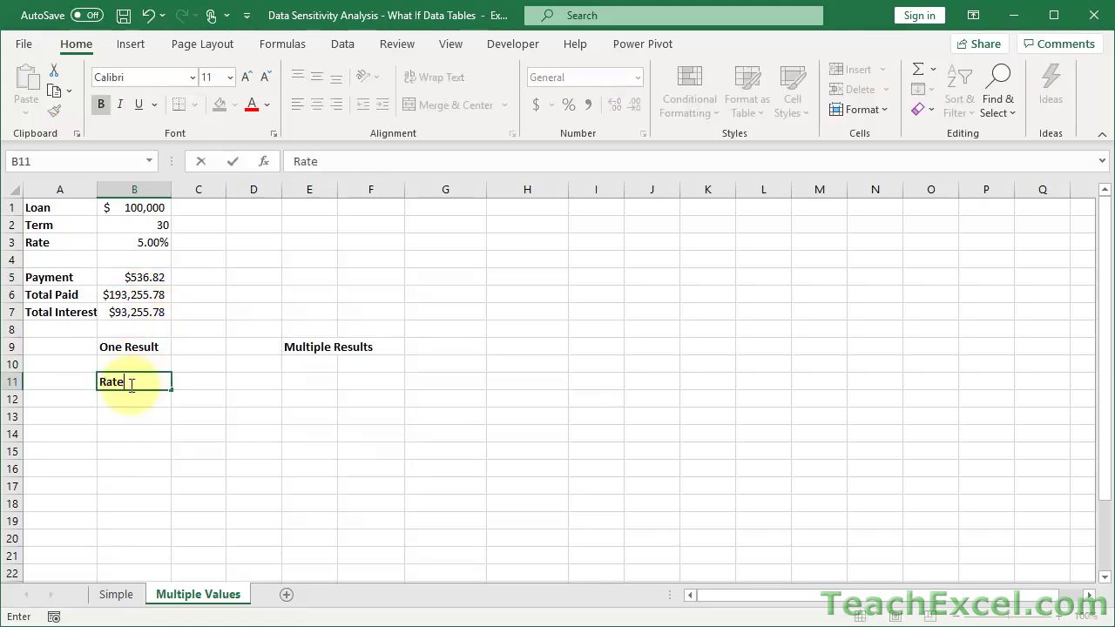
key(Tab)
text(Payme)
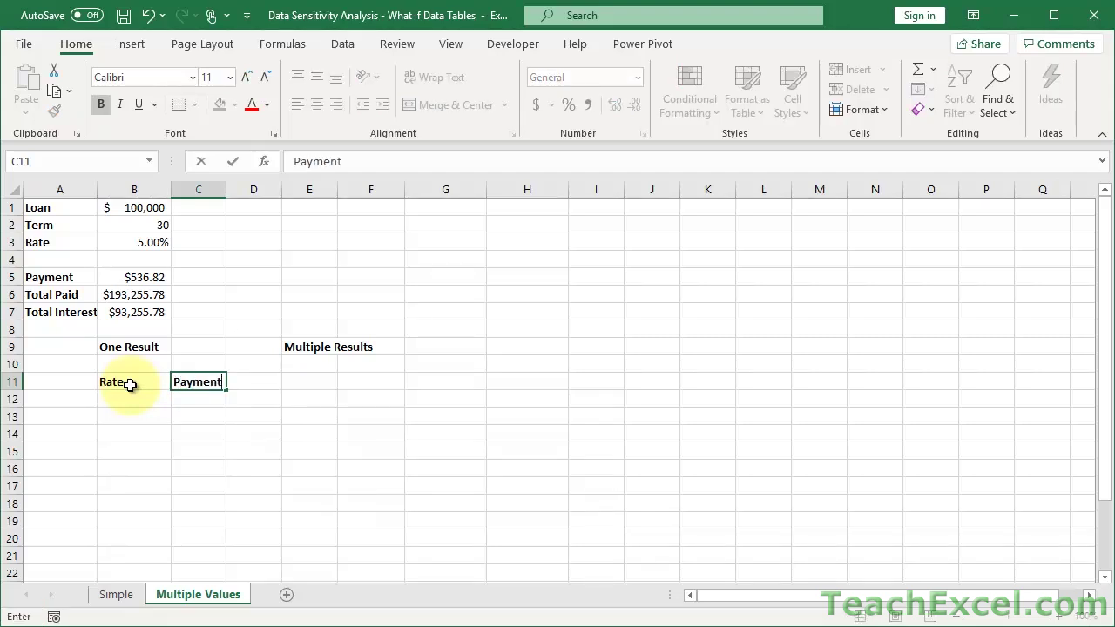
key(Return)
text(Original)
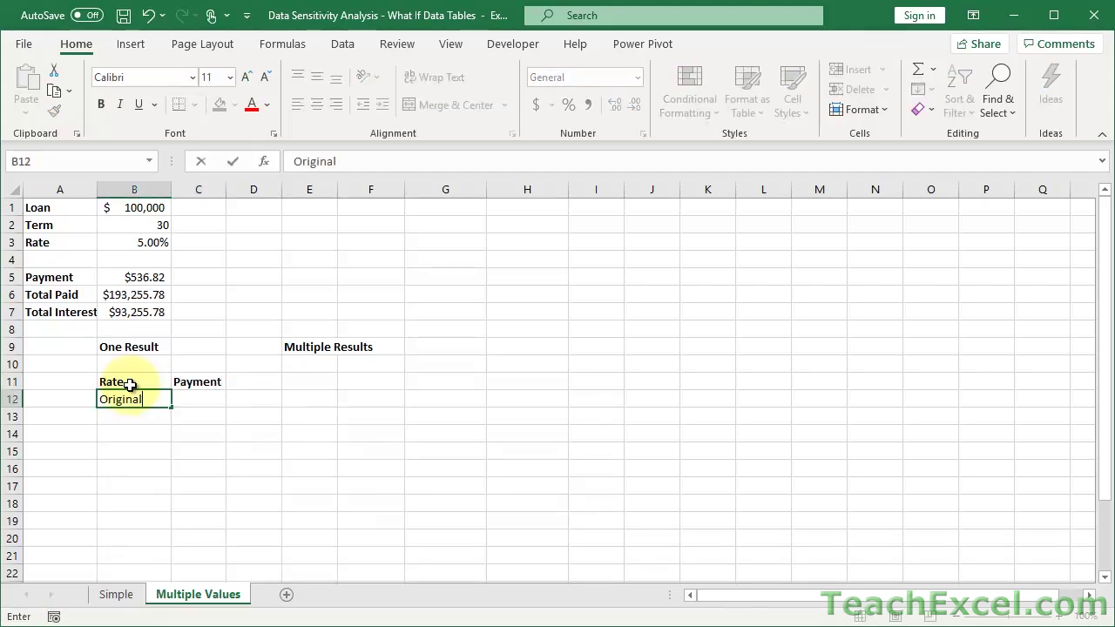
key(Tab)
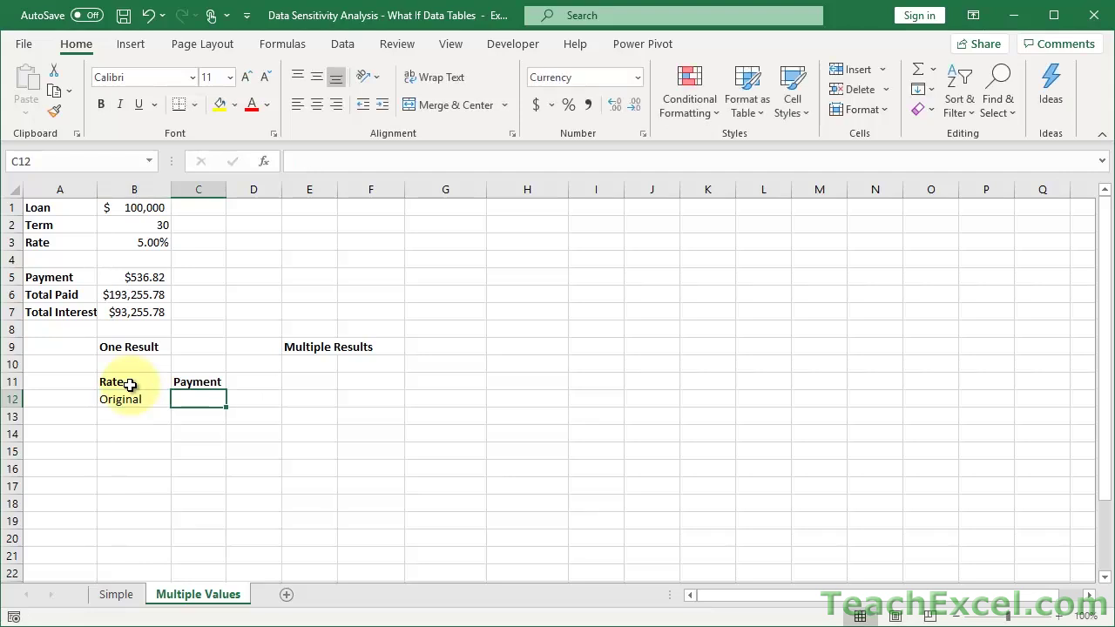
text(=)
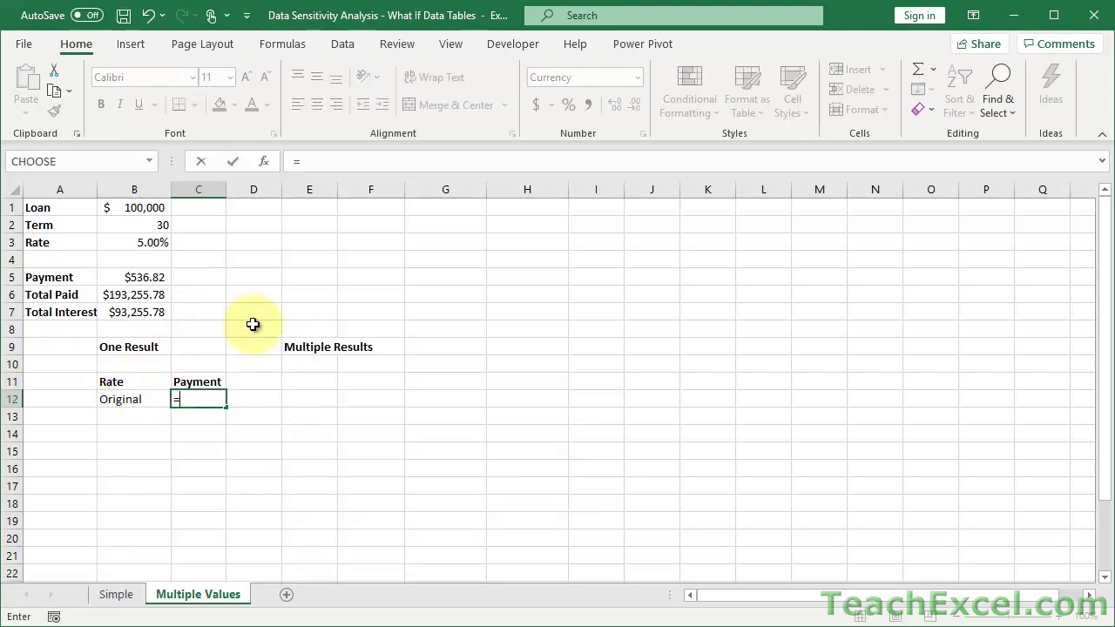
click(135, 277)
key(Return)
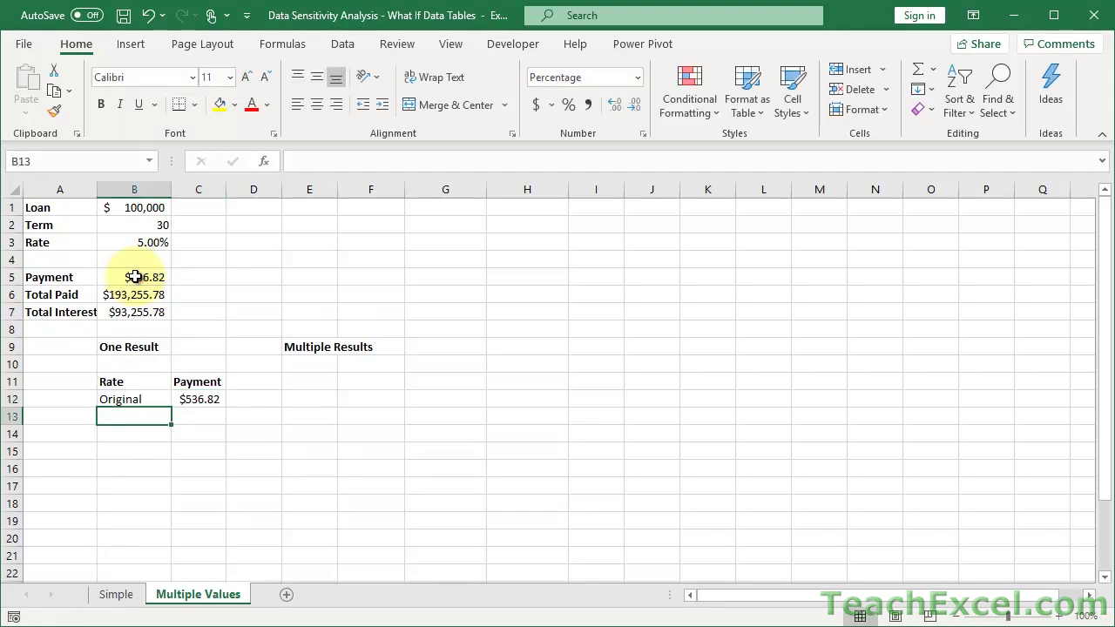
- Enter rates 2% and 2.5%, extend the series to 6%, and select B12:C21
text(2%)
key(Return)
text(2.5%)
key(ctrl+Return)
key(Return)
drag(160, 416, 168, 562)
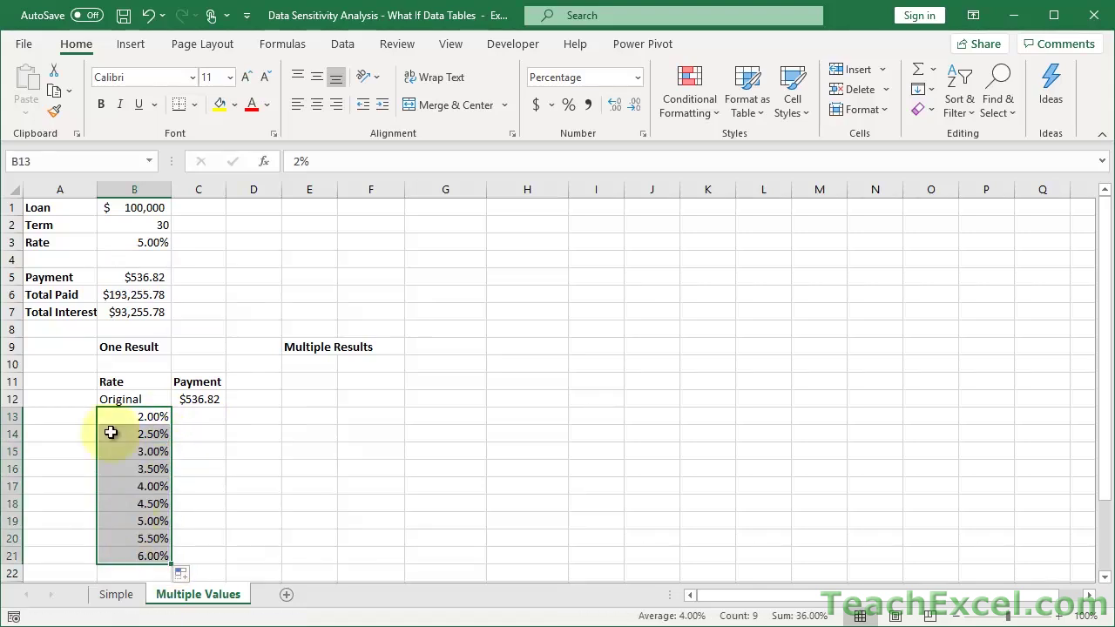
click(146, 417)
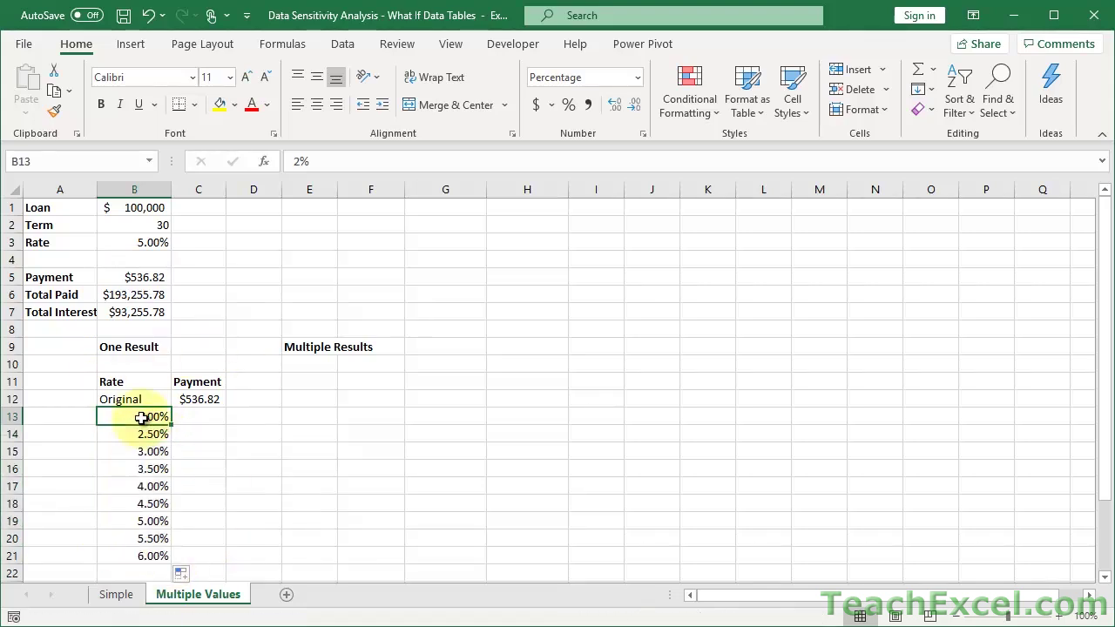
drag(146, 399, 207, 552)
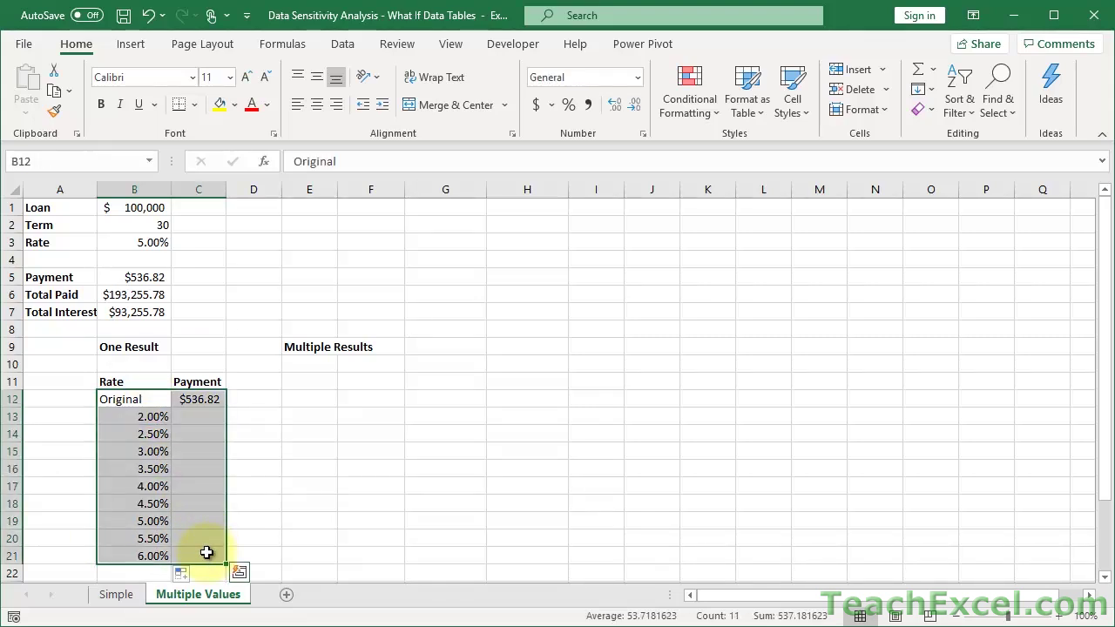
- Create a data table with Rate cell B3 as the column input cell
click(352, 45)
click(806, 111)
click(822, 182)
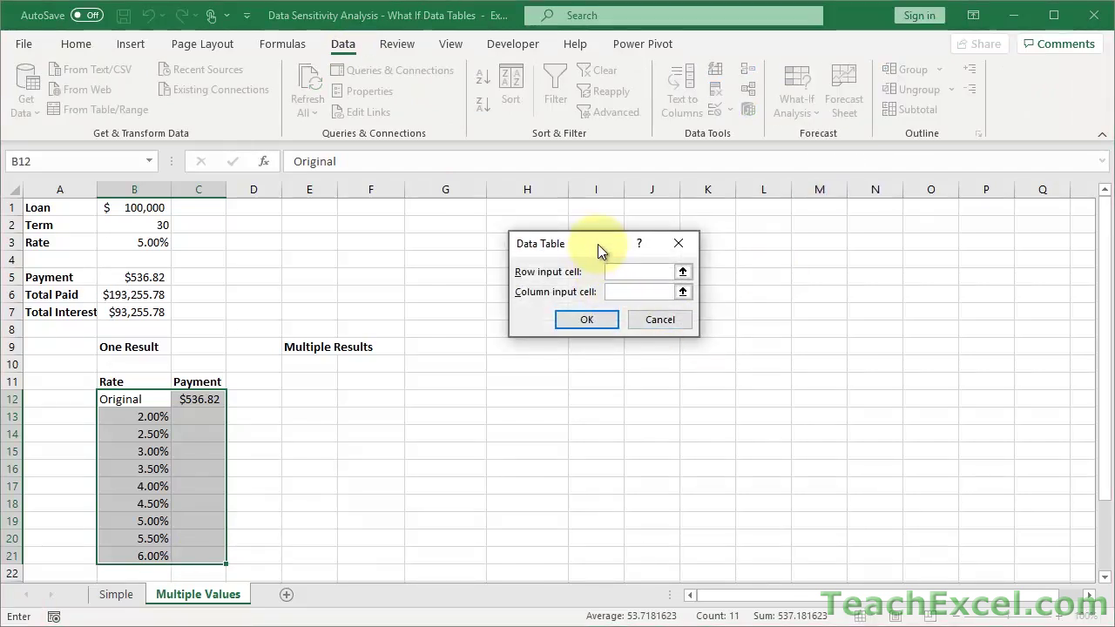
drag(596, 243, 369, 220)
click(386, 270)
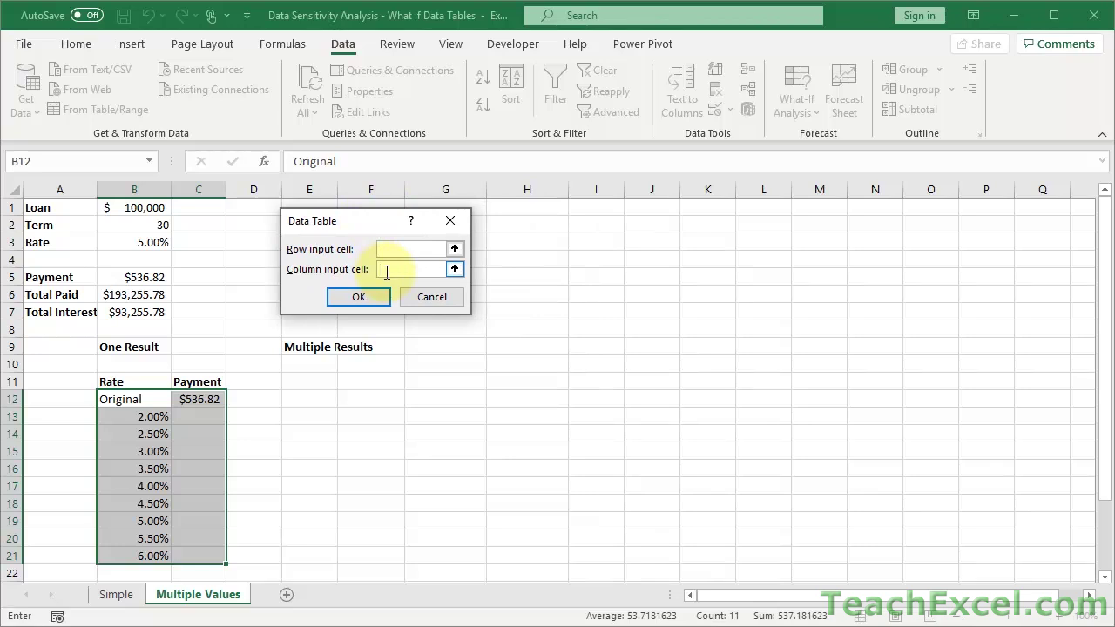
click(151, 245)
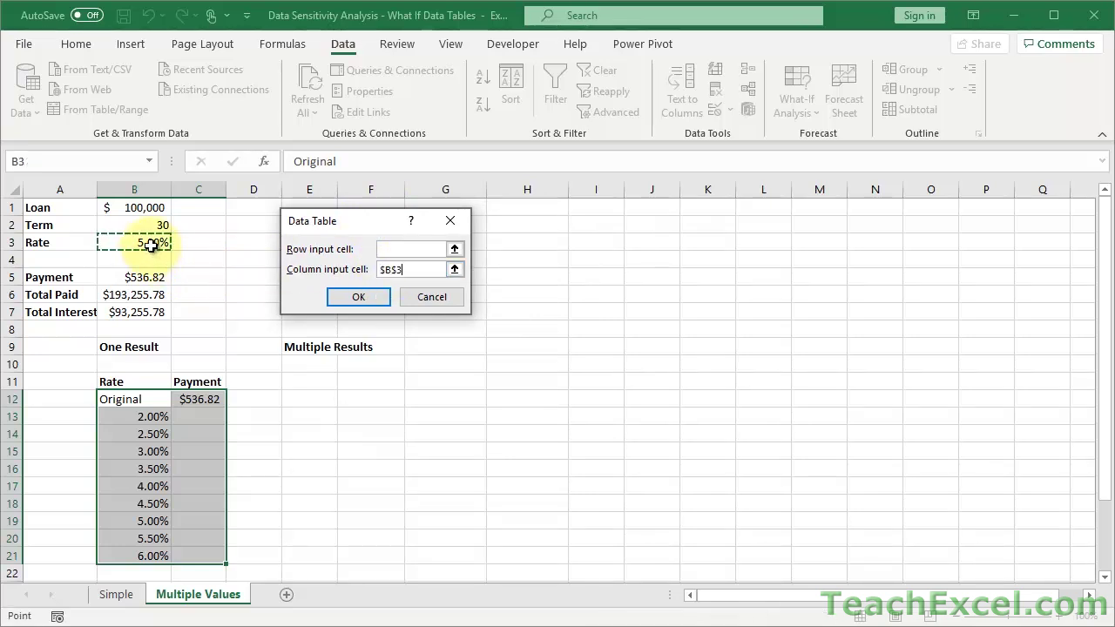
click(350, 296)
- Inspect the payment results, including the 5% row, against the original formula in B5
click(202, 416)
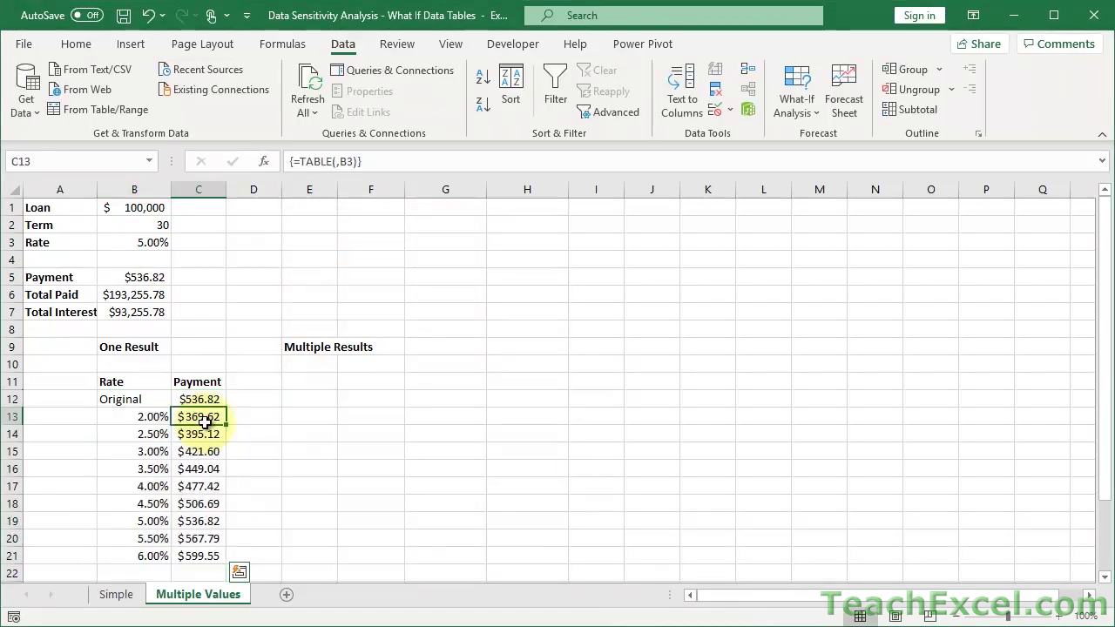
click(193, 522)
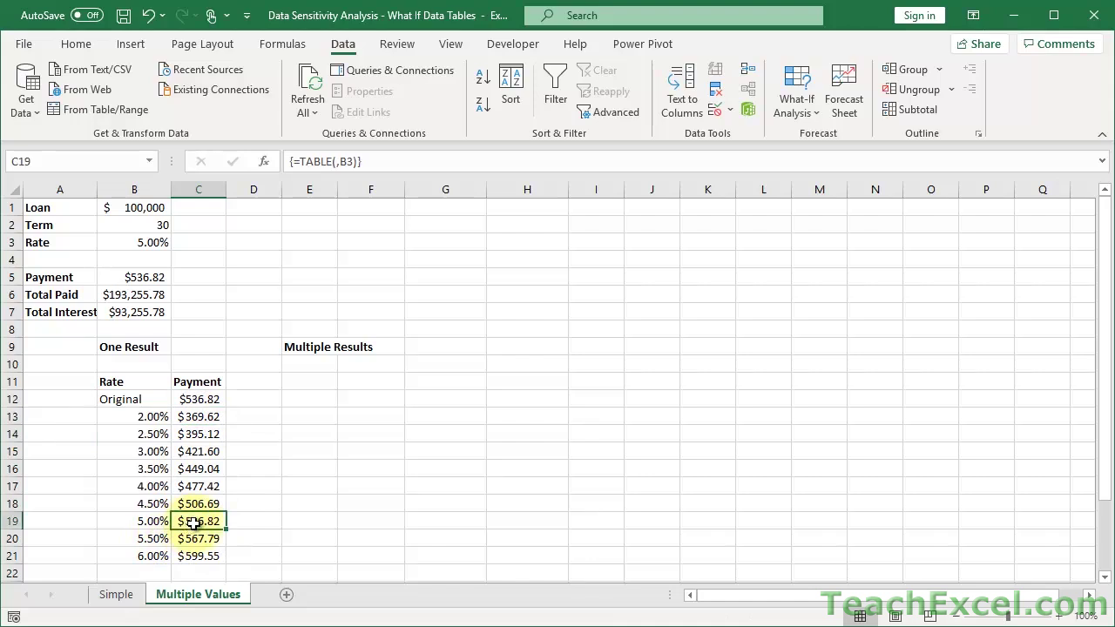
click(135, 277)
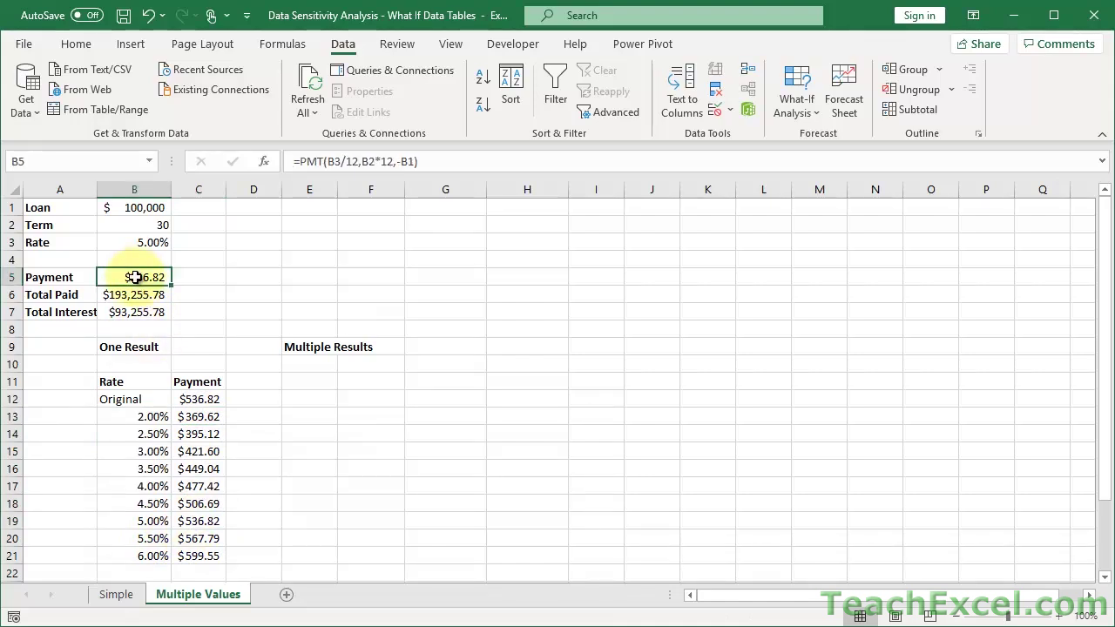
- Enter headers Rate, Payment, Total Paid and Interest Paid in E11:H11
click(307, 382)
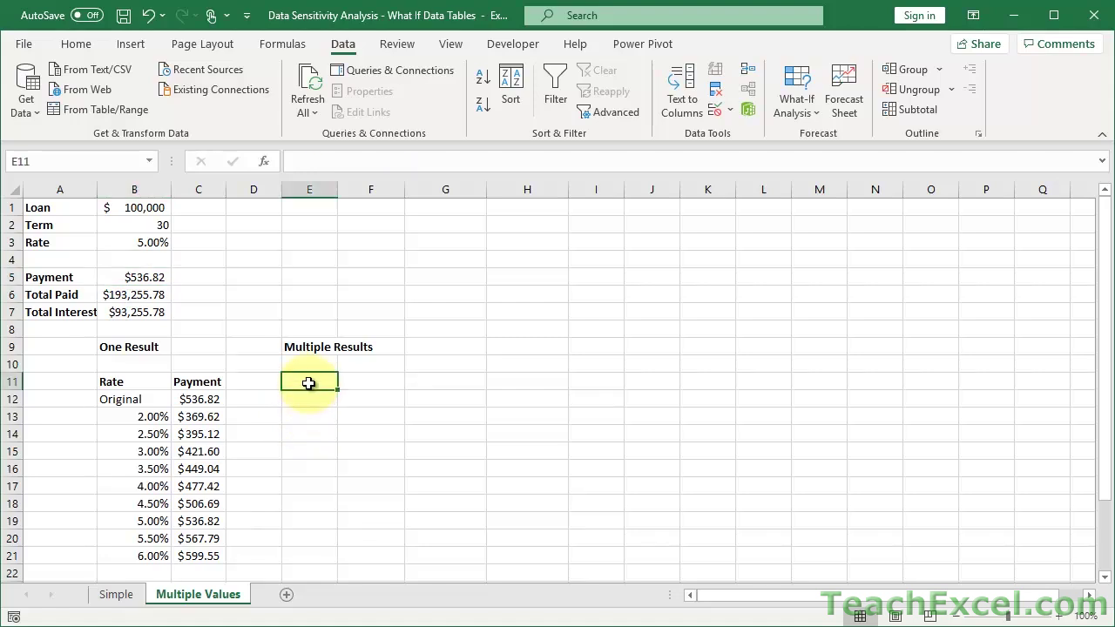
text(Rat)
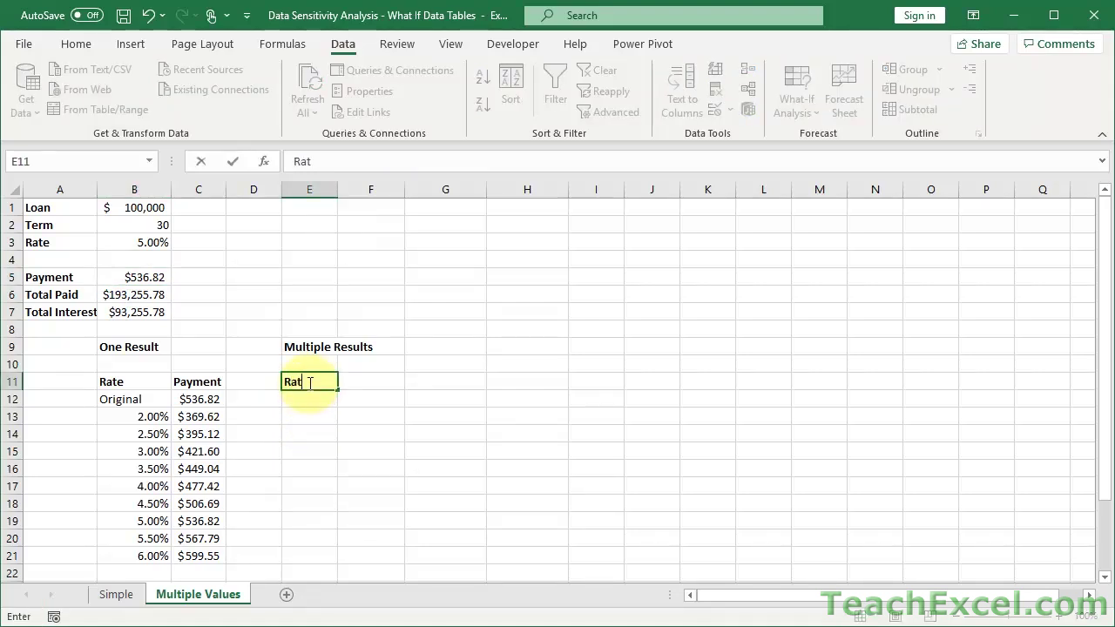
text(e)
key(Tab)
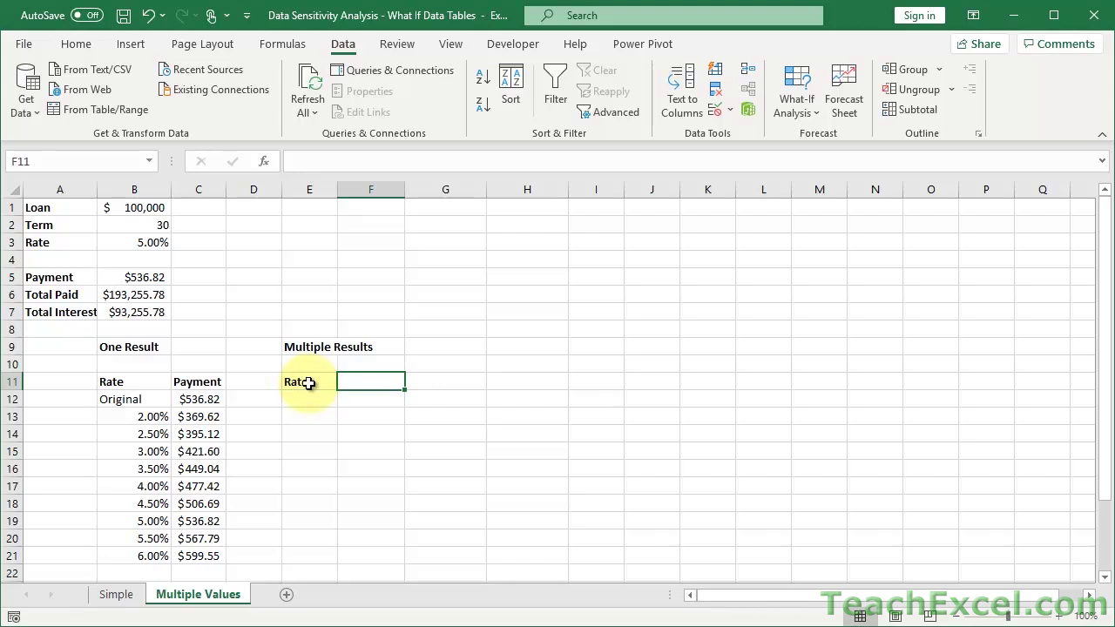
text(Payme)
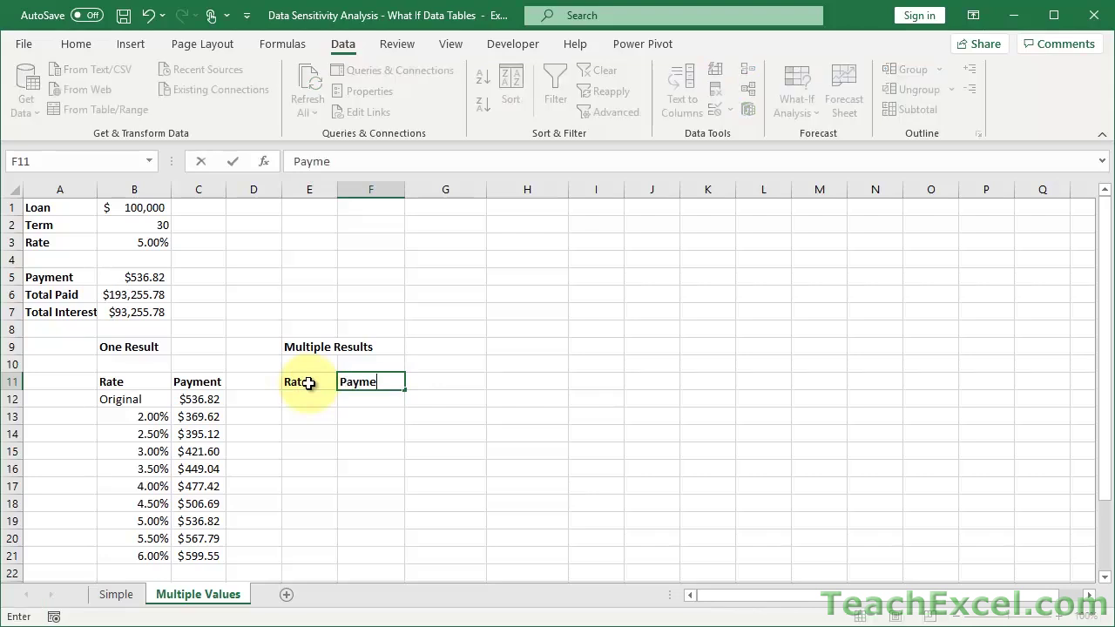
text(nt)
key(Tab)
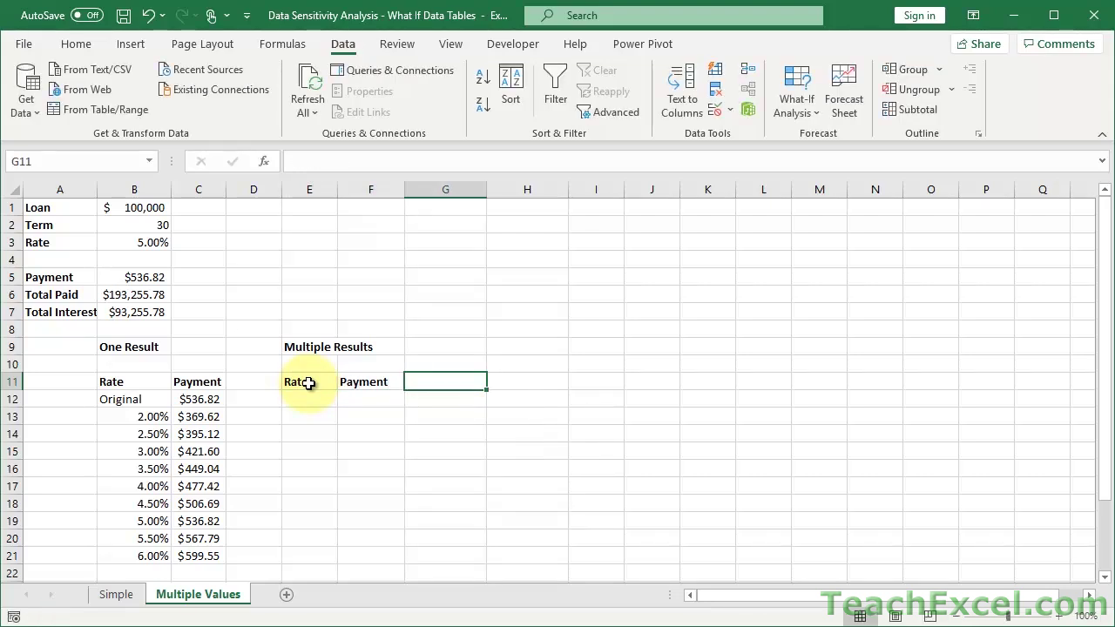
text(Total)
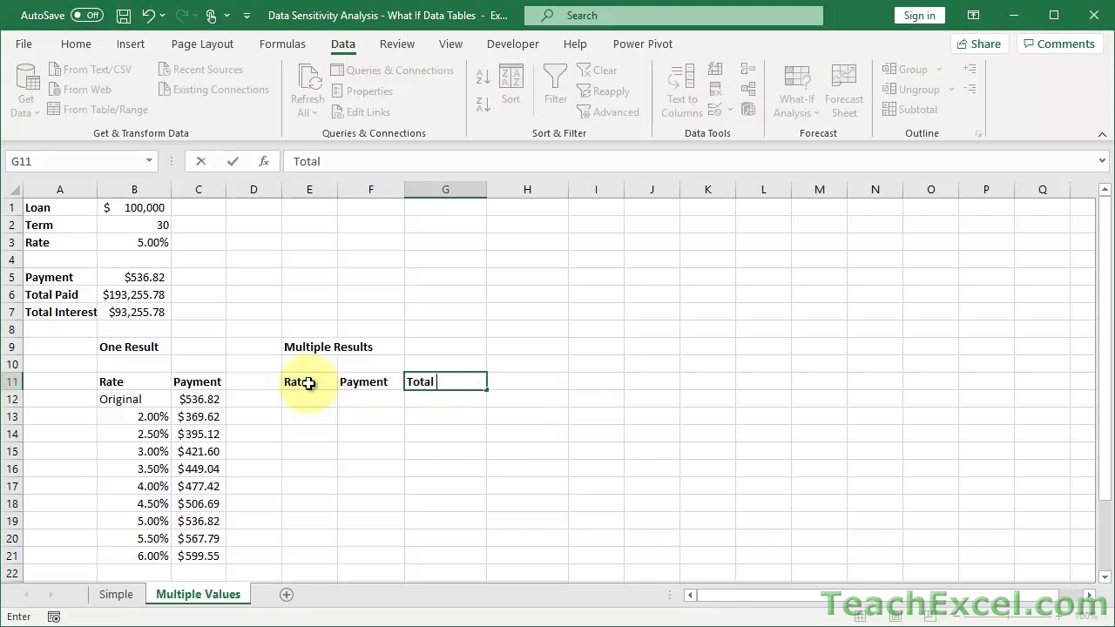
text( Paid)
key(Tab)
text(Interest Paid)
key(Return)
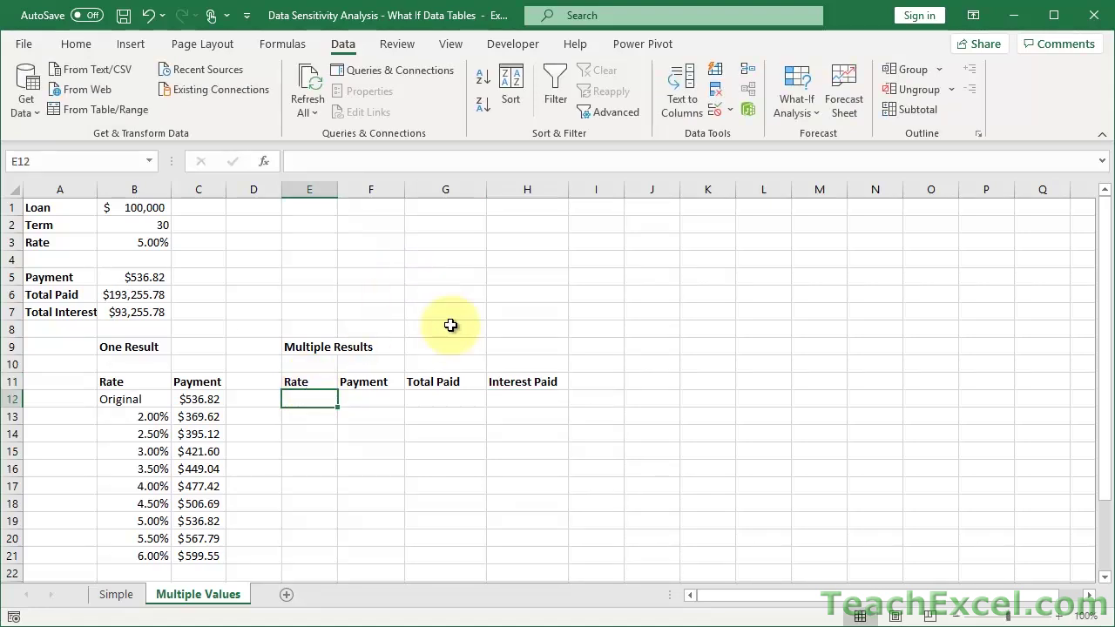
- Label E12 'Original' and link F12:H12 to =B5, =B6 and =B7
text(Original)
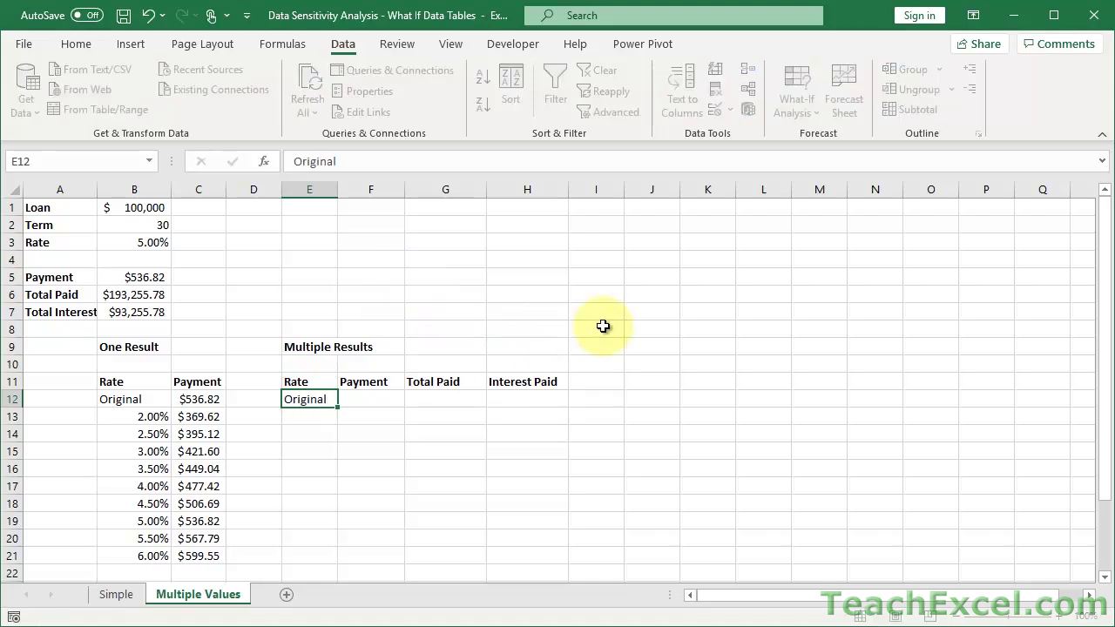
key(Tab)
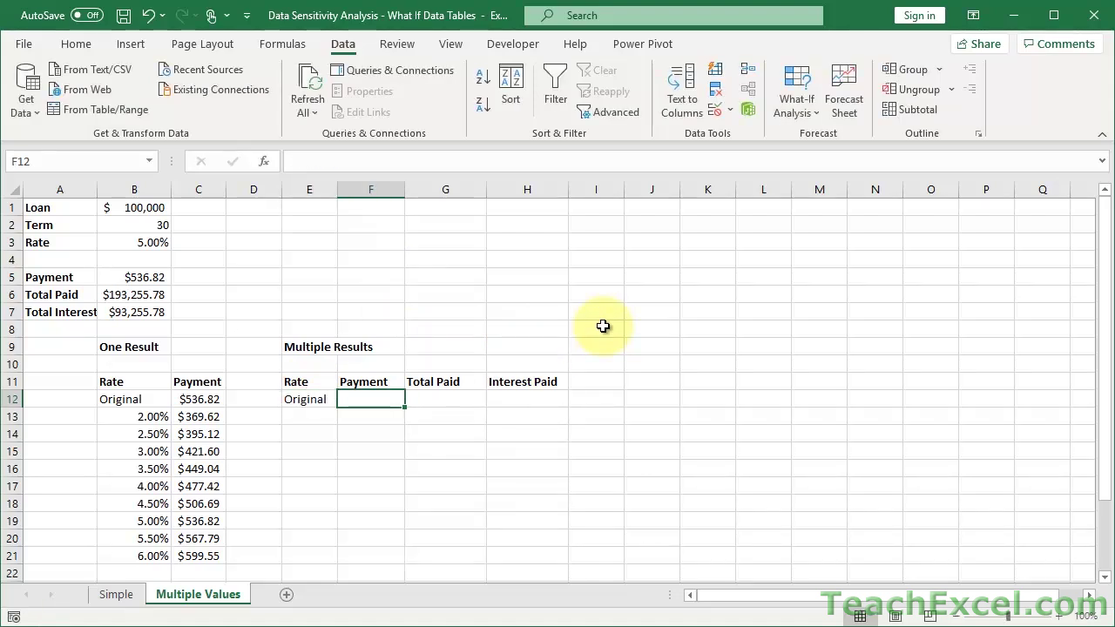
text(=)
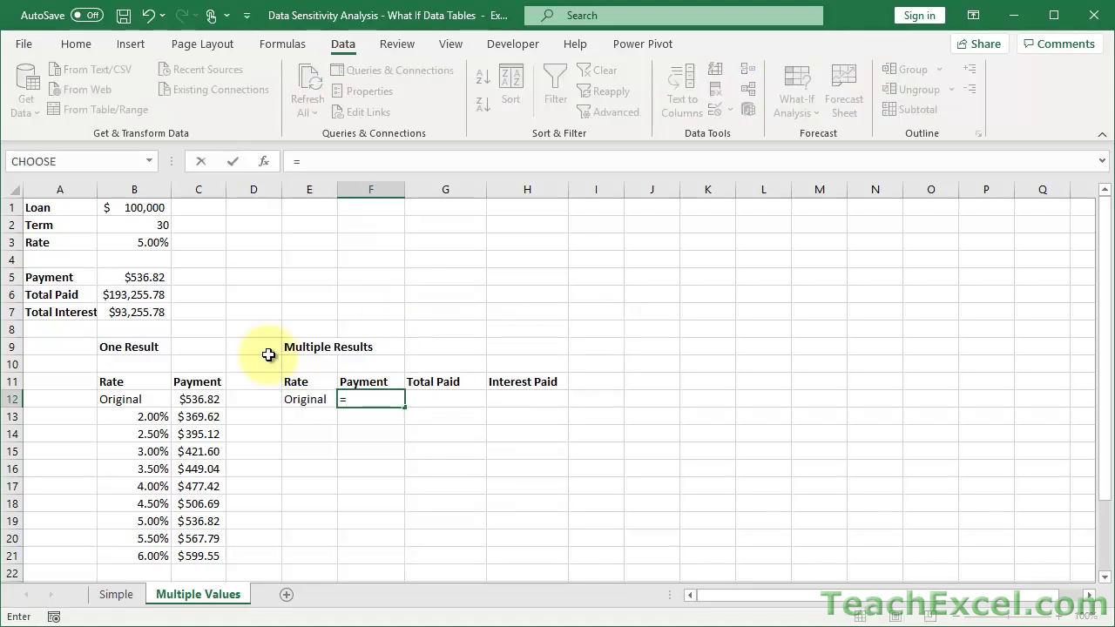
click(153, 277)
key(Tab)
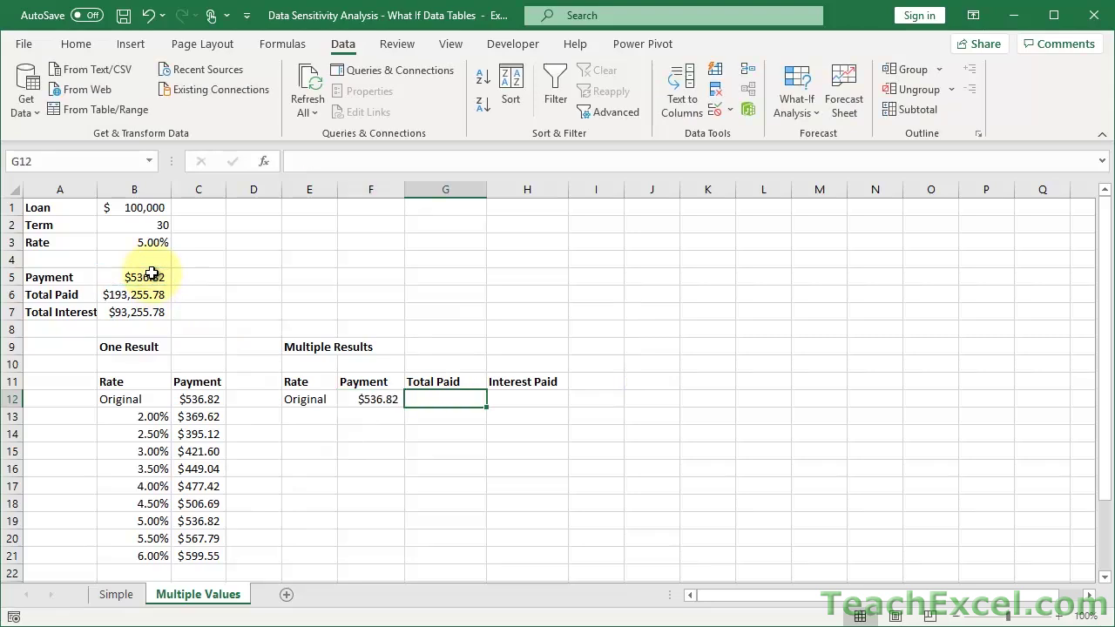
text(=)
click(144, 295)
key(Tab)
text(=)
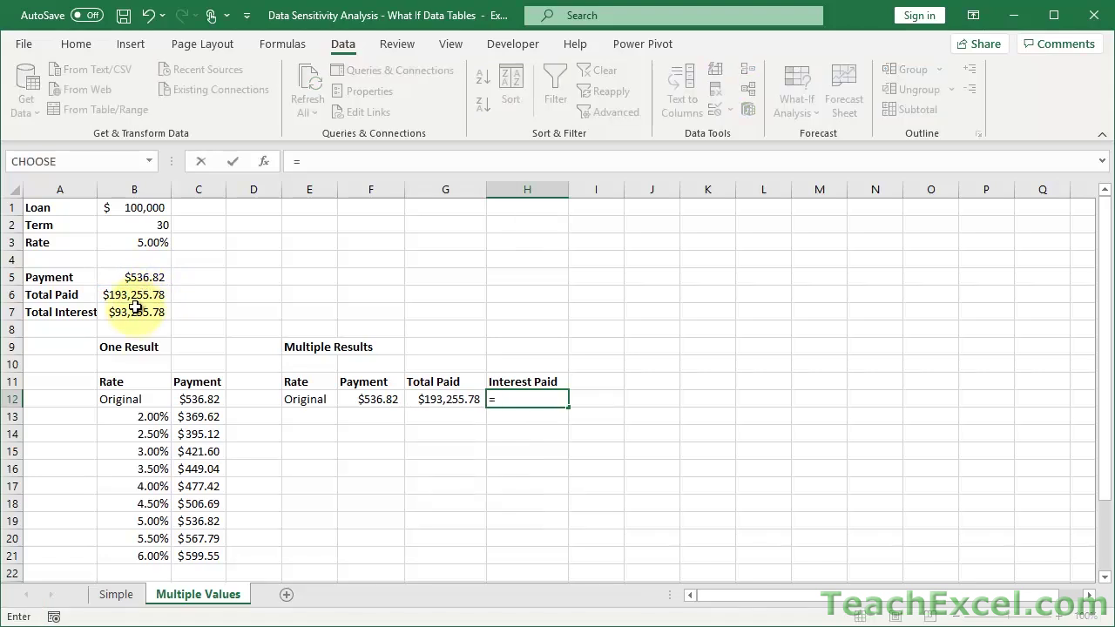
click(136, 310)
key(Tab)
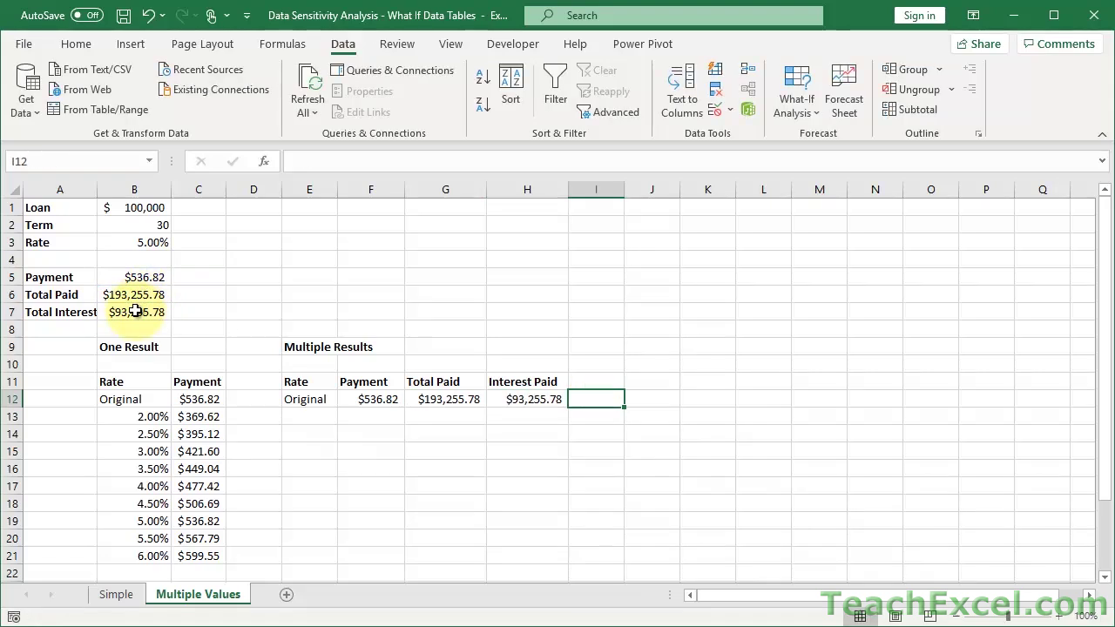
- Copy the 2%–6% rates from B13:B21 into E13:E21
click(150, 417)
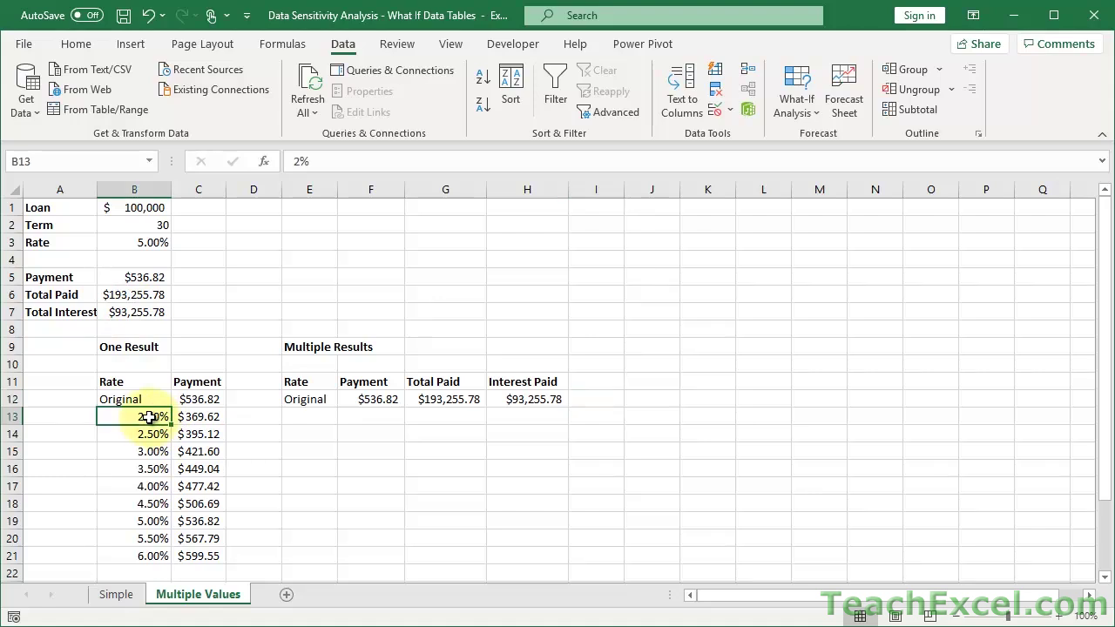
key(ctrl+shift+Down)
key(ctrl+c)
key(Right)
key(Right)
key(Right)
key(ctrl+v)
key(Escape)
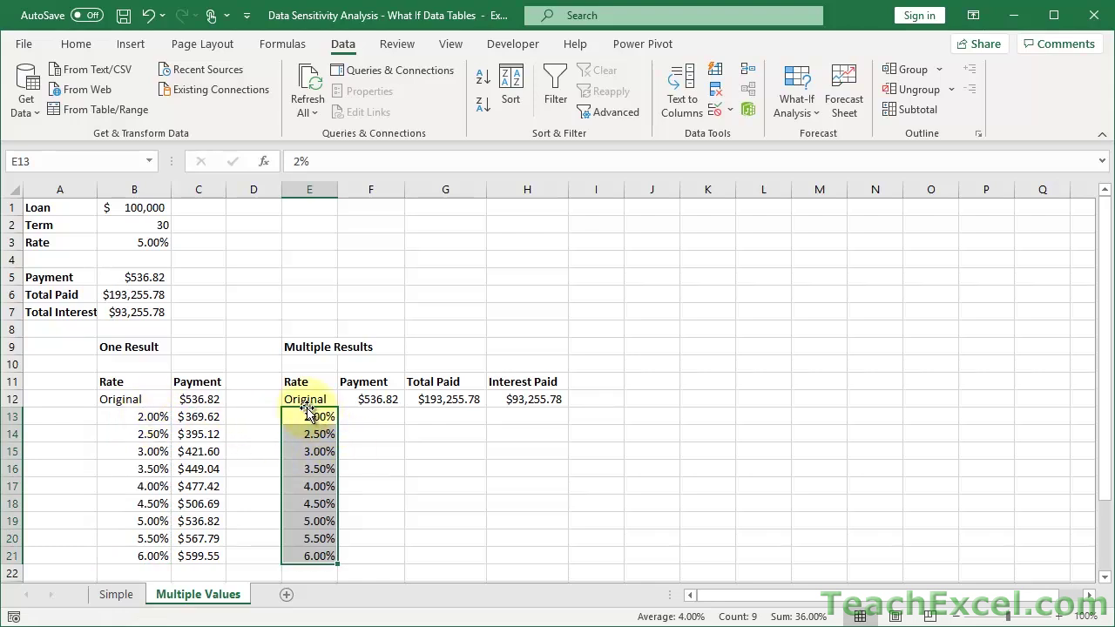
- Create a data table over E12:H21 using B3 as the column input cell
drag(302, 399, 526, 555)
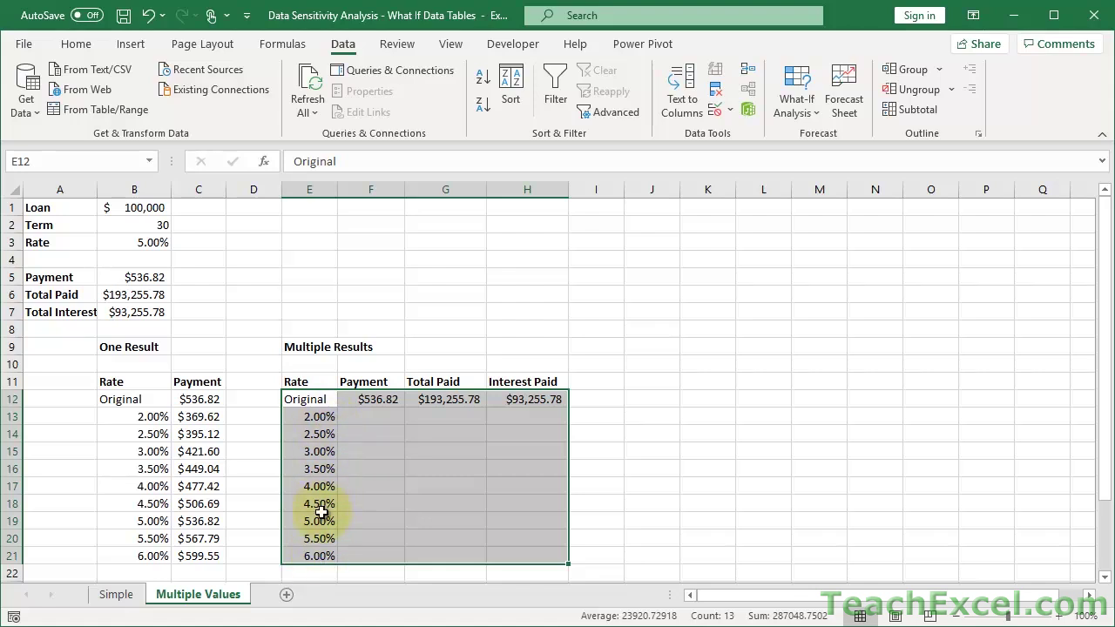
click(806, 113)
click(810, 184)
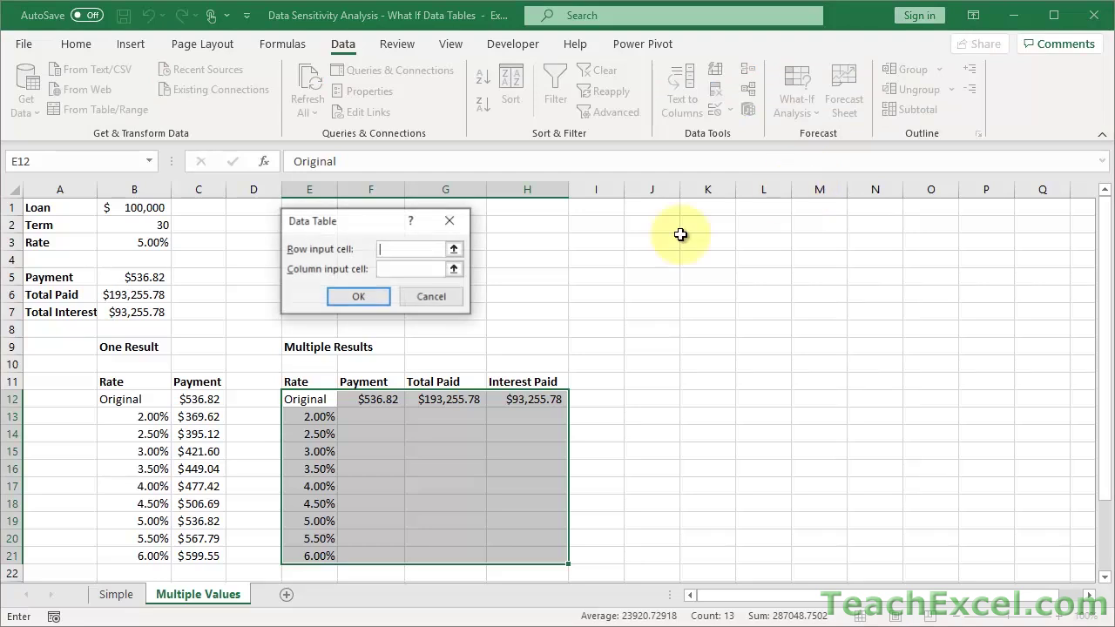
click(405, 272)
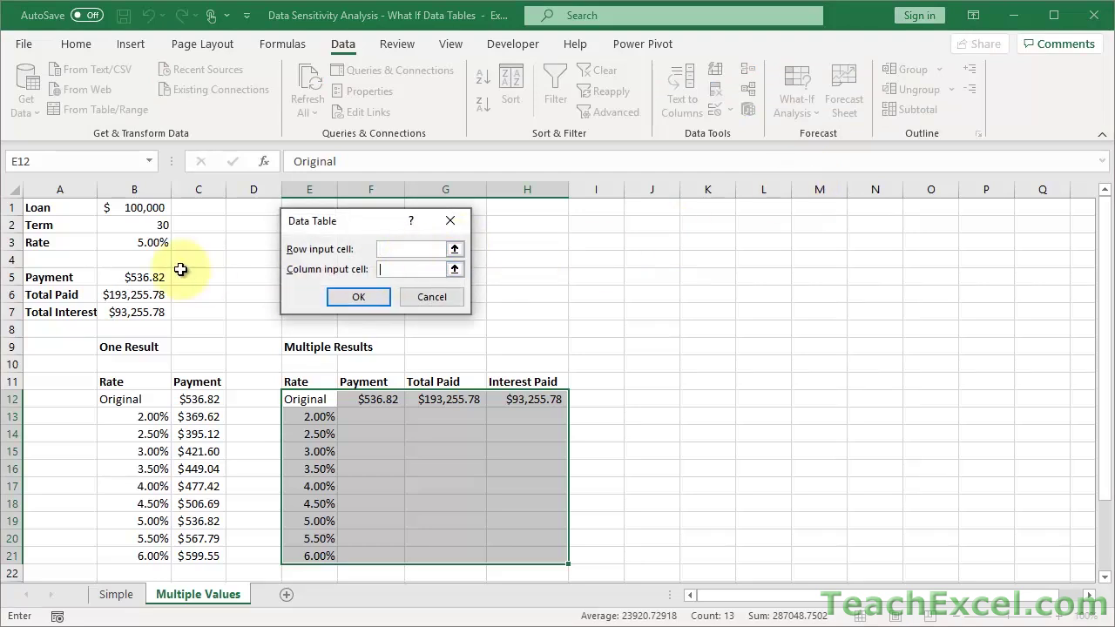
click(125, 244)
click(359, 297)
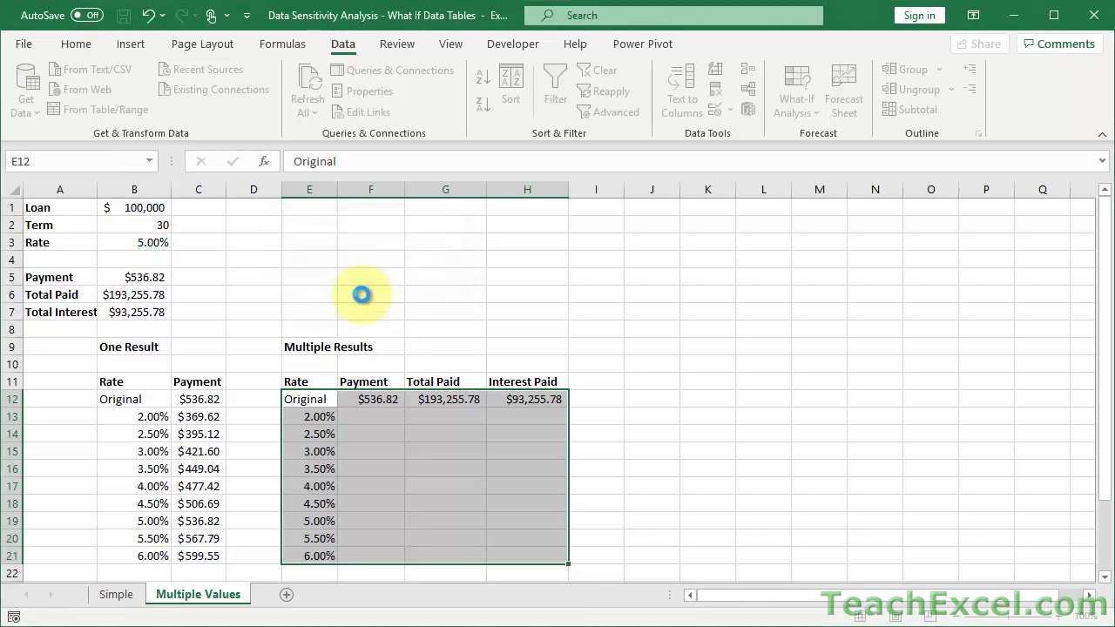
click(357, 419)
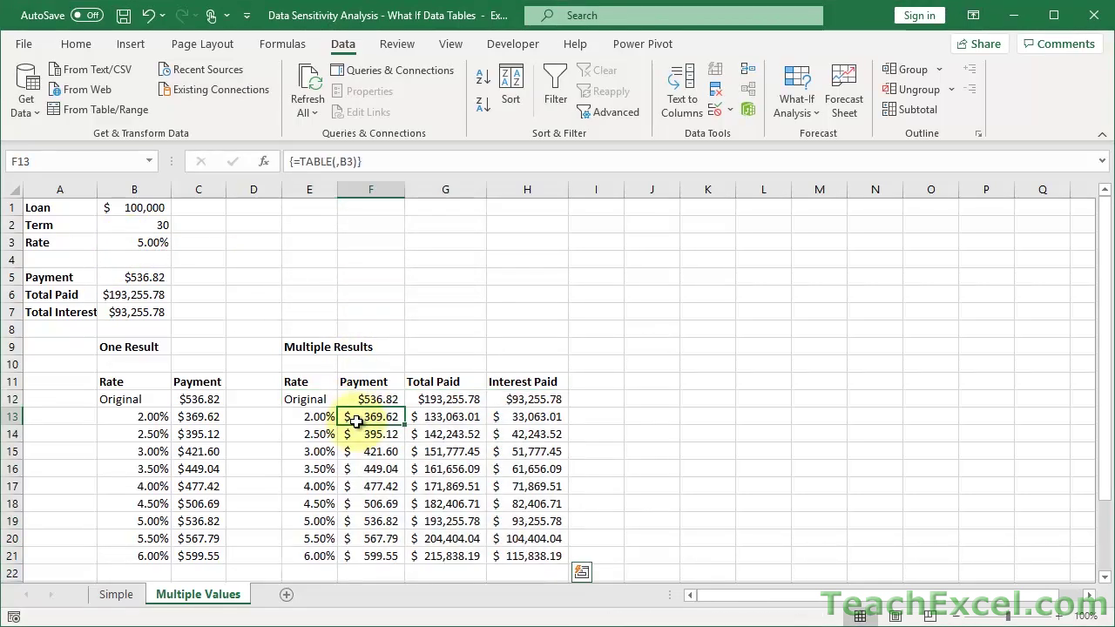
- Compare the 5% payment, total paid and interest results with formulas in B6 and B7
click(370, 521)
click(446, 525)
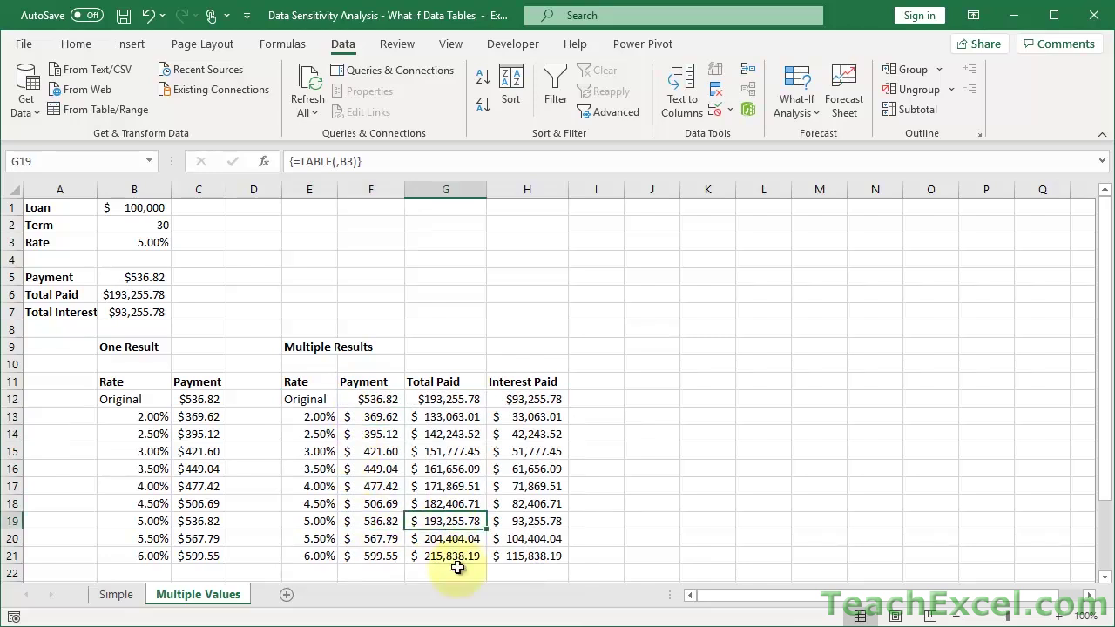
click(157, 298)
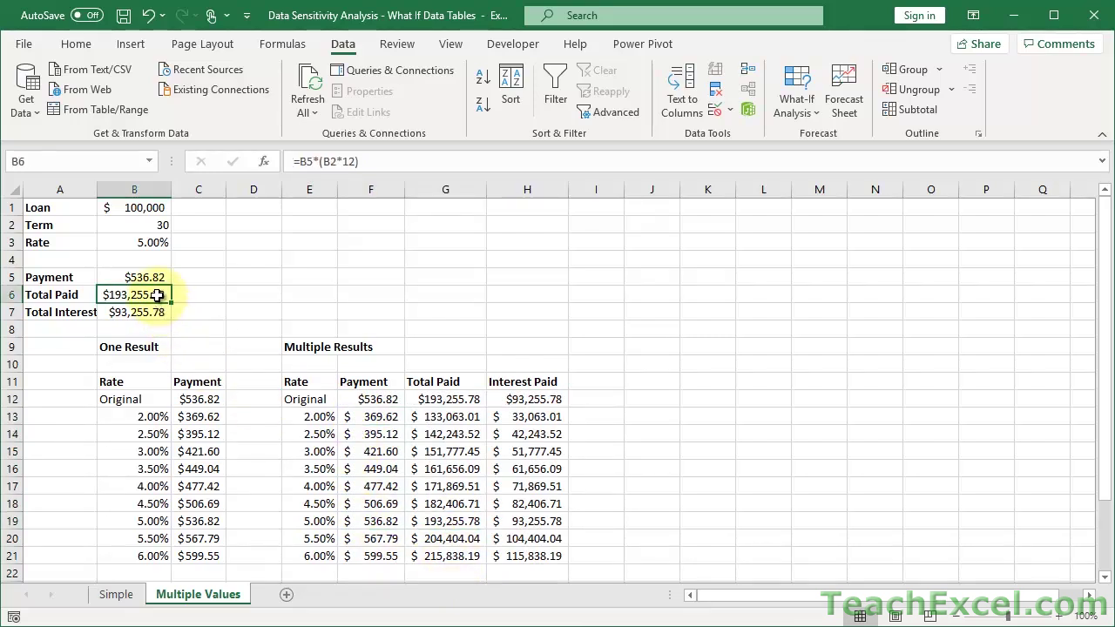
click(154, 308)
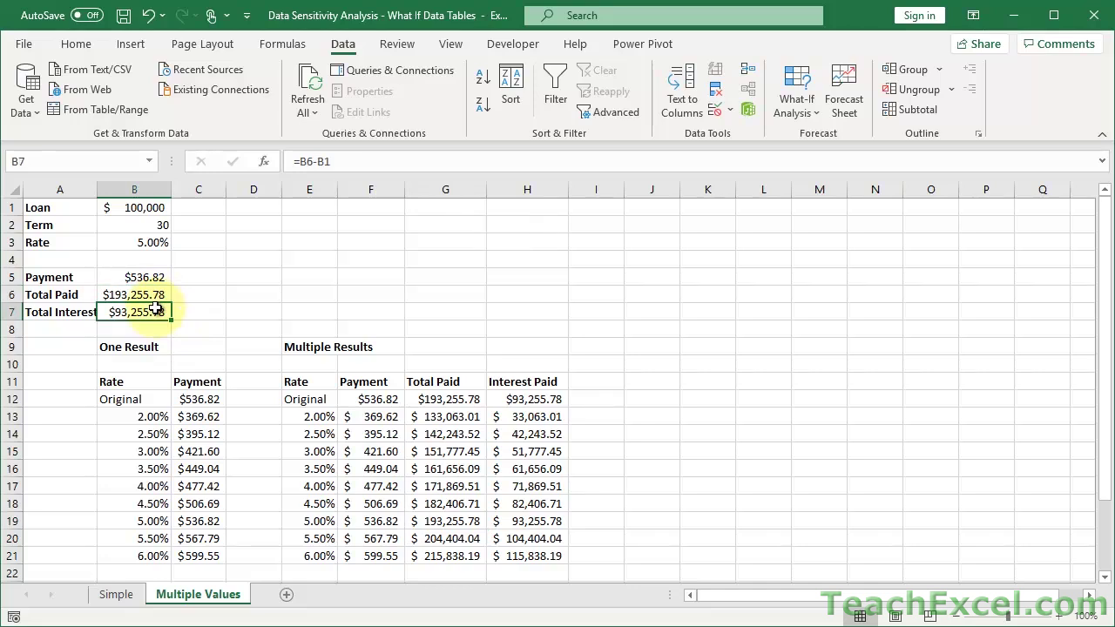
click(520, 523)
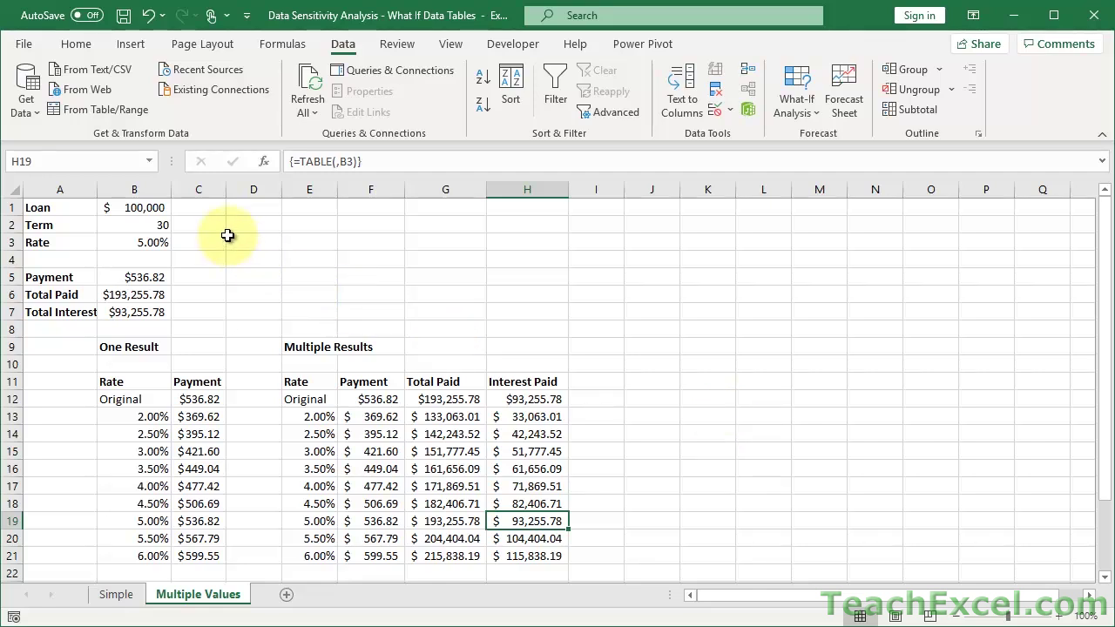
- Change the loan amount in B1 to 150000, then undo back to $100,000
click(126, 207)
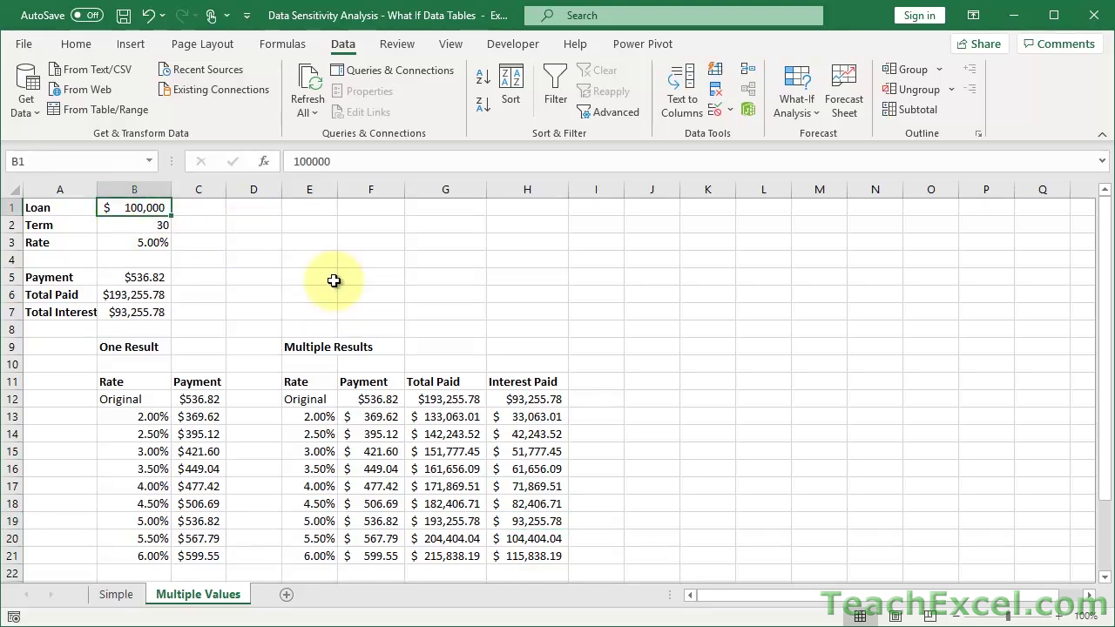
text(150000)
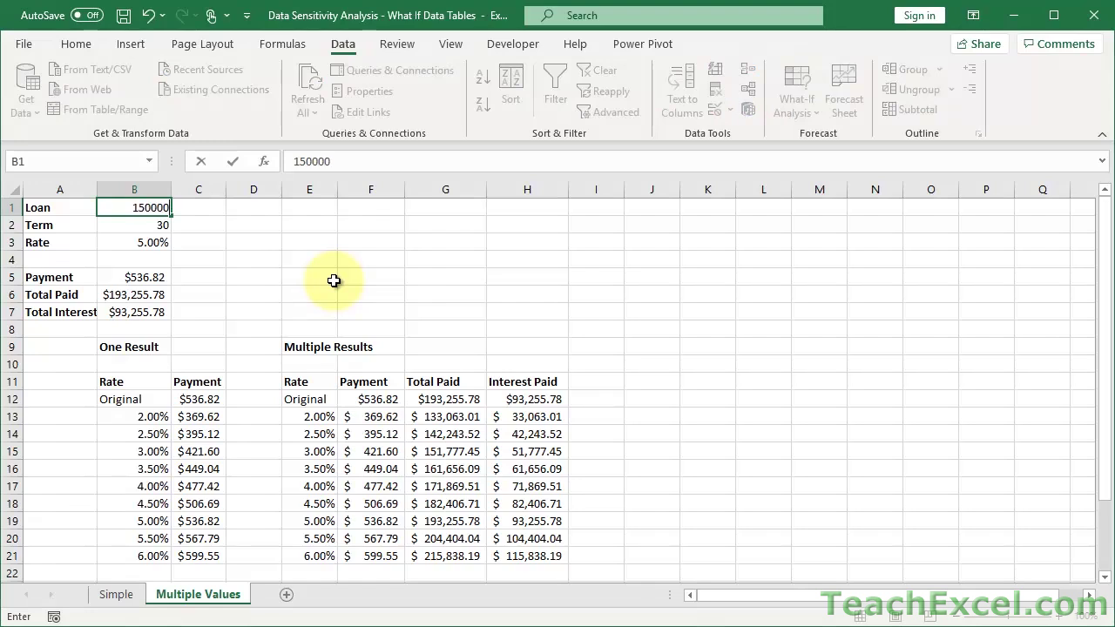
key(ctrl+Return)
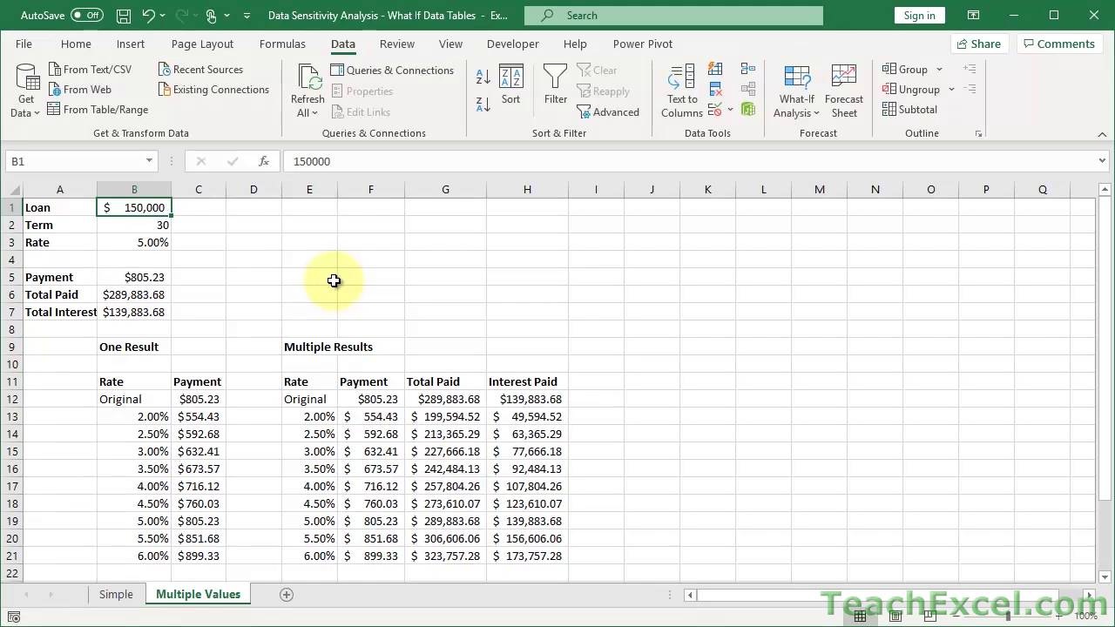
key(ctrl+z)
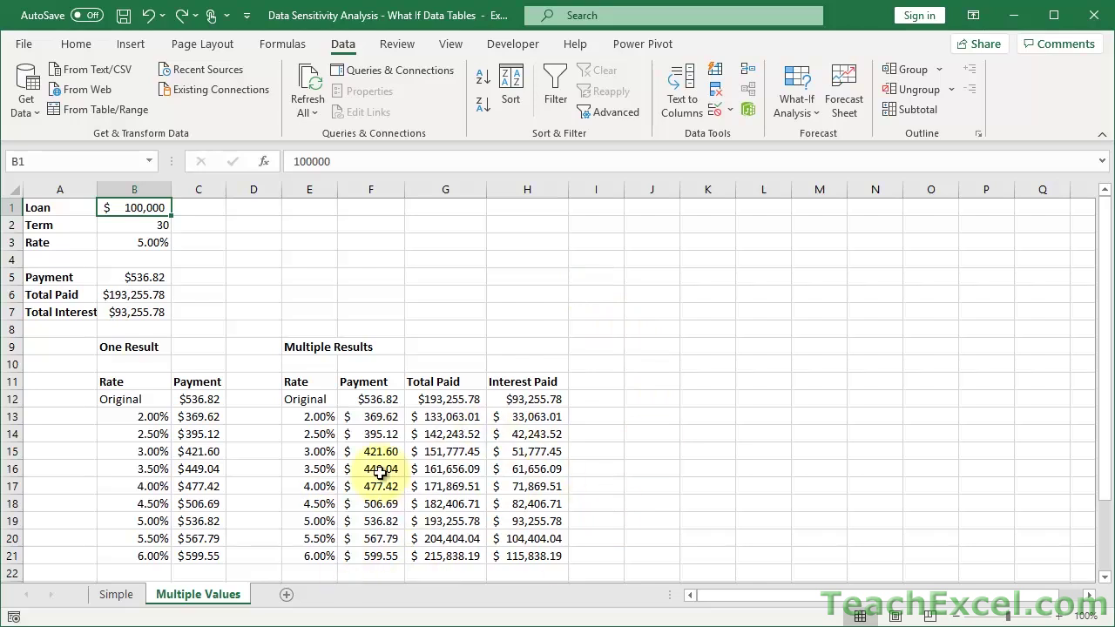
- Open the Simple sheet and zoom out to 100% to see all tables
click(116, 594)
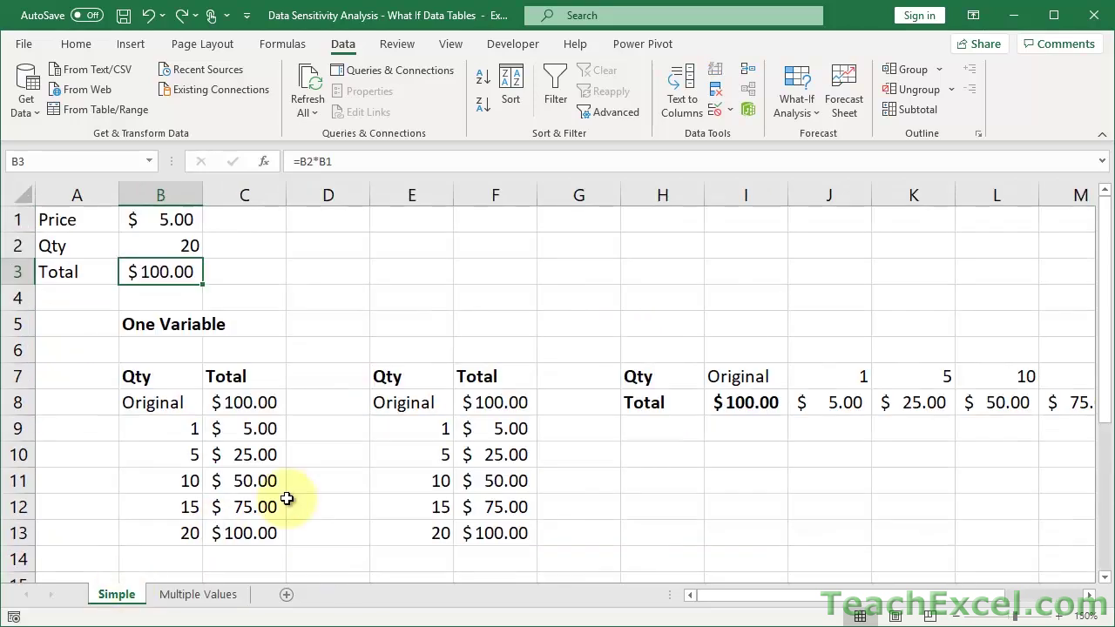
scroll(331, 479, up, 5)
scroll(331, 479, down, 3)
scroll(331, 480, up, 1)
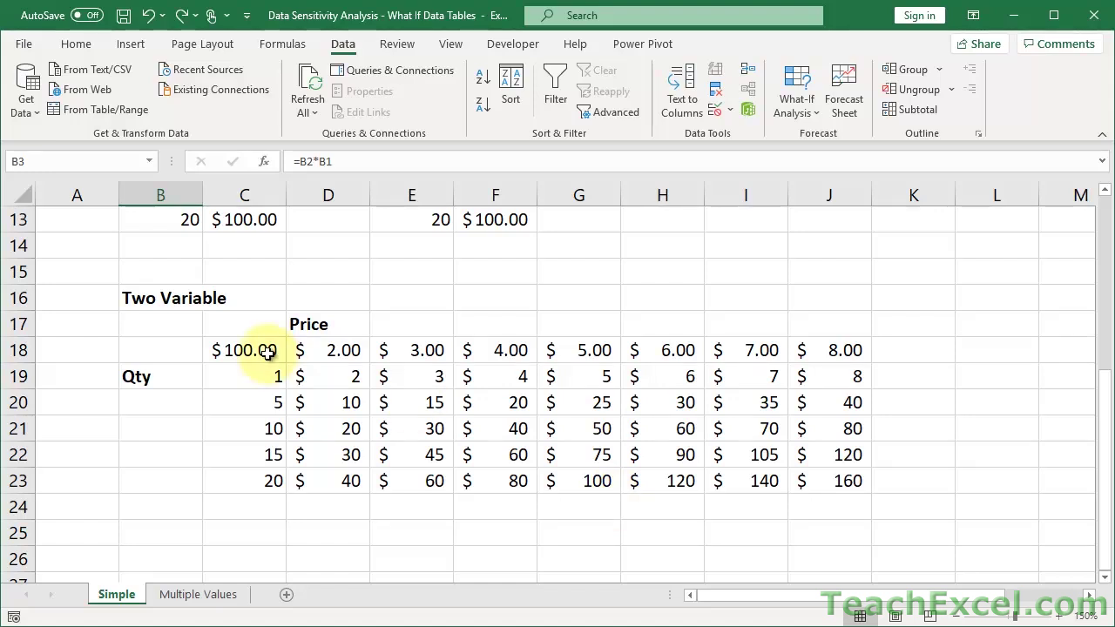
scroll(259, 353, up, 4)
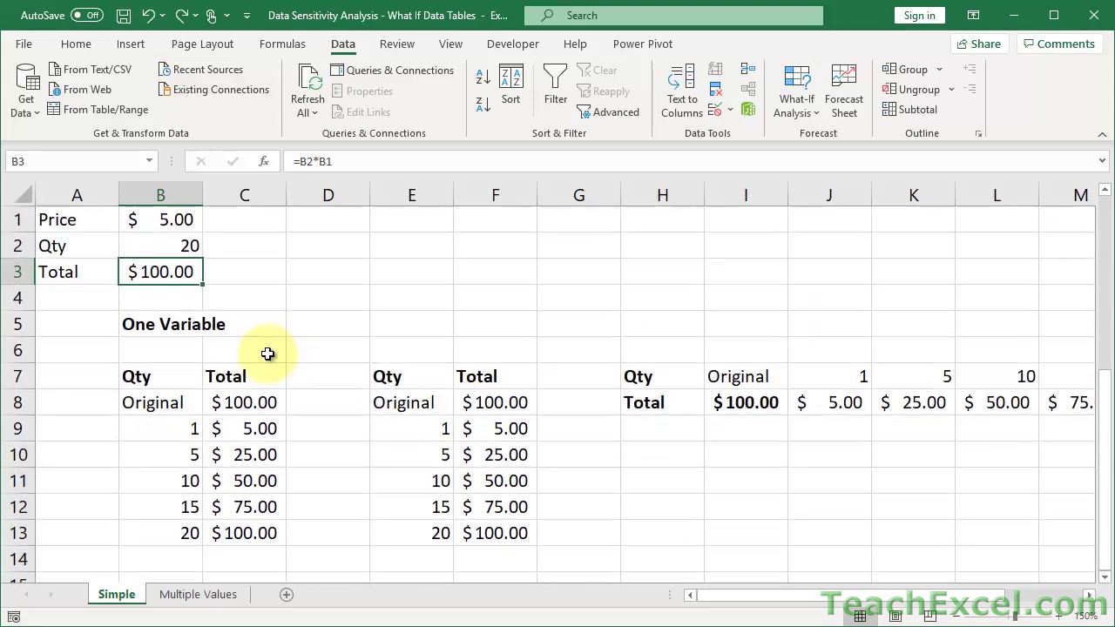
click(957, 616)
click(957, 616)
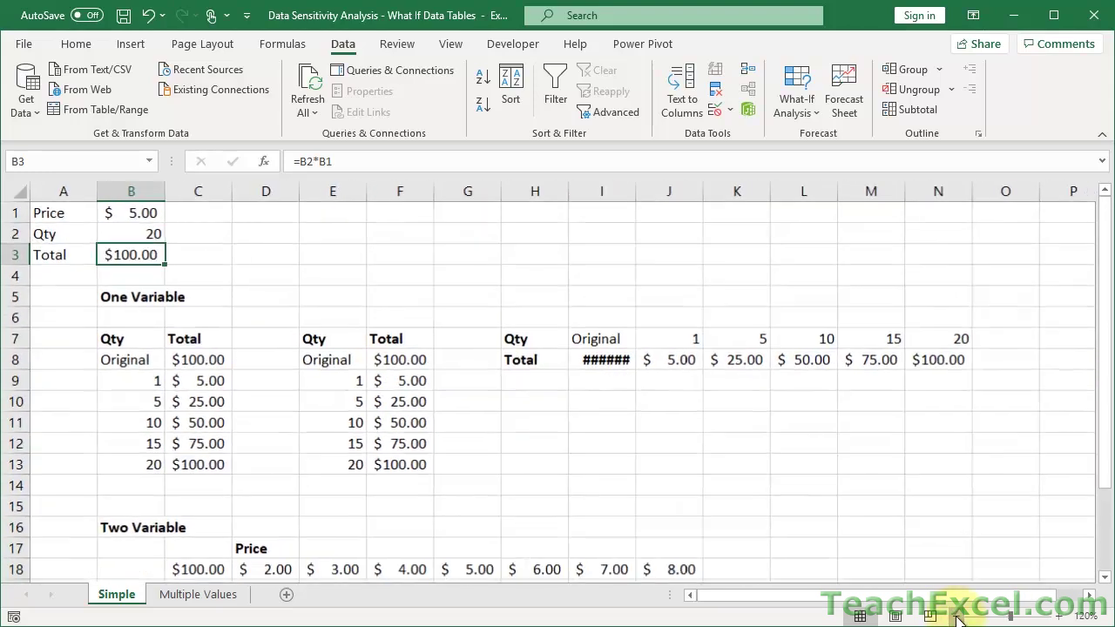
click(957, 616)
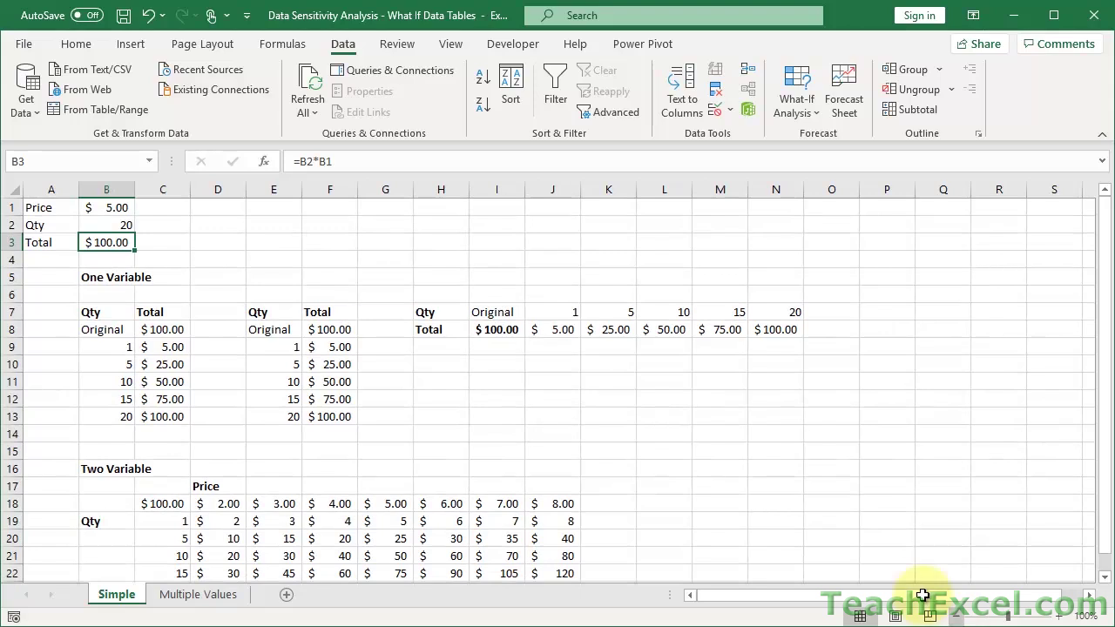
- Inspect cells I12, H11 and H12 without changing them
click(475, 399)
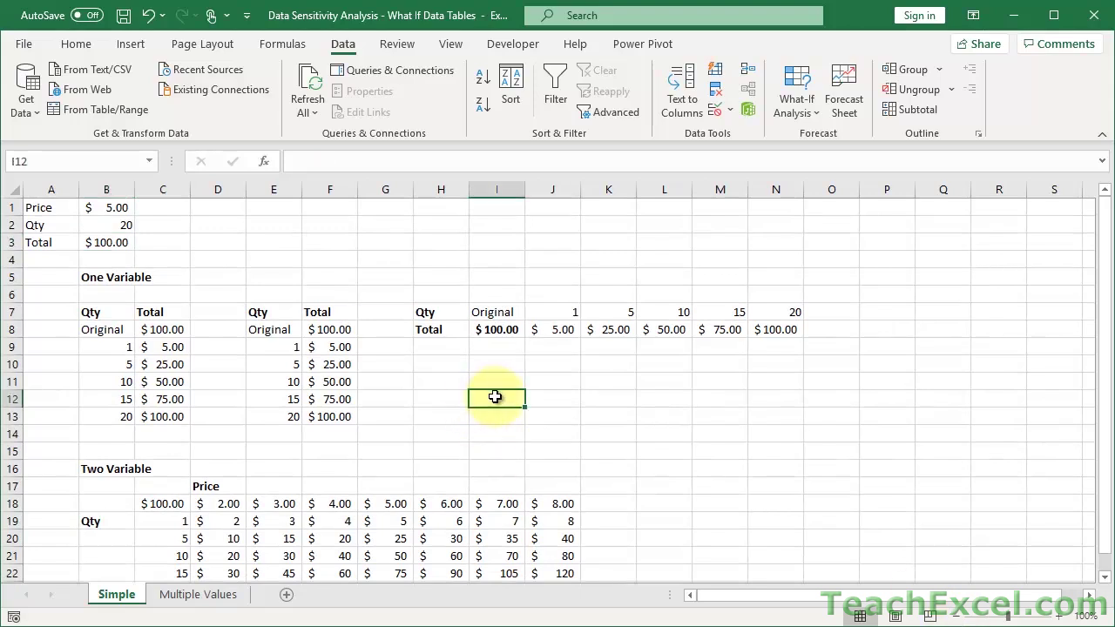
double_click(495, 396)
key(Return)
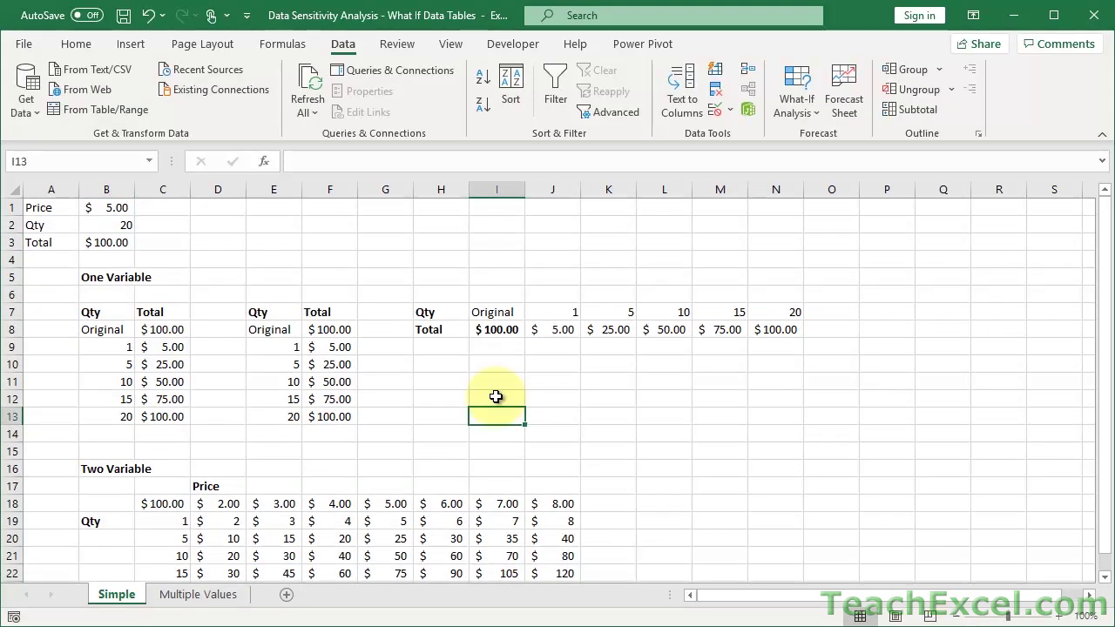
click(445, 382)
key(Down)
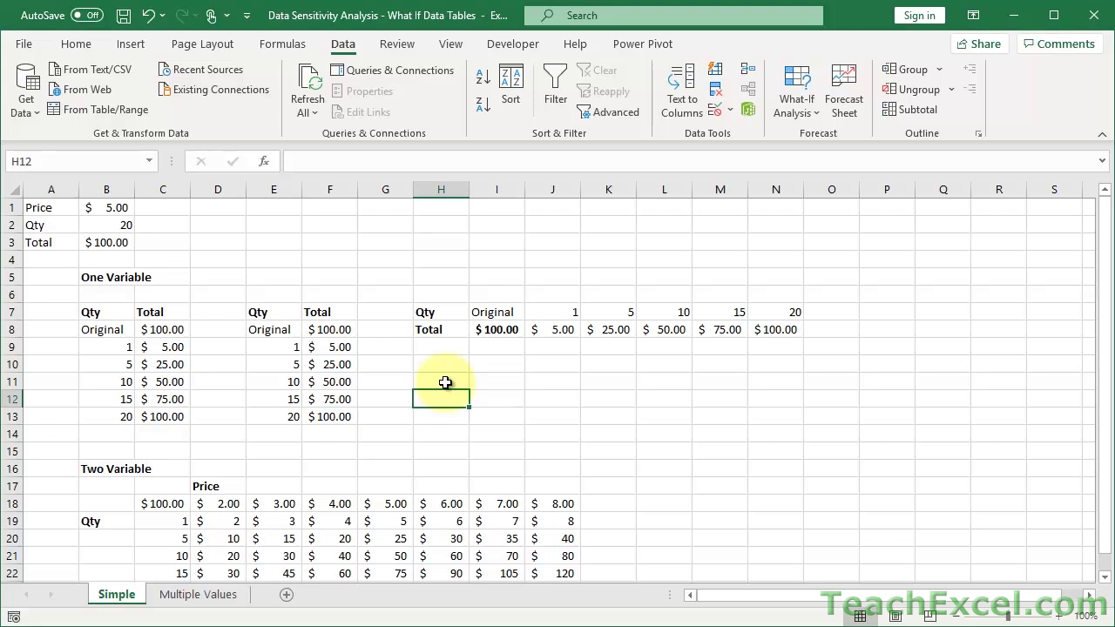
- Set calculation to Automatic Except for Data Tables and re-enter cell H12
click(271, 44)
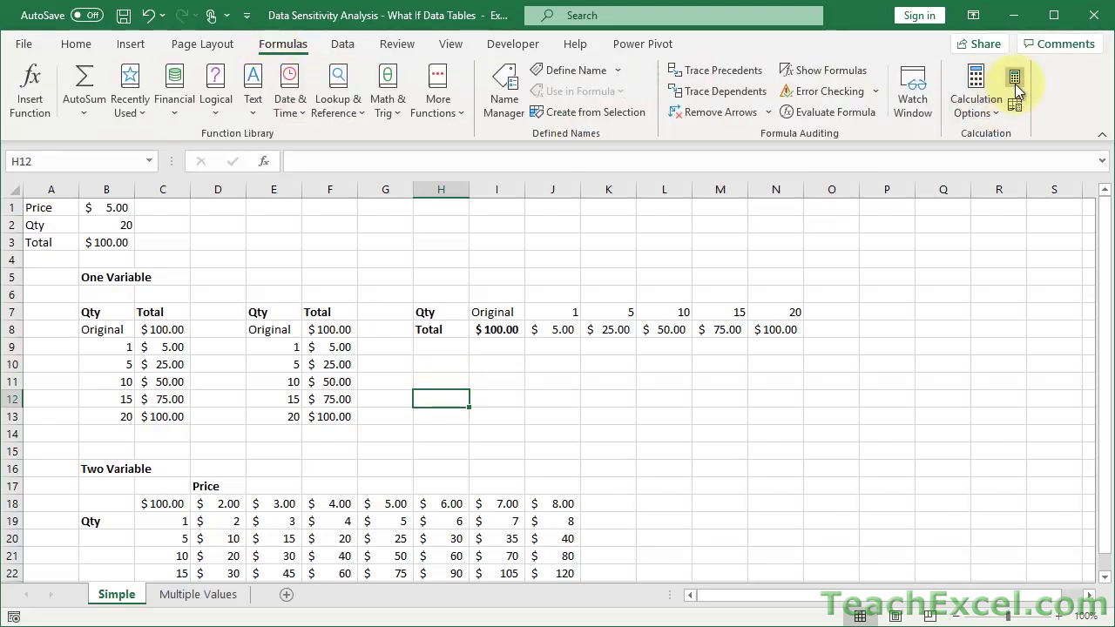
click(974, 99)
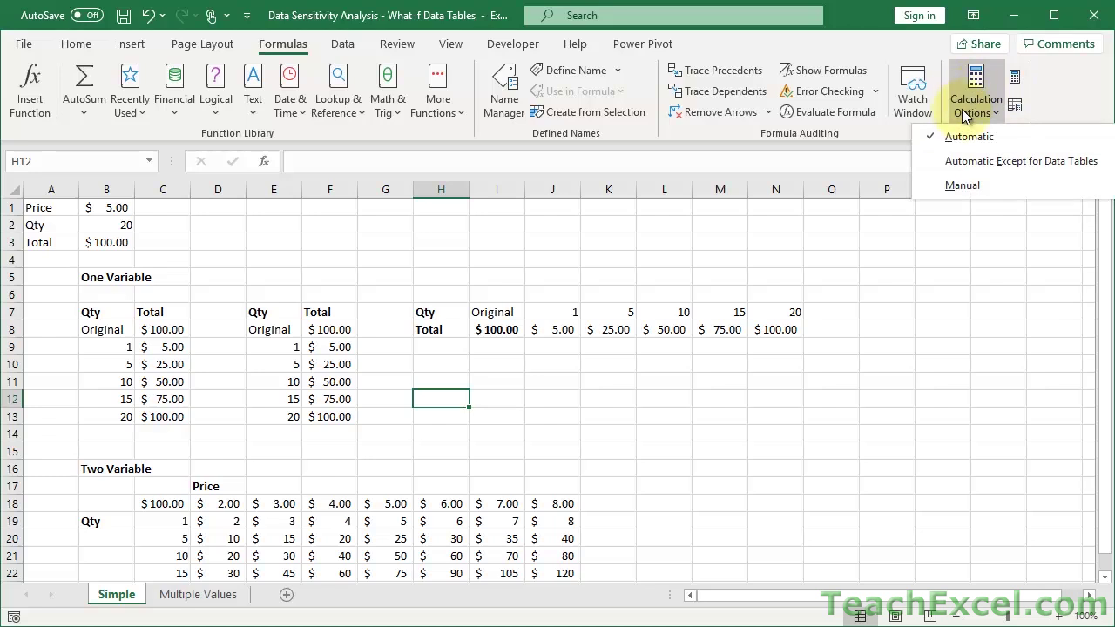
click(933, 163)
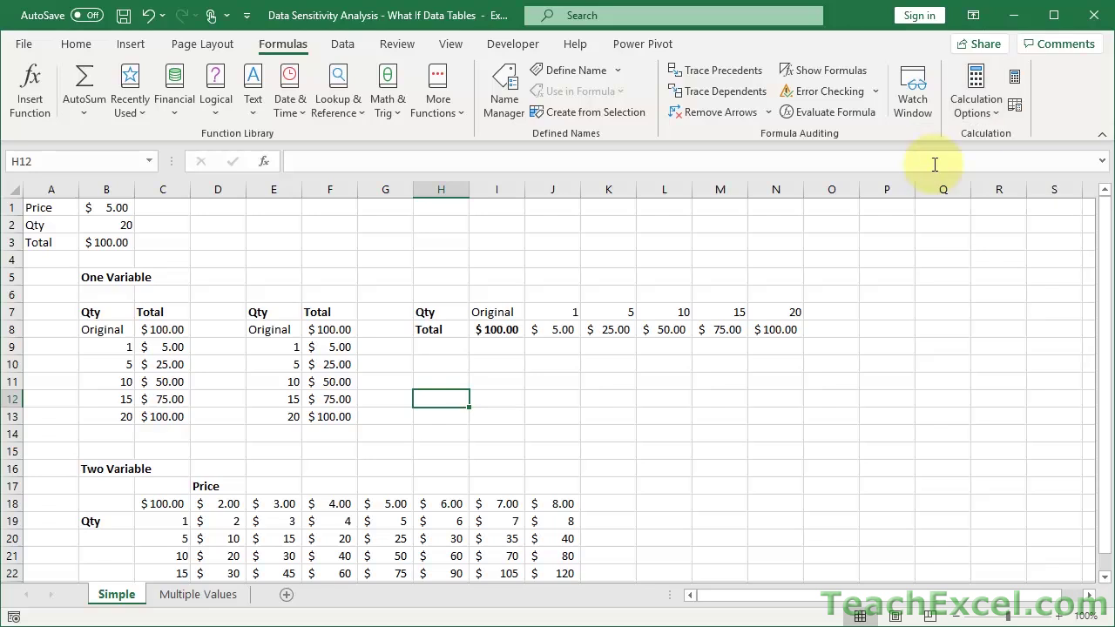
double_click(439, 402)
key(Return)
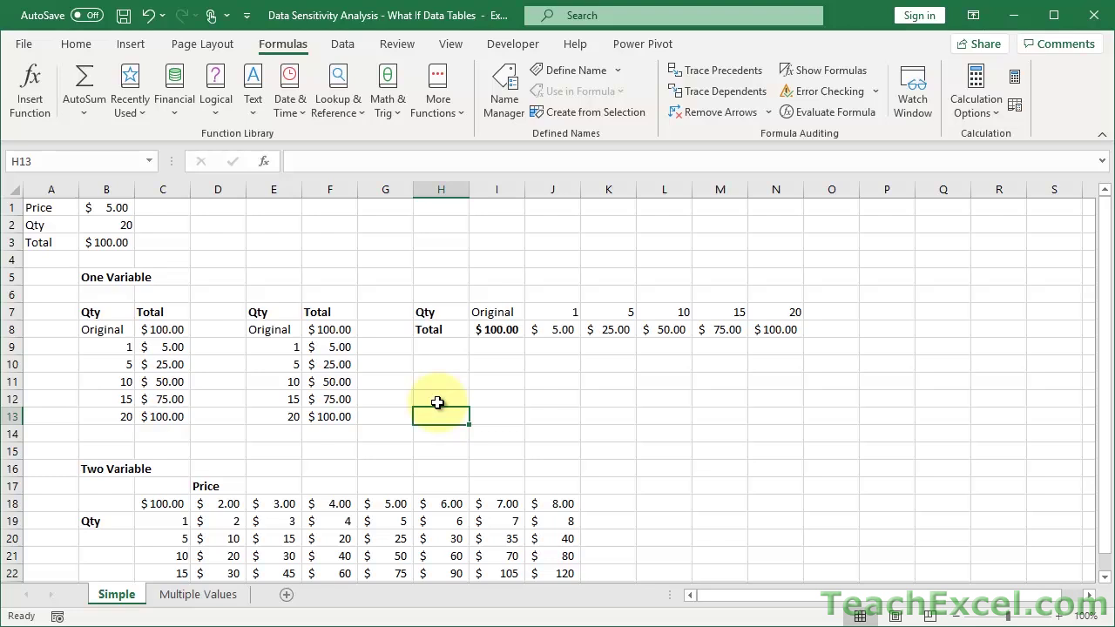
- Restore Automatic calculation, test with 'asd' in H12, then delete it
click(976, 103)
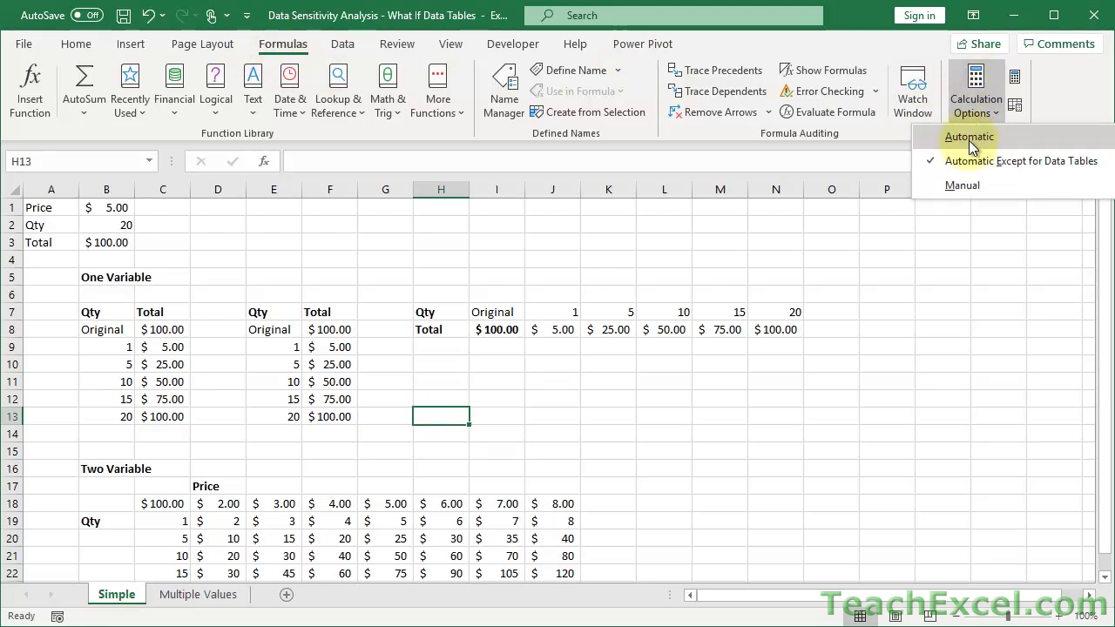
click(970, 137)
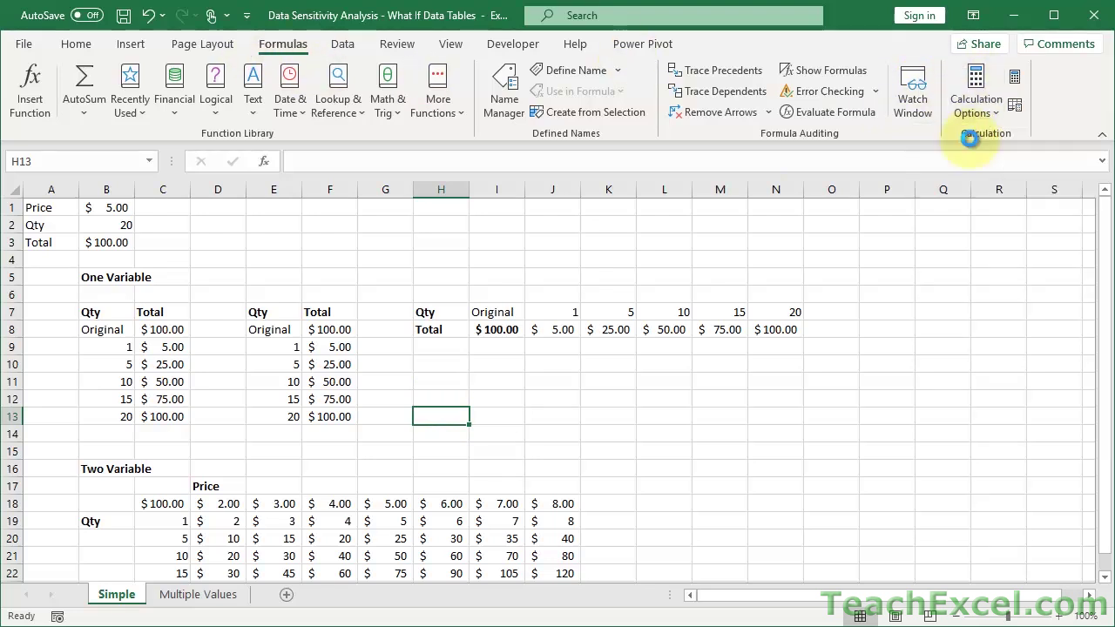
click(444, 379)
key(Down)
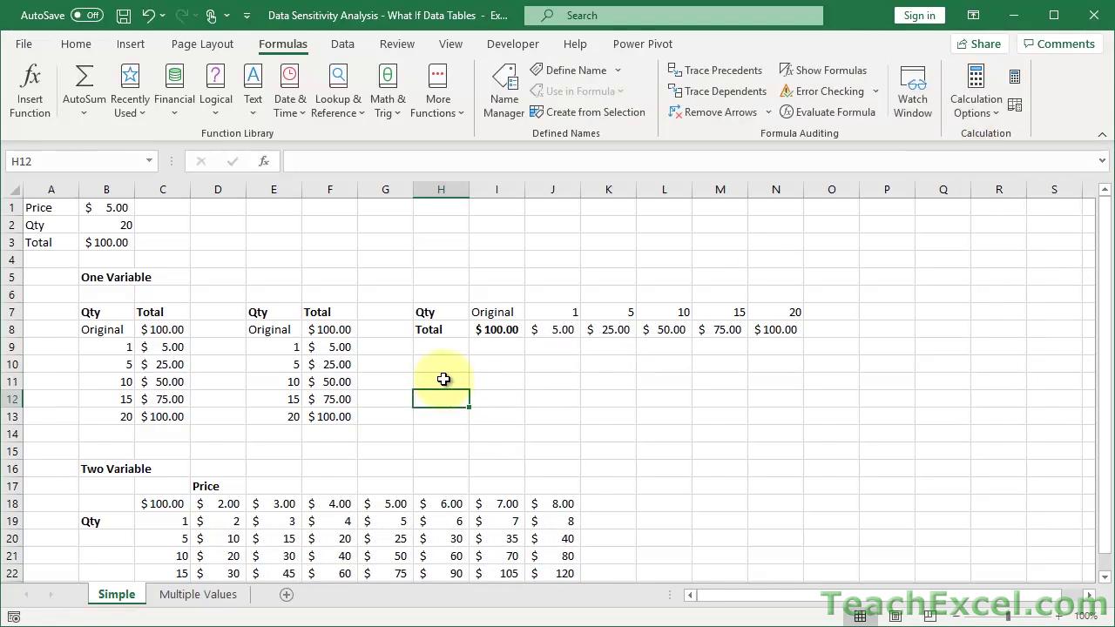
text(asd)
key(Return)
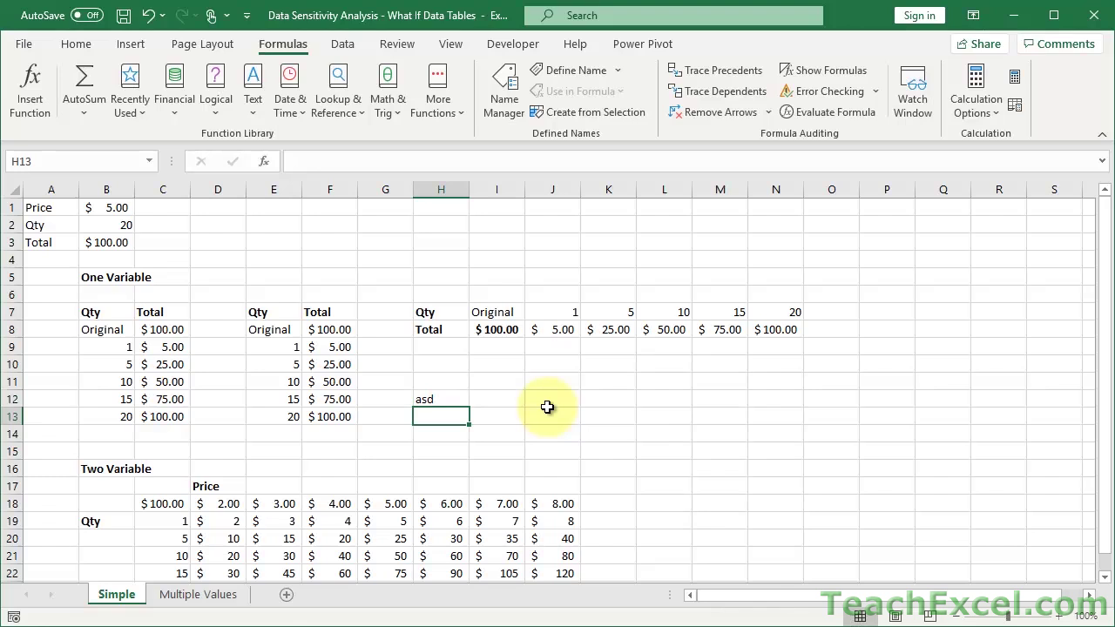
key(Up)
key(Delete)
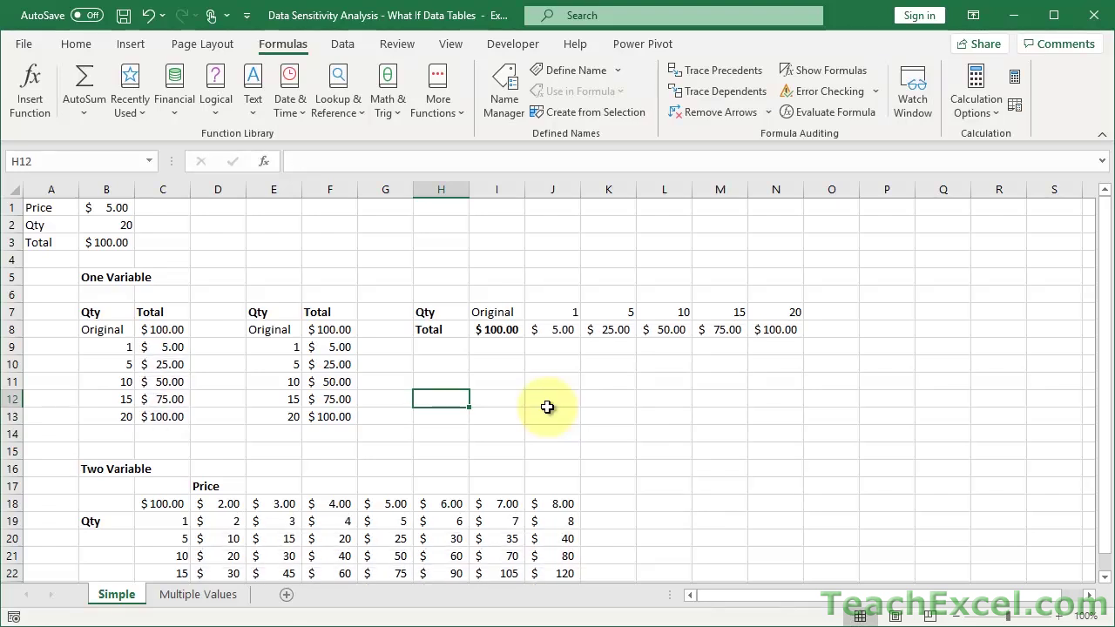
key(Up)
key(Up)
key(Up)
key(Up)
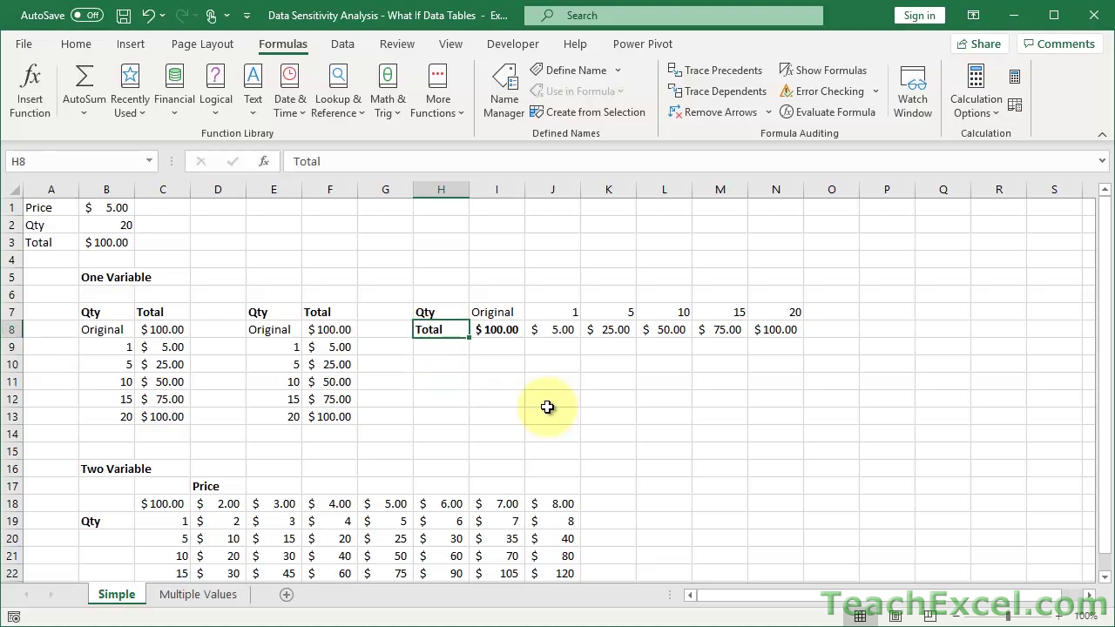
key(Right)
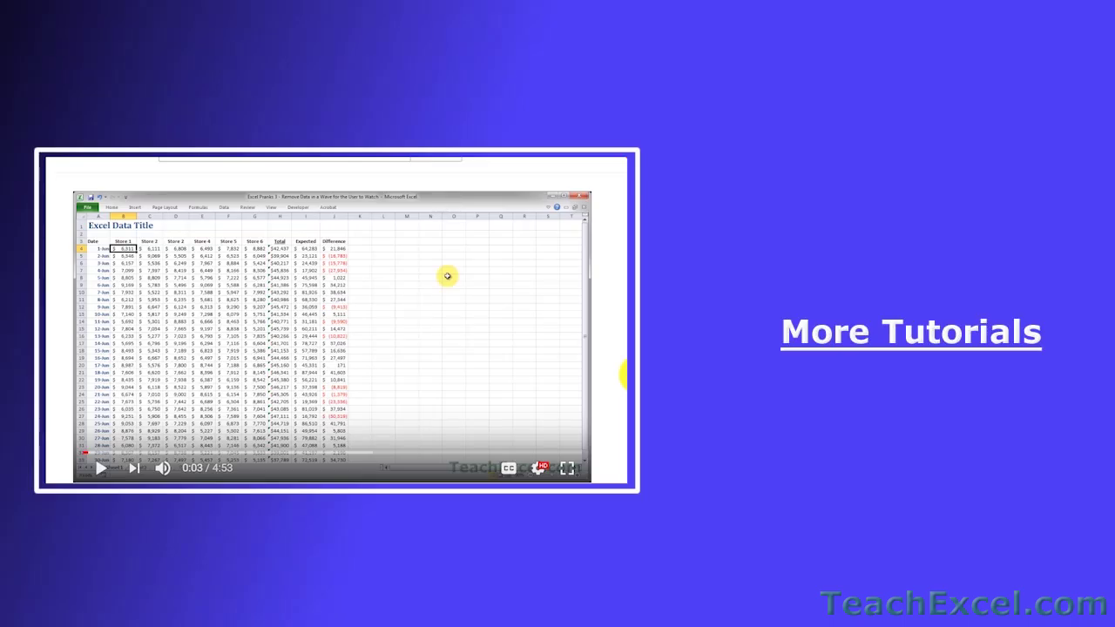
- Like the Tidal Wave prank video, subscribe to TeachExcel and turn on notifications
scroll(447, 277, down, 3)
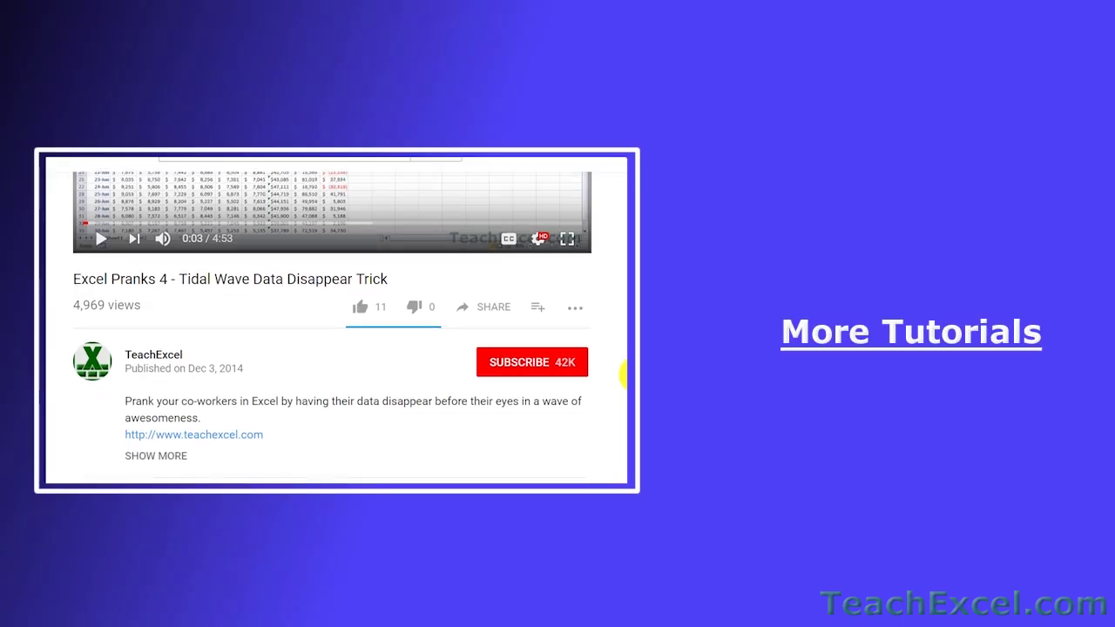
click(362, 306)
click(495, 363)
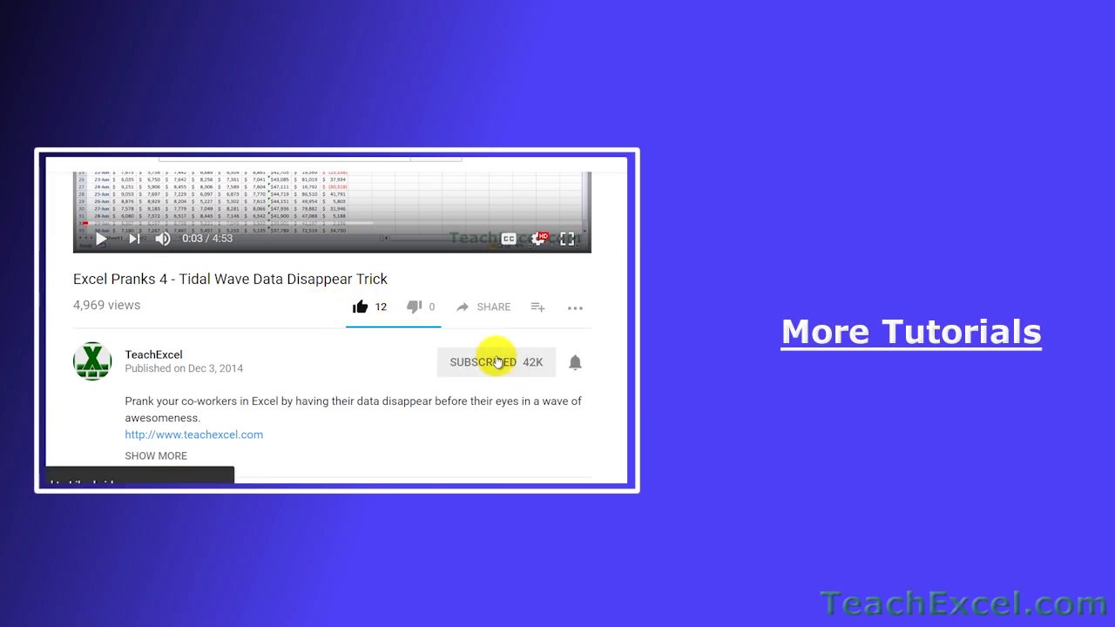
click(577, 364)
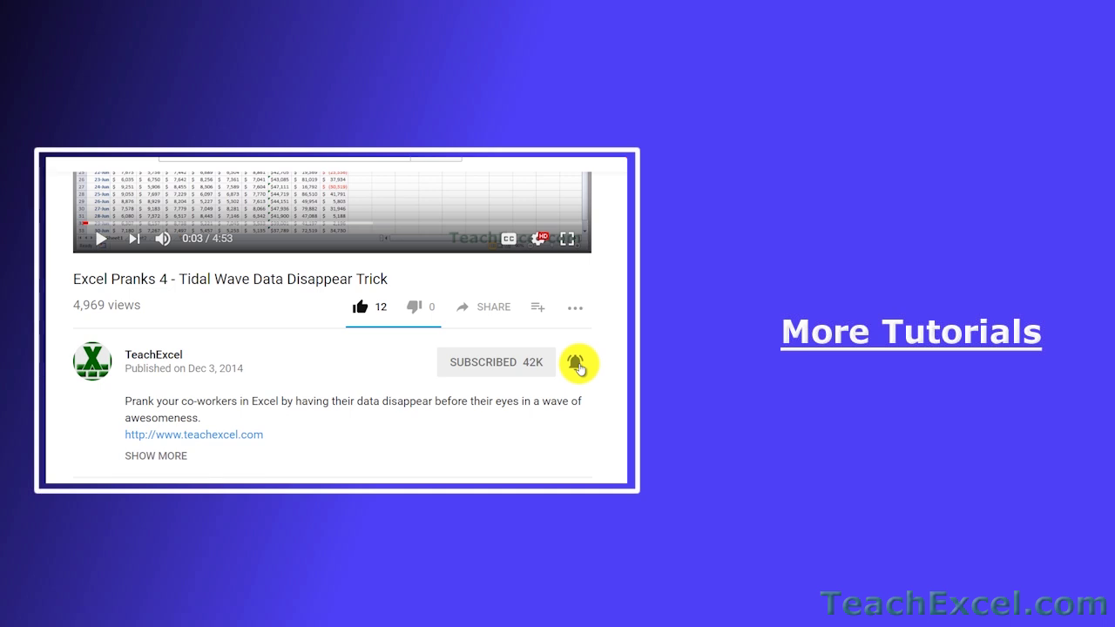